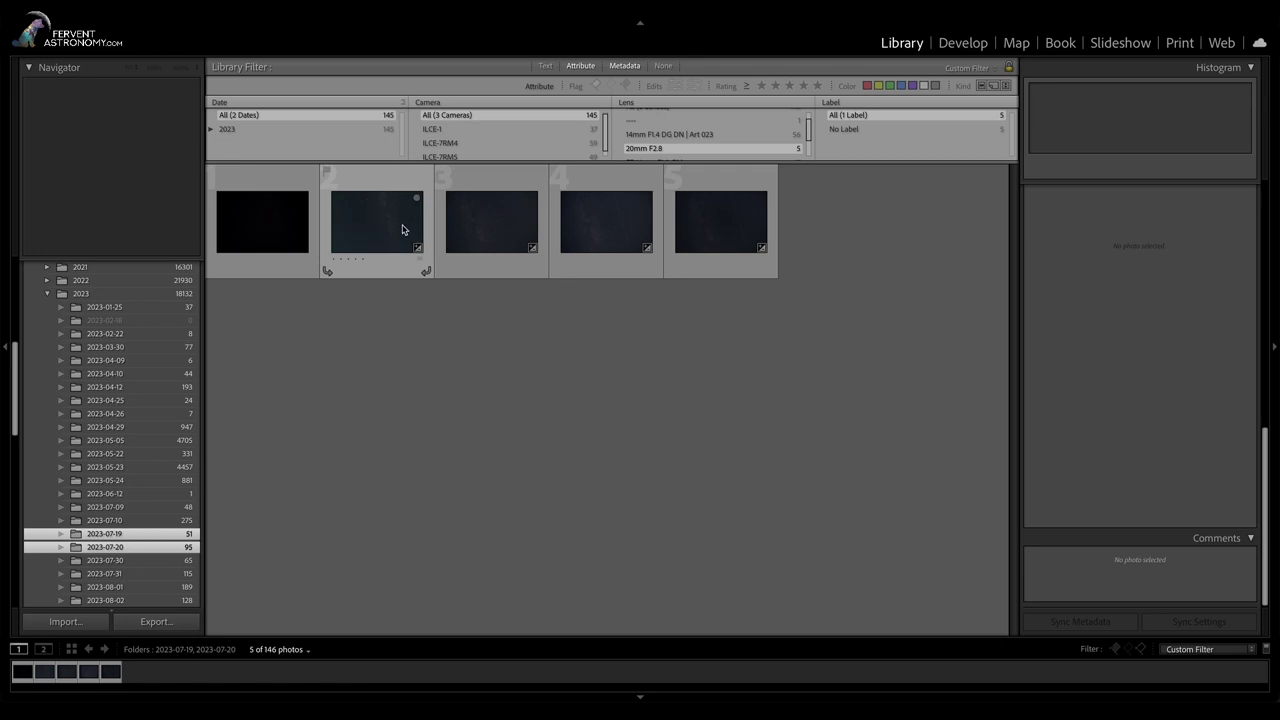
# - Read the capture details of the first, third and second 20mm F2.8 samples in the Metadata panel
pyautogui.click(266, 222)
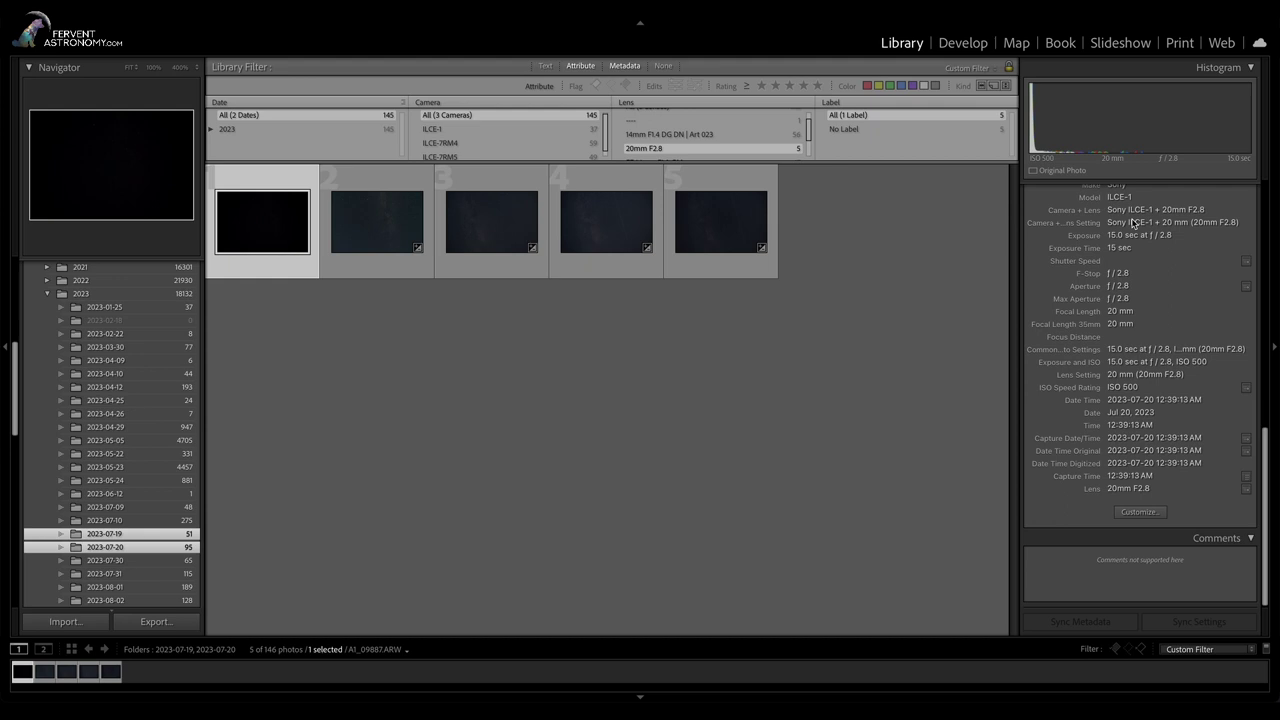
pyautogui.click(495, 246)
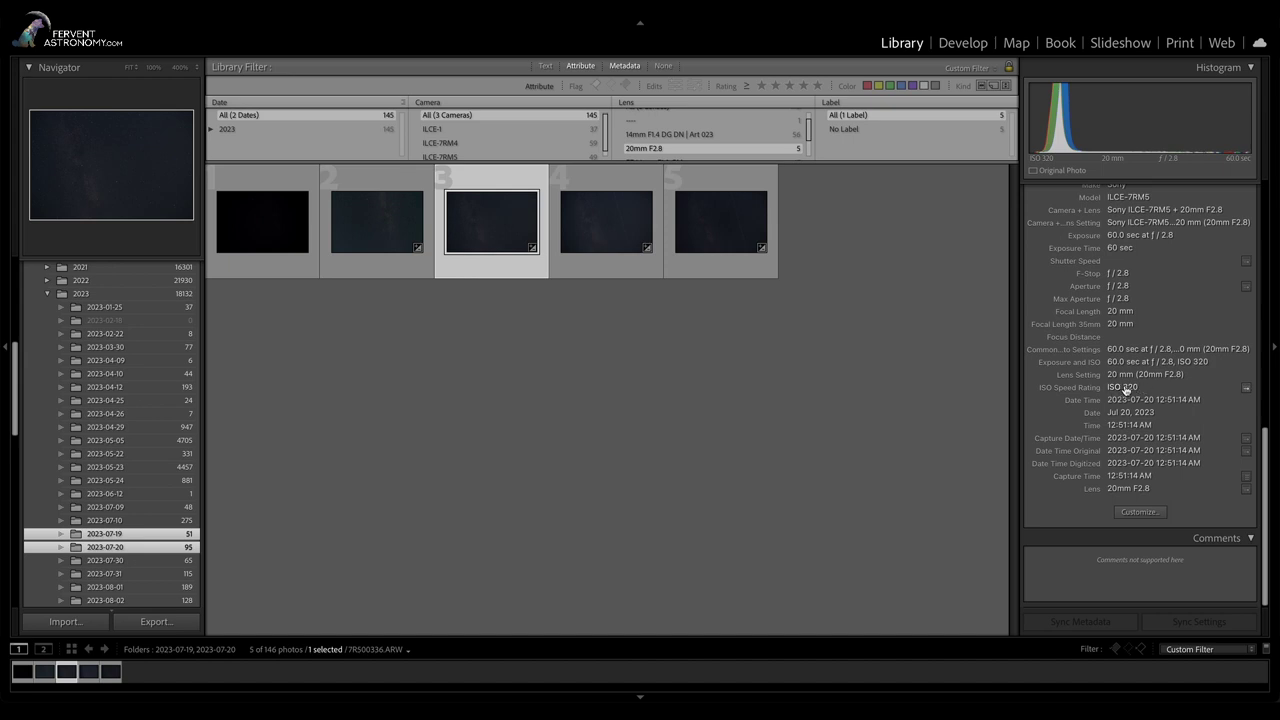
pyautogui.click(250, 242)
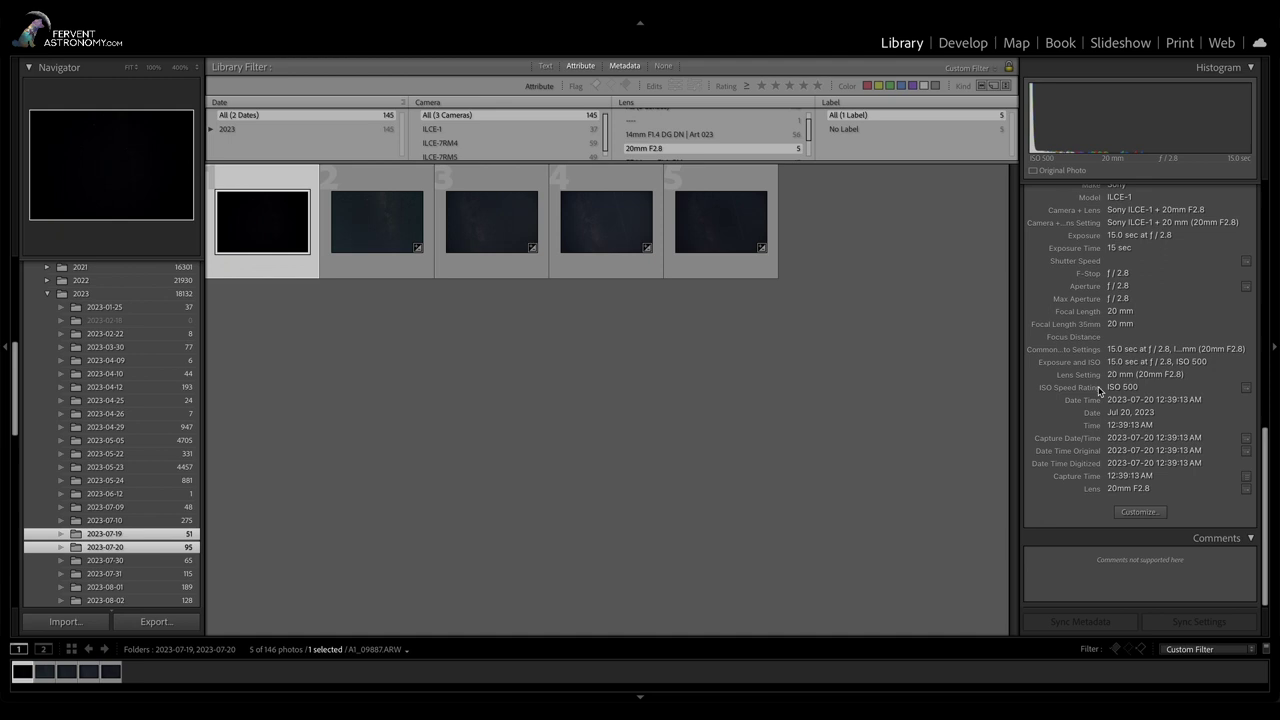
pyautogui.click(350, 238)
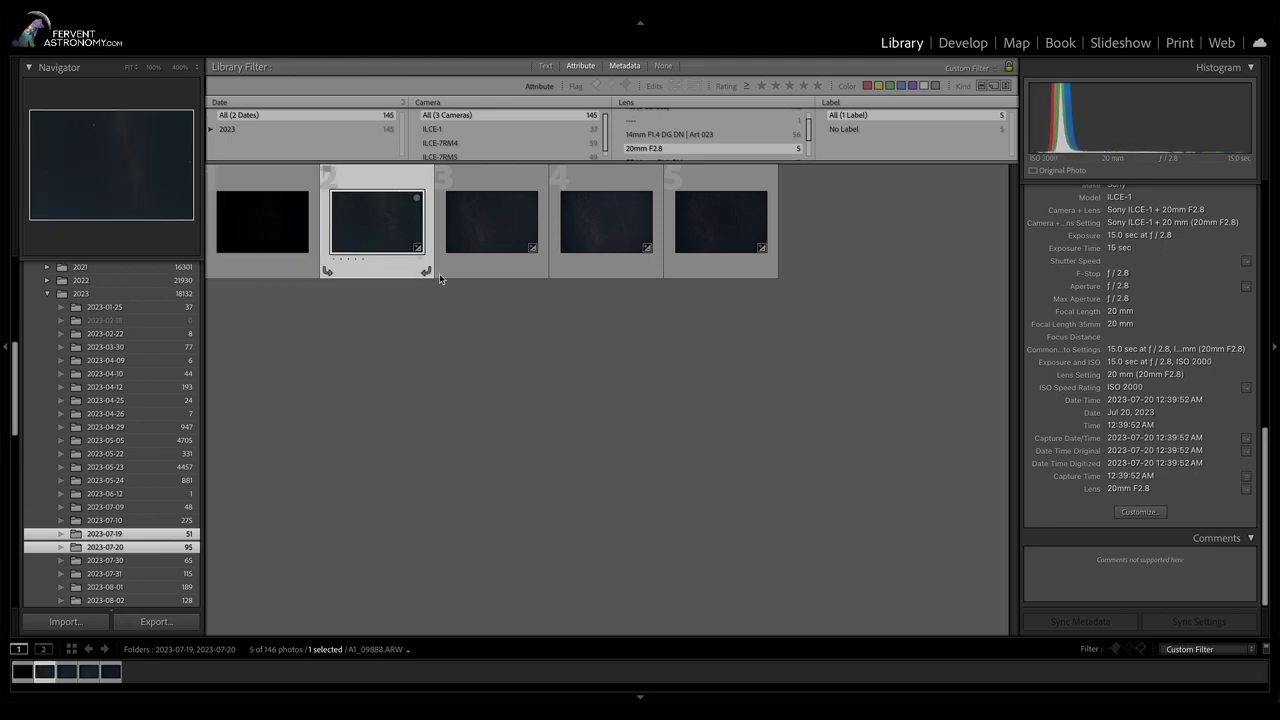
pyautogui.click(263, 238)
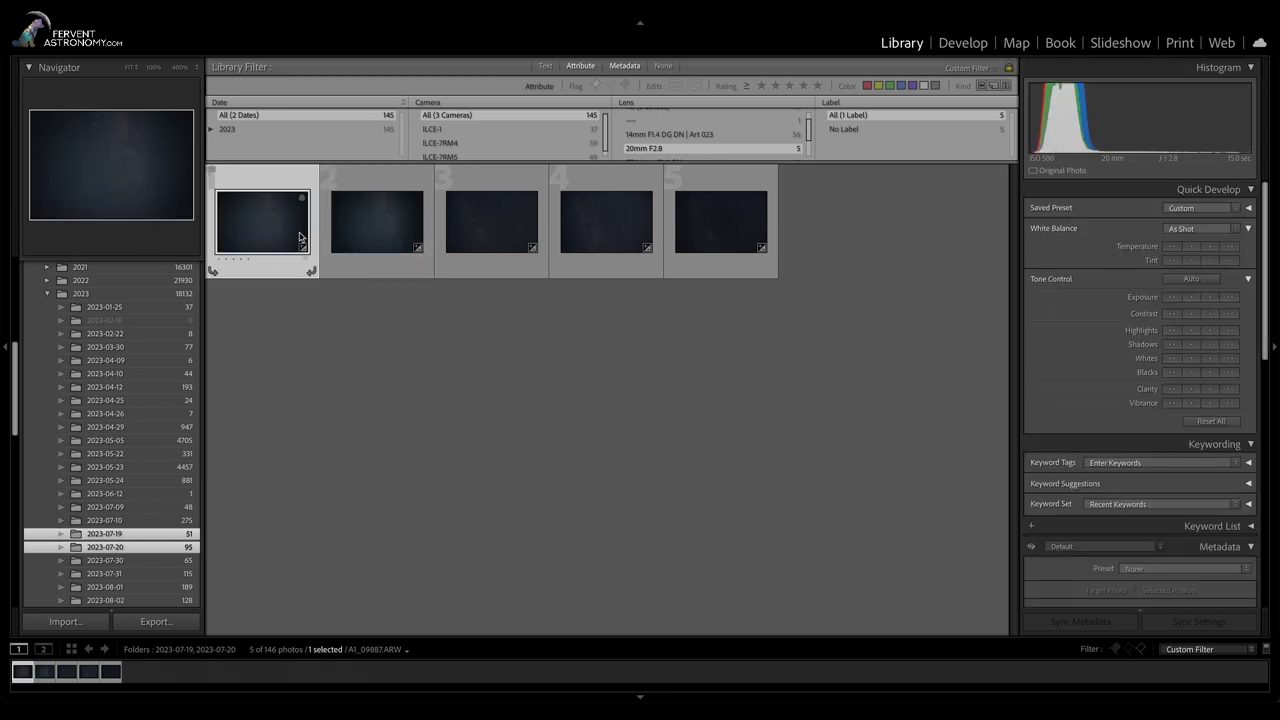
# - Flip between A1_09887 and A1_09888 to compare their ISO and exposure time, ending on A1_09887
pyautogui.scroll(-10, 1056, 371)
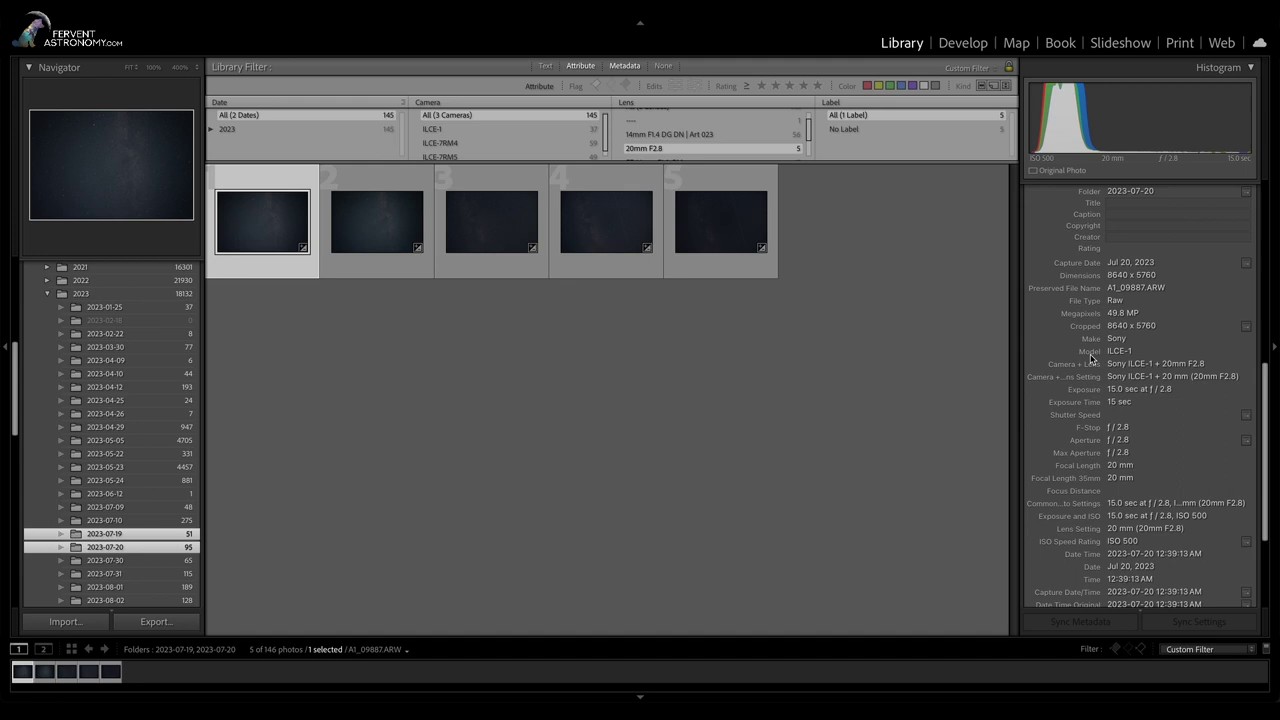
pyautogui.click(380, 235)
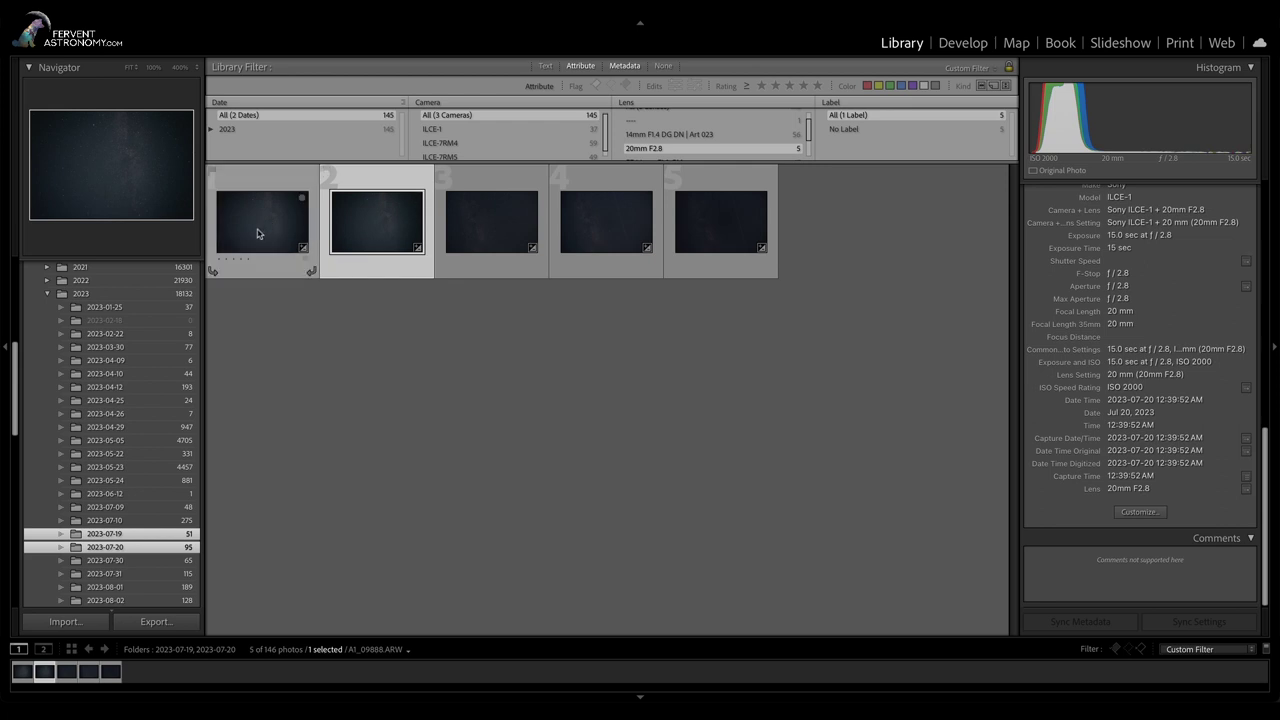
pyautogui.scroll(8, 1190, 307)
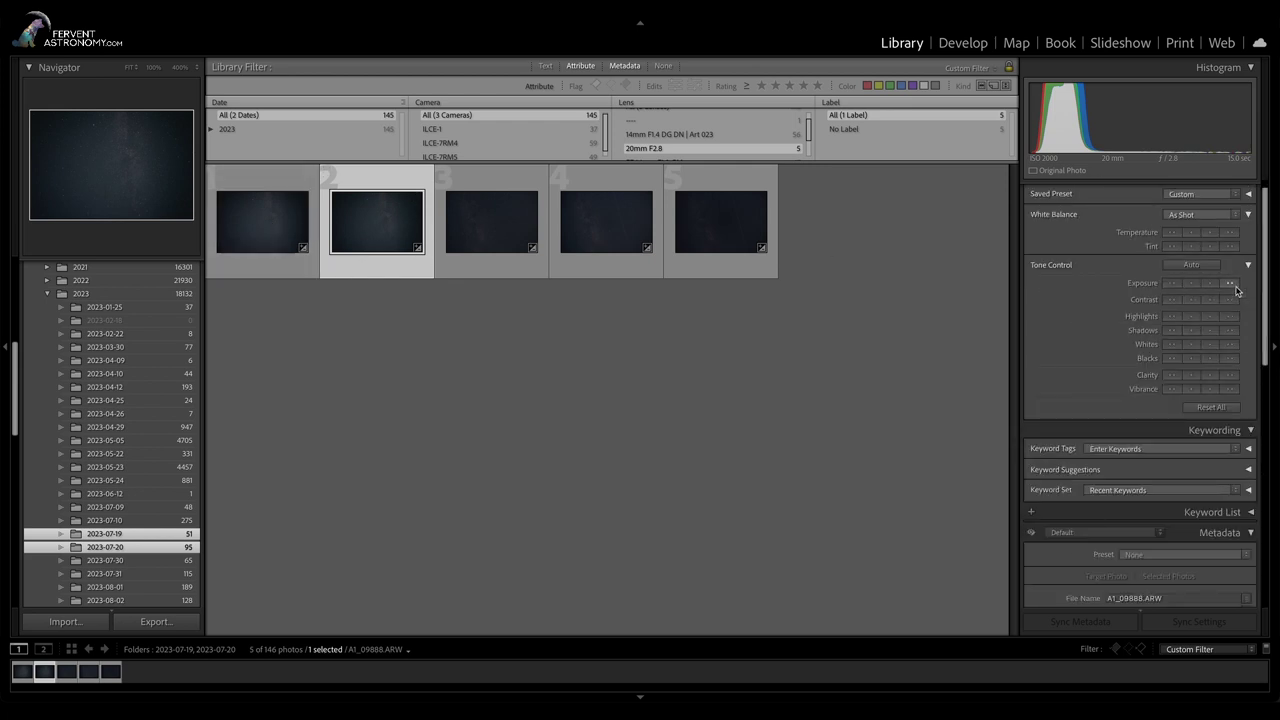
pyautogui.scroll(-1, 1120, 335)
pyautogui.scroll(-10, 1114, 340)
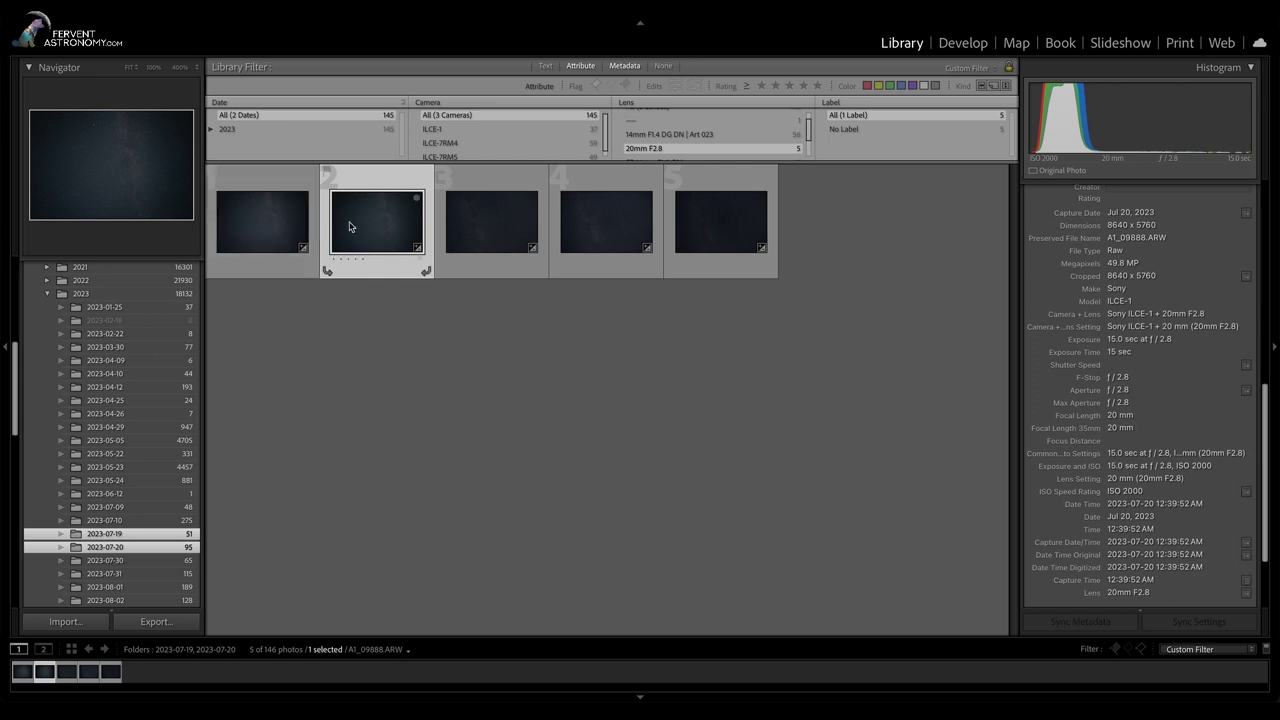
pyautogui.click(288, 245)
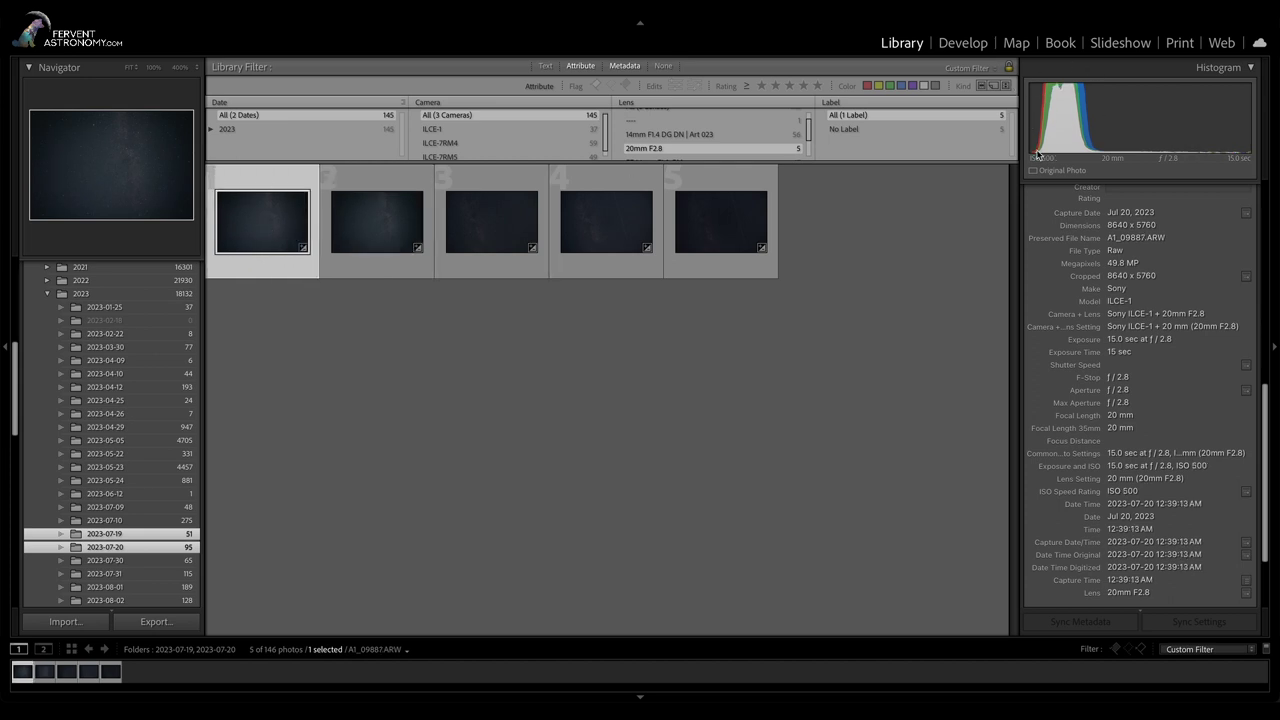
pyautogui.click(388, 233)
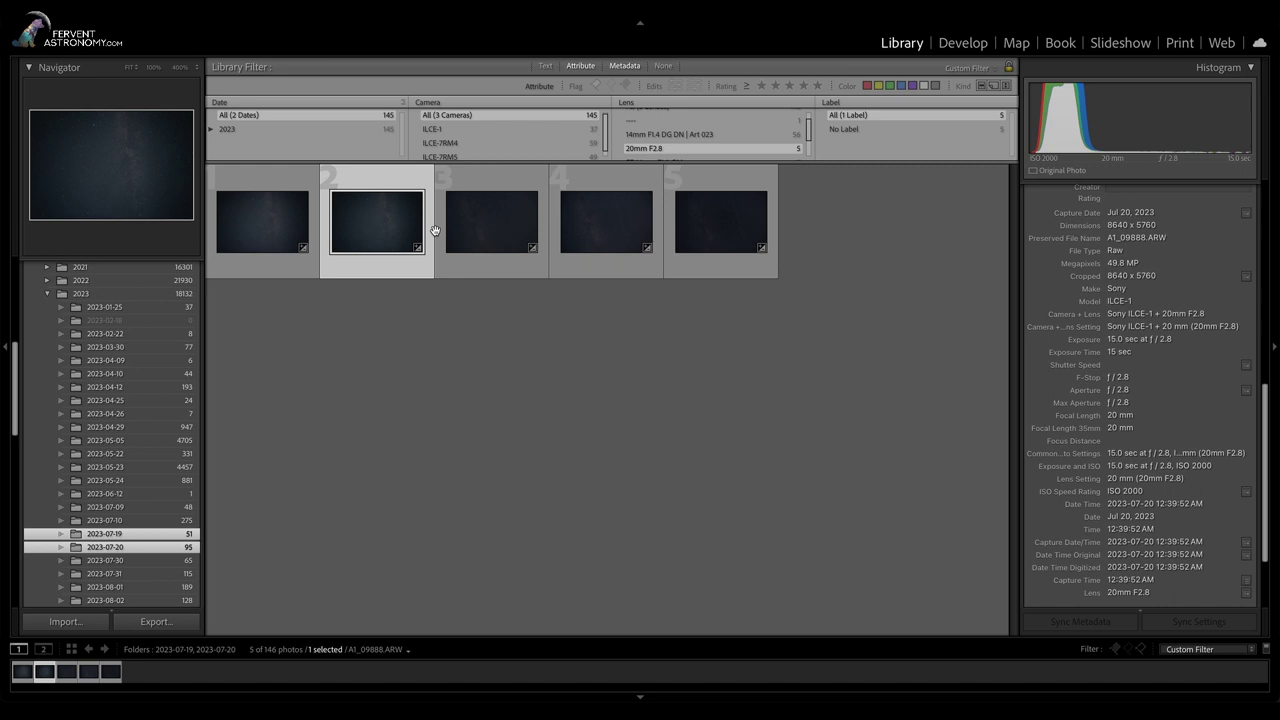
pyautogui.click(238, 234)
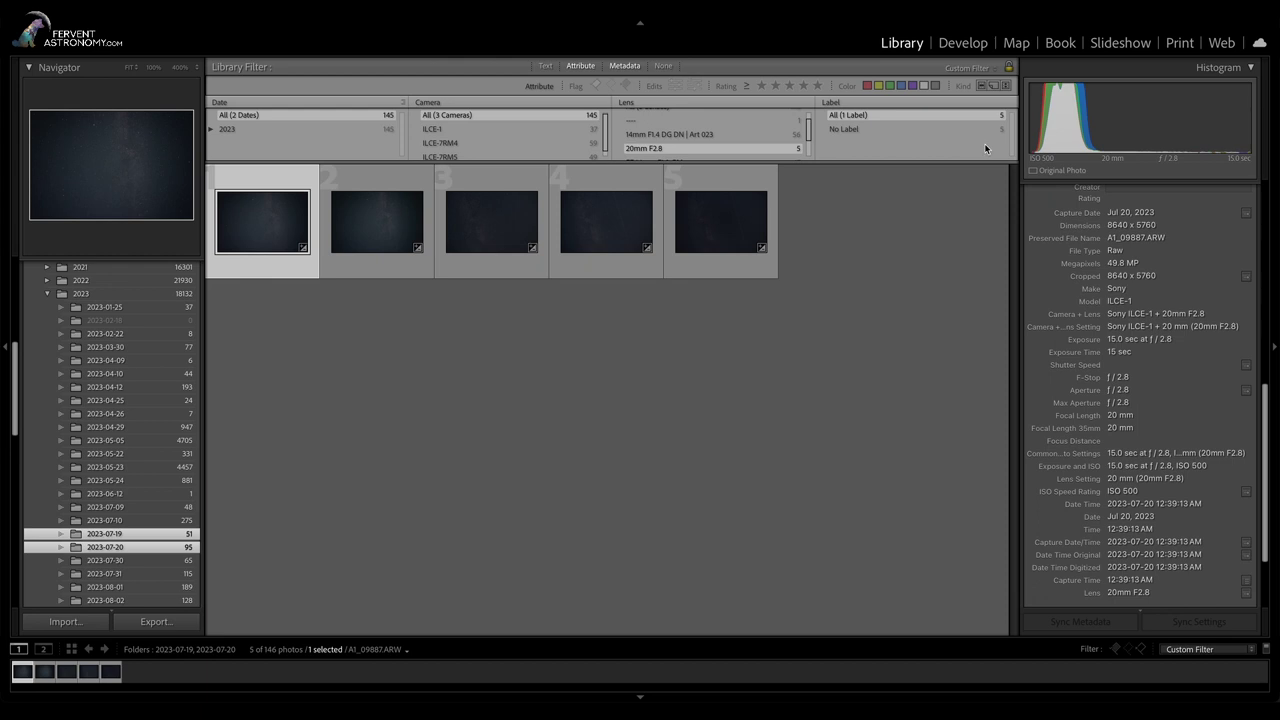
# - Open A1_09887 in Loupe view, step to A1_09888, and raise its exposure by +1 stop
pyautogui.doubleClick(221, 276)
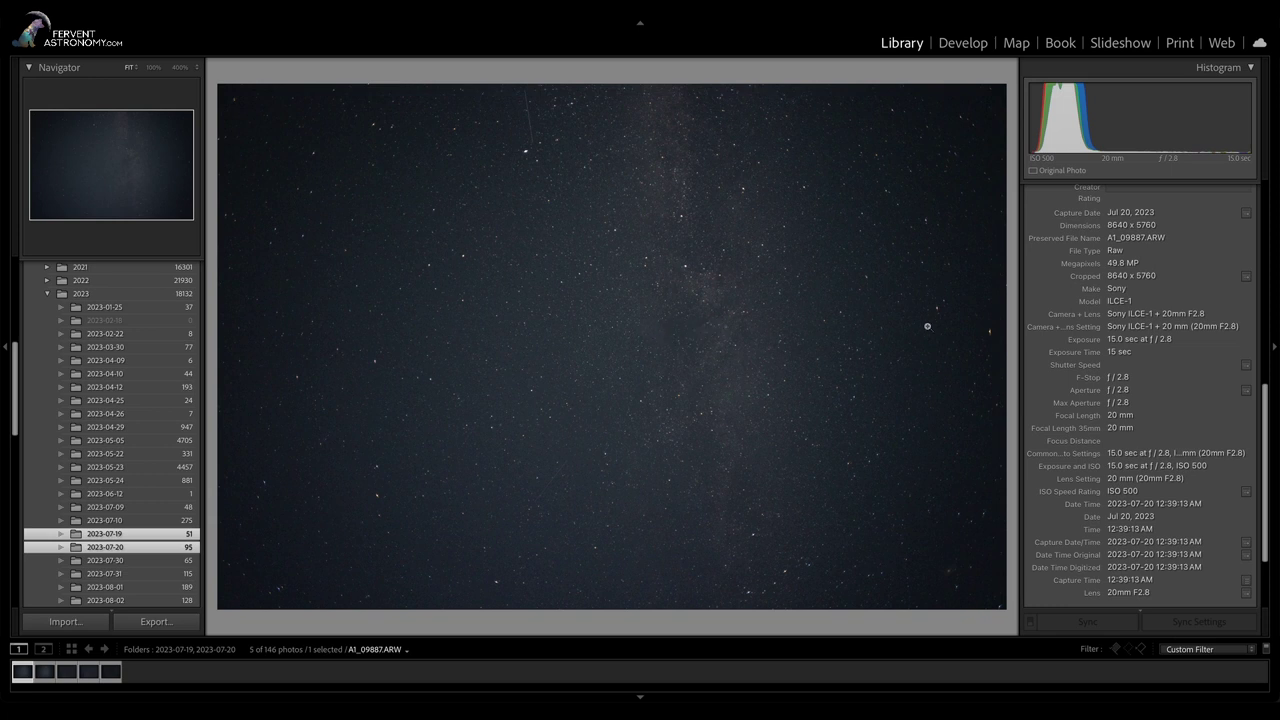
pyautogui.press('Right')
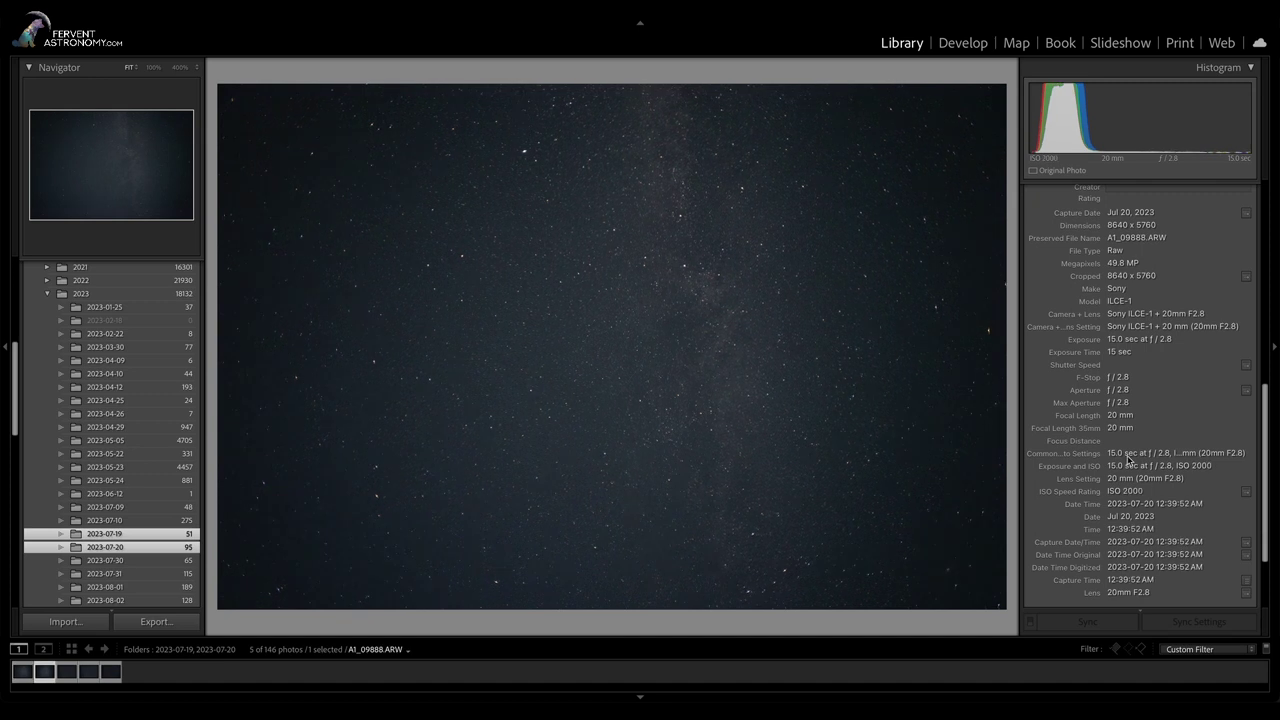
pyautogui.press('Left')
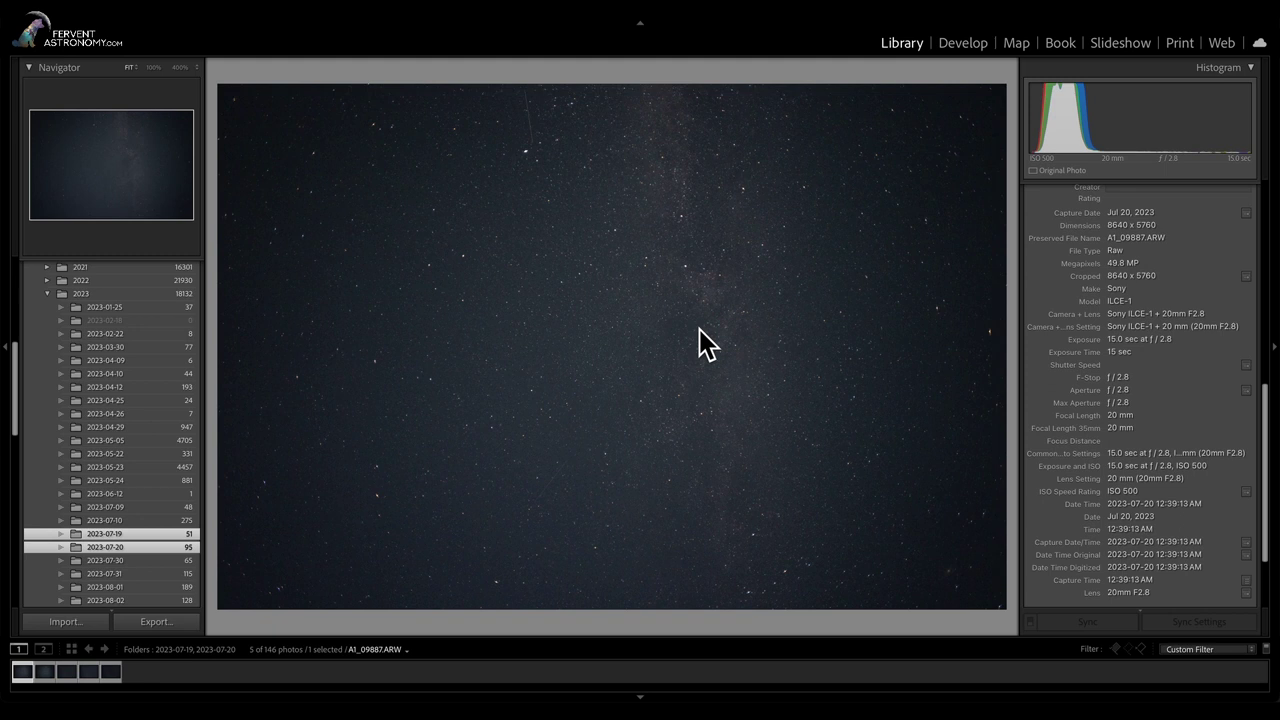
pyautogui.press('Right')
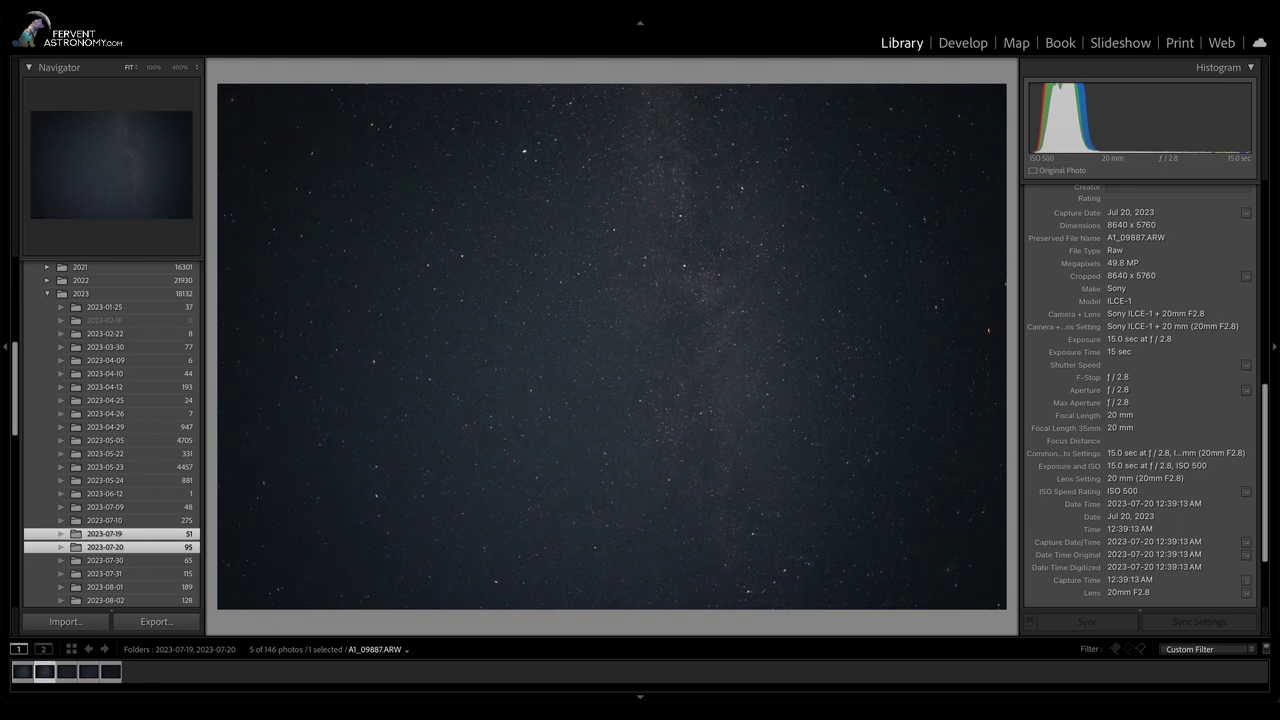
pyautogui.scroll(10, 1138, 425)
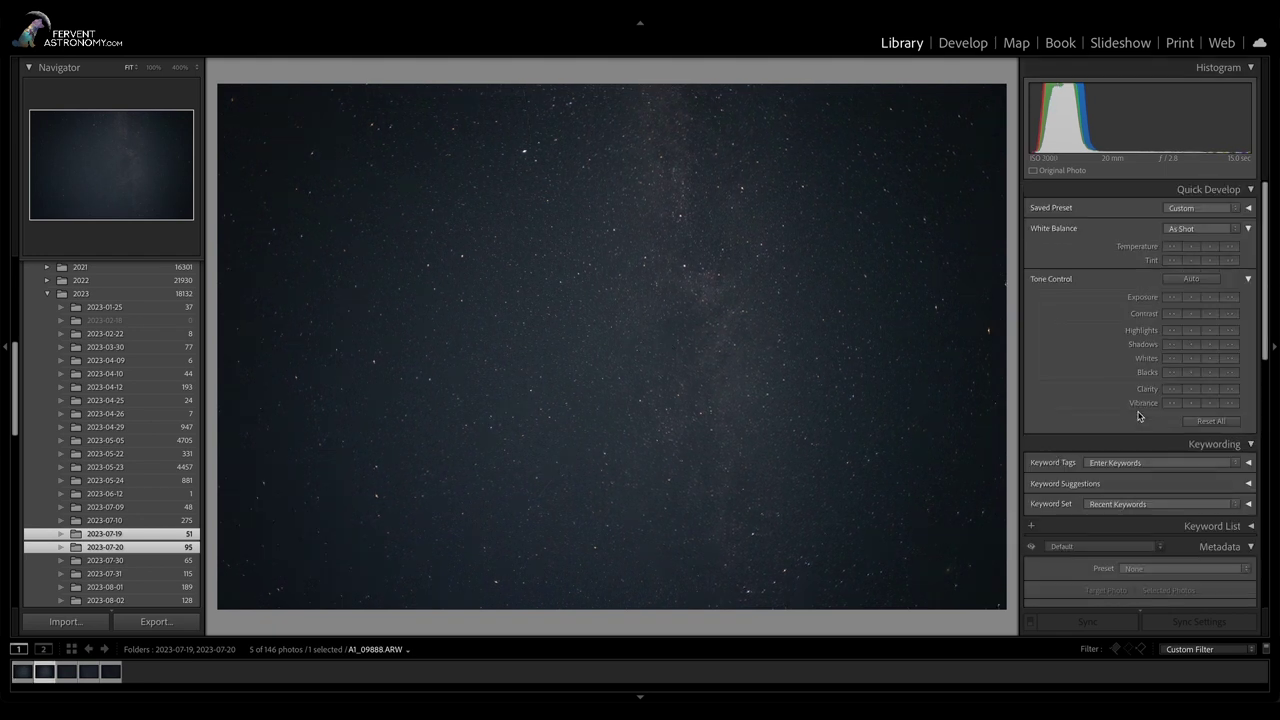
pyautogui.click(1230, 299)
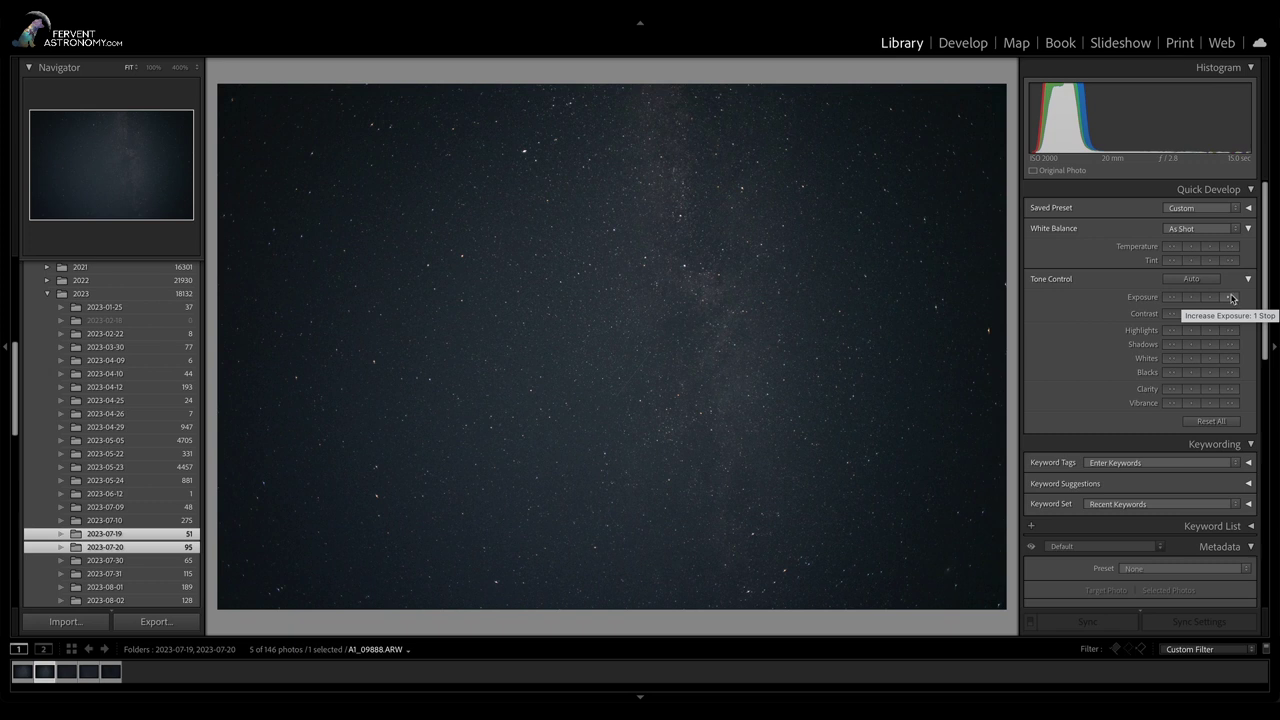
# - Compare A1_09888 with A1_09887, then magnify A1_09888's stars to 400%
pyautogui.scroll(-10, 1122, 366)
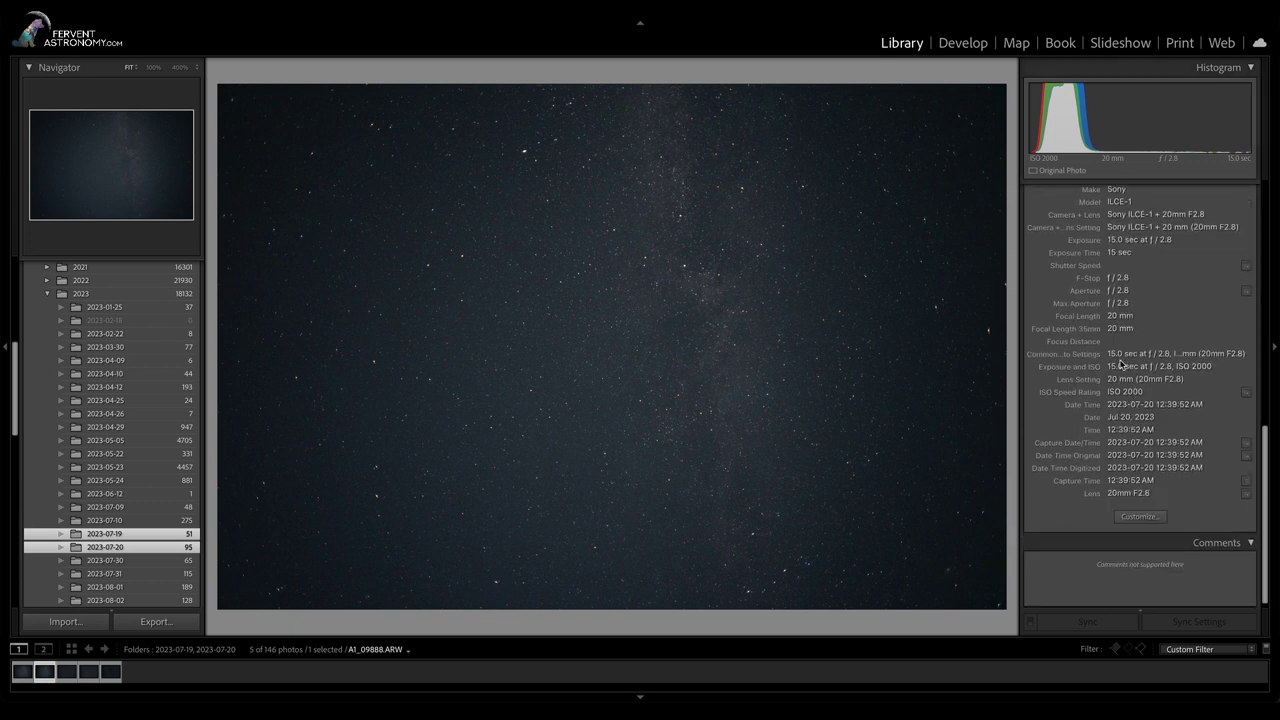
pyautogui.scroll(-1, 1122, 366)
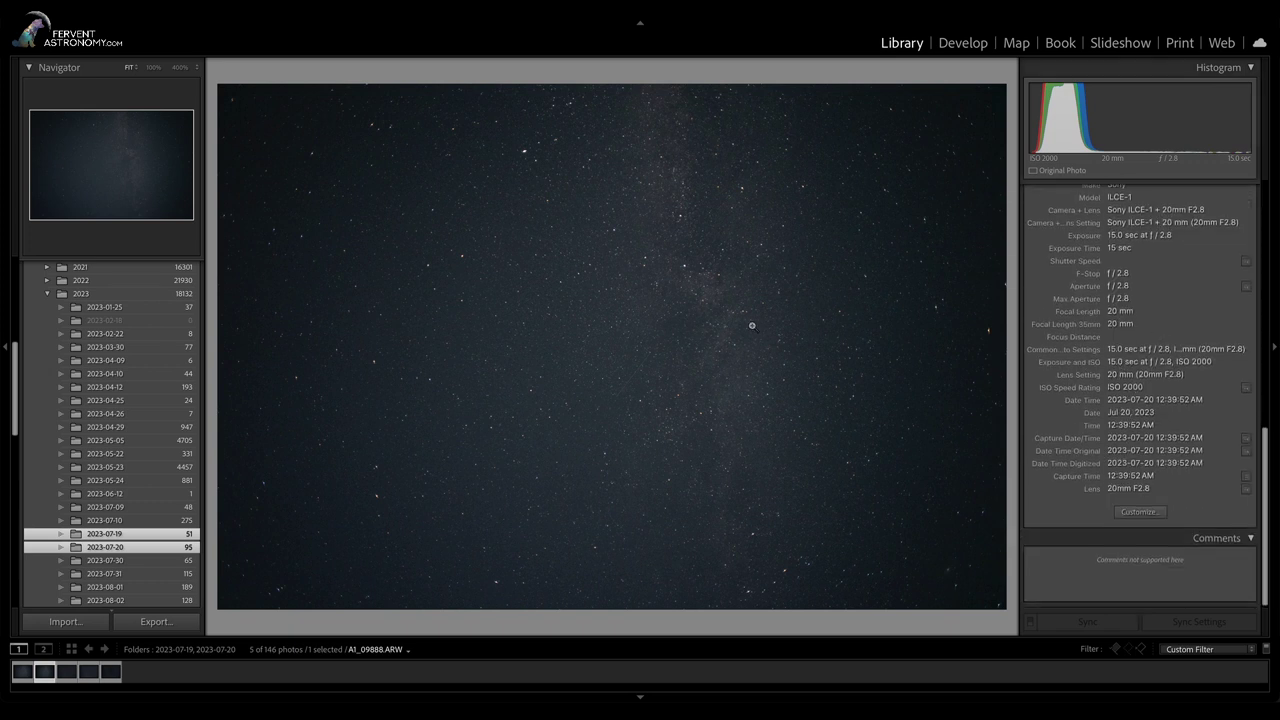
pyautogui.press('Left')
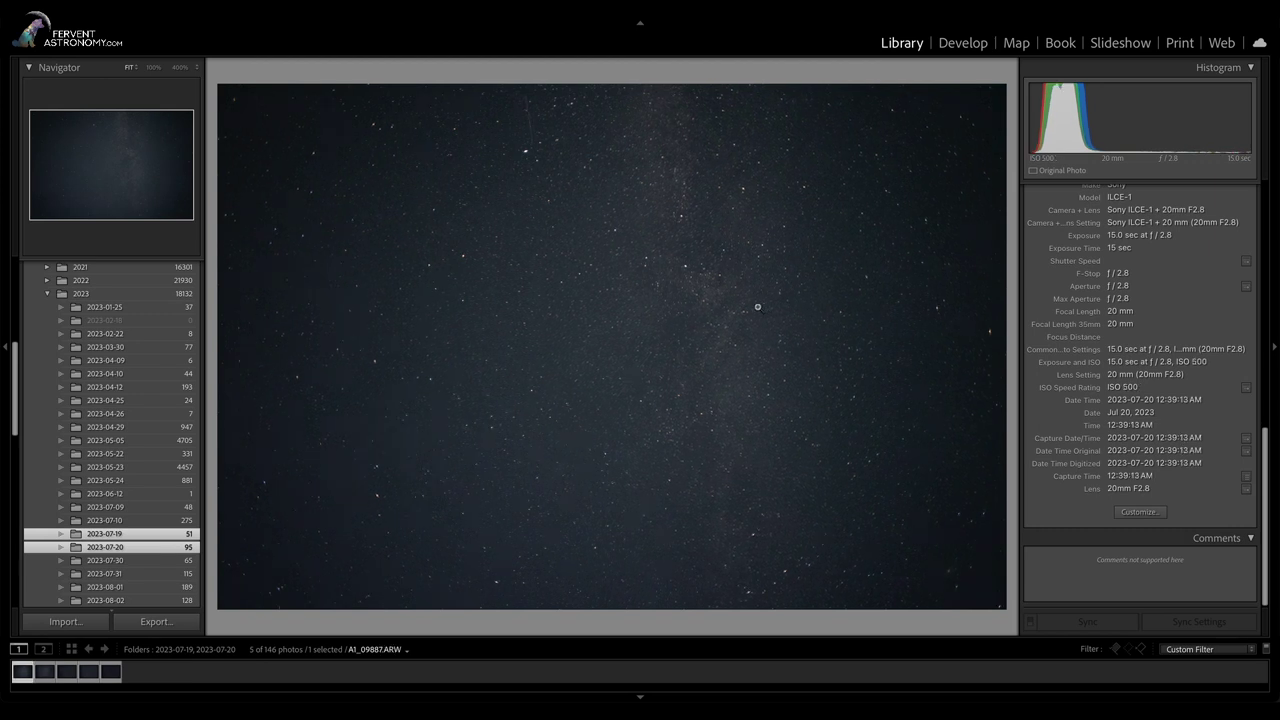
pyautogui.press('Right')
pyautogui.click(673, 302)
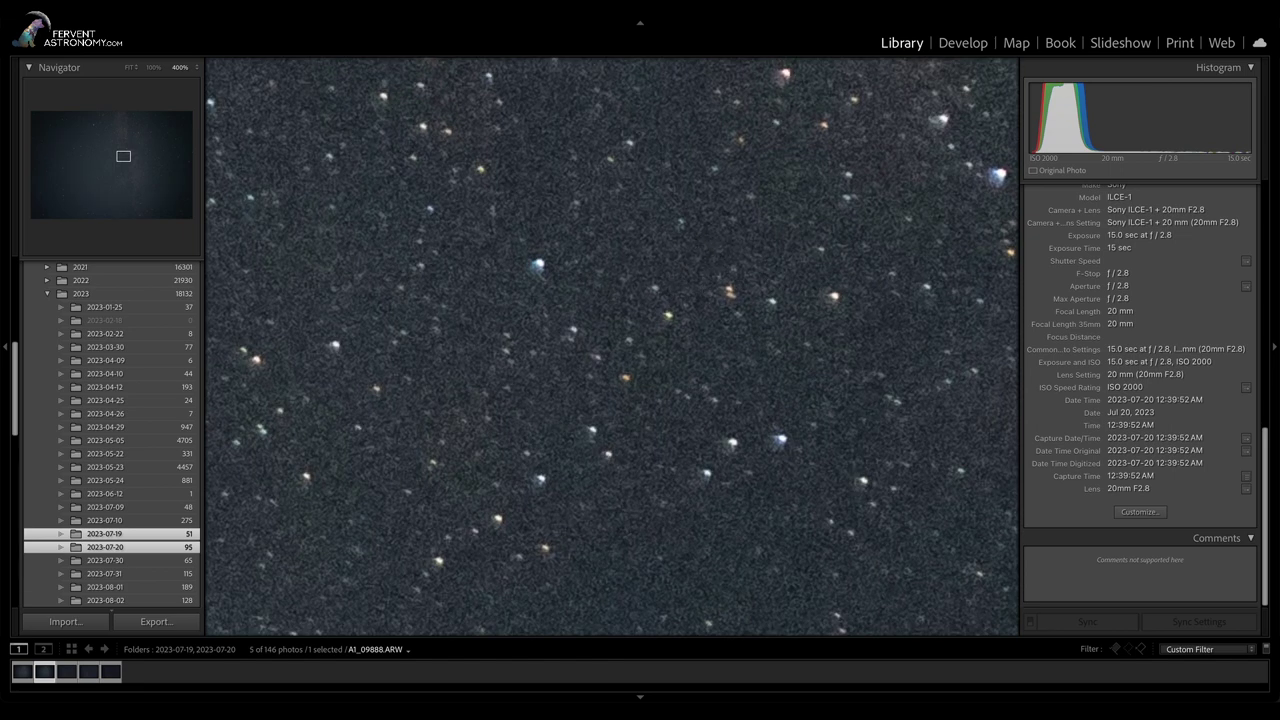
pyautogui.press('Left')
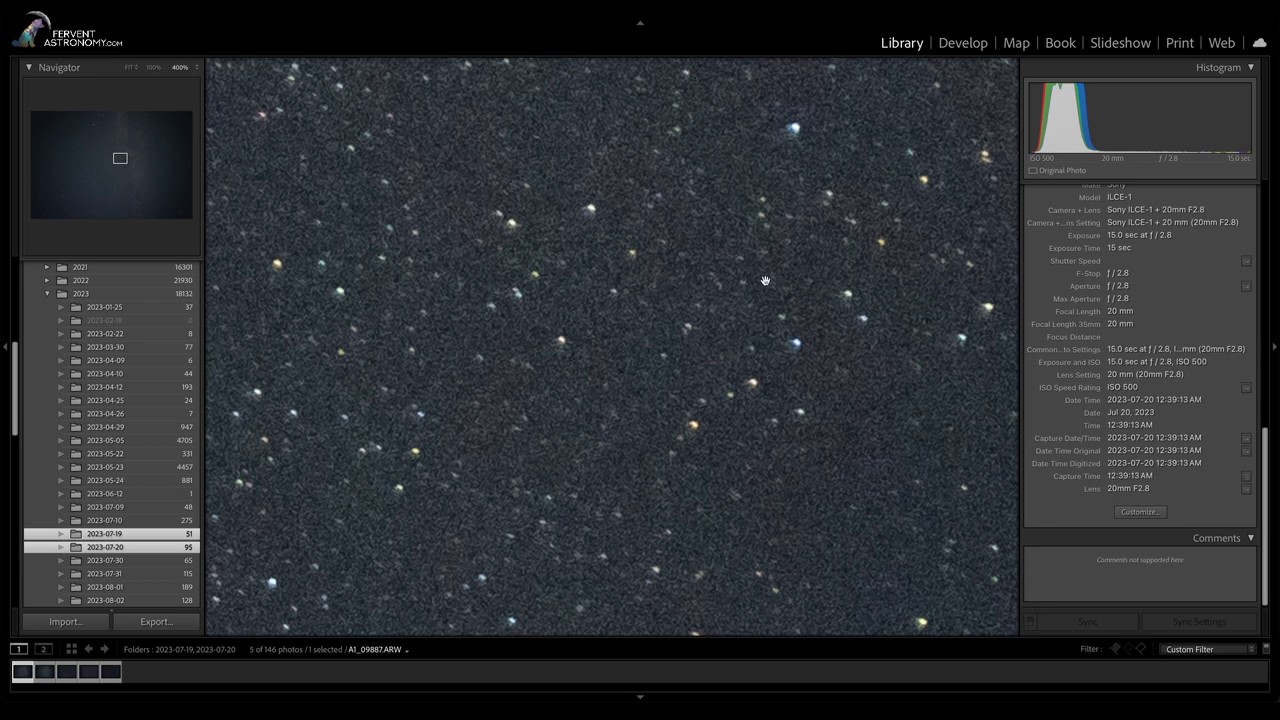
pyautogui.press('Right')
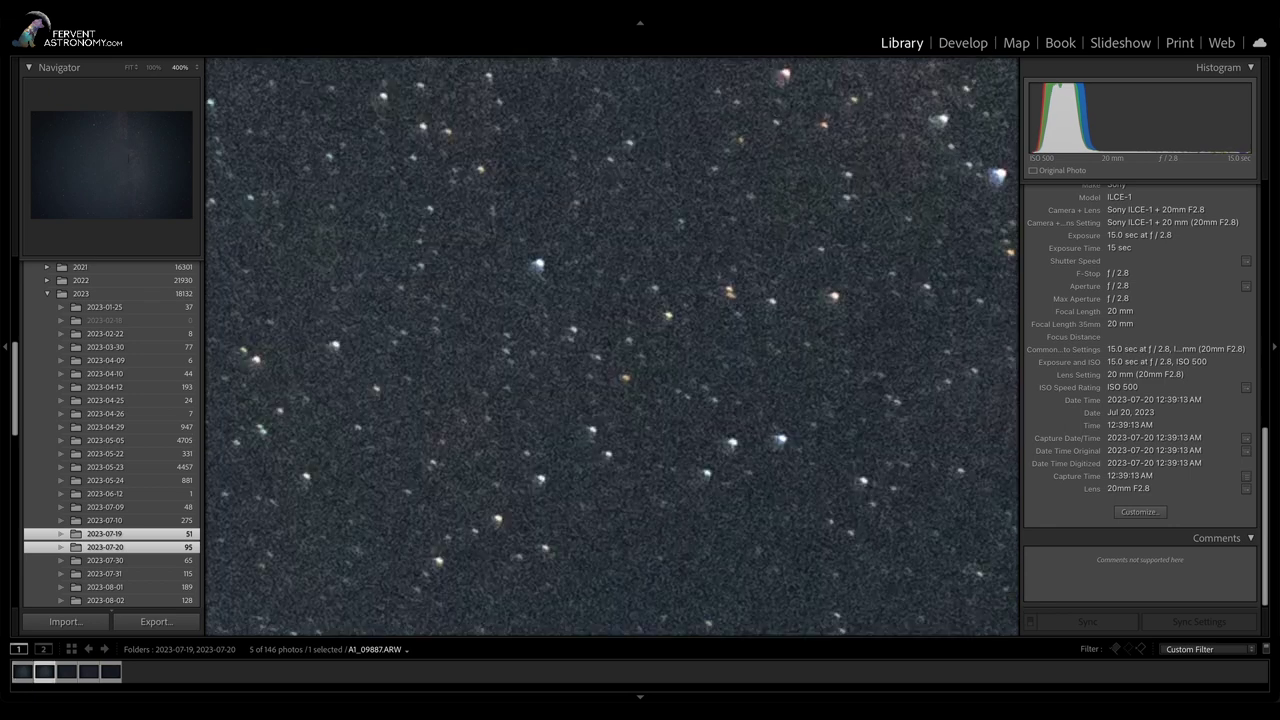
pyautogui.press('Left')
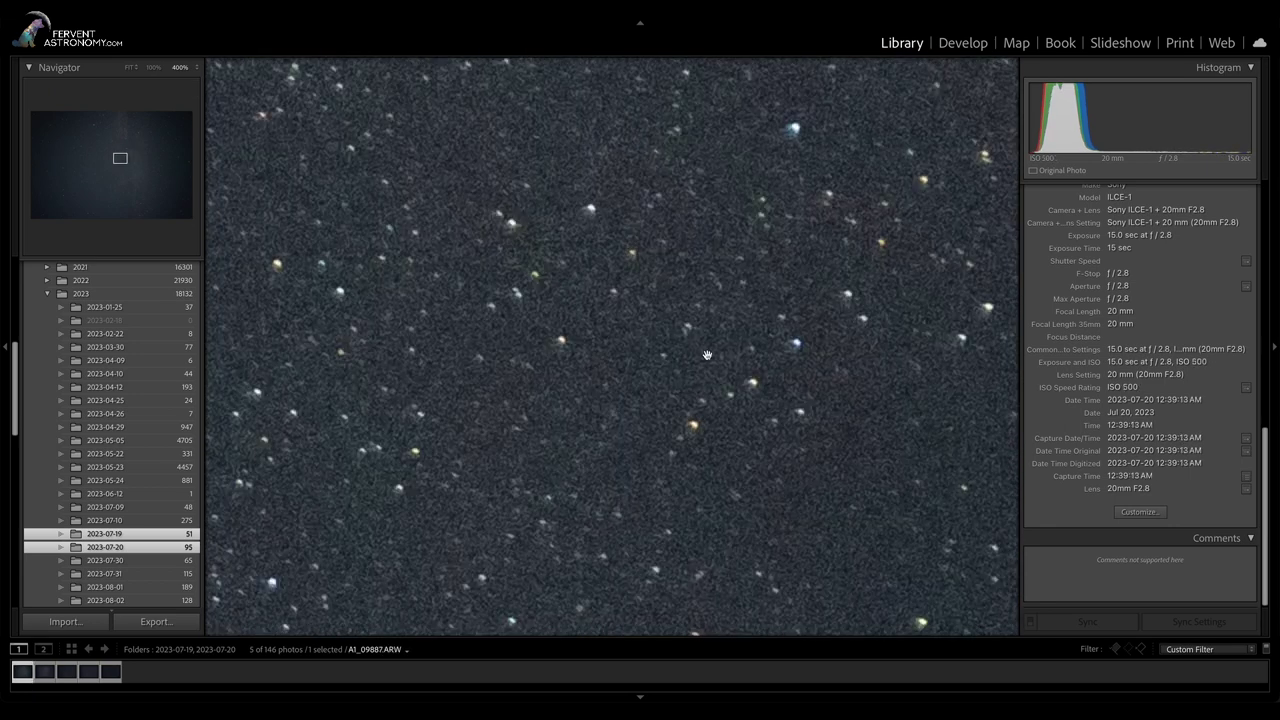
pyautogui.press('Right')
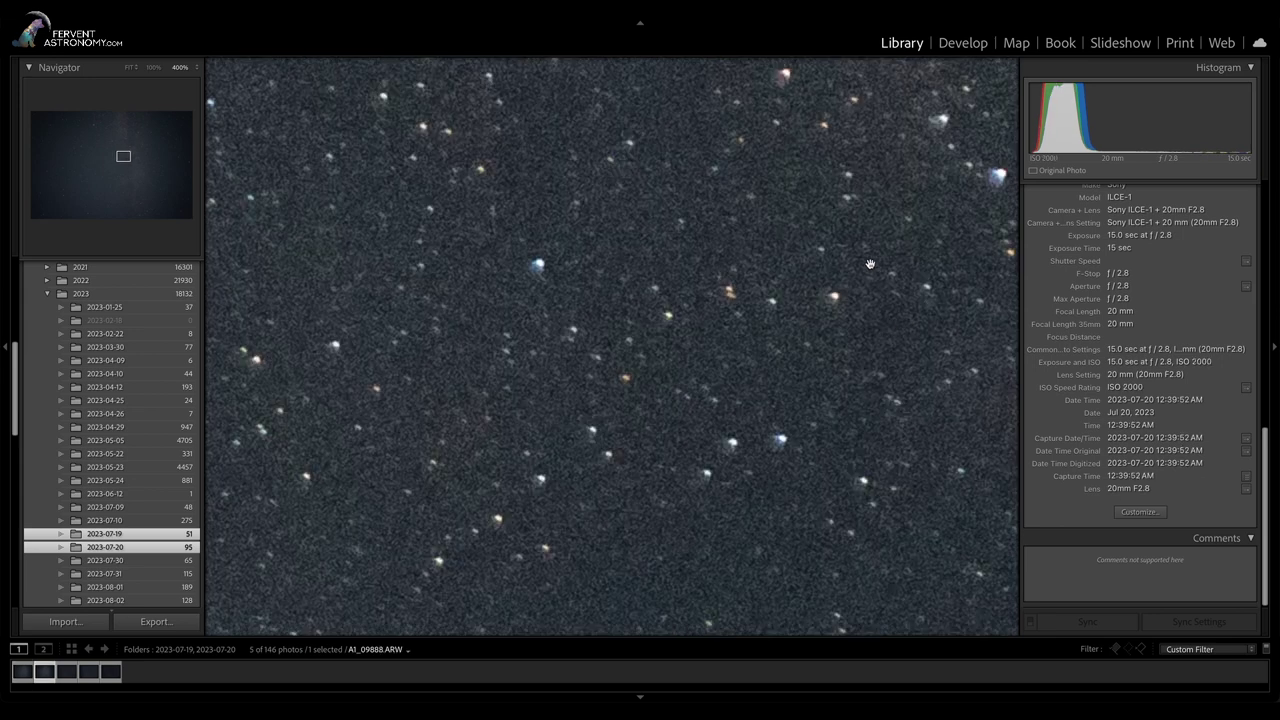
pyautogui.click(695, 342)
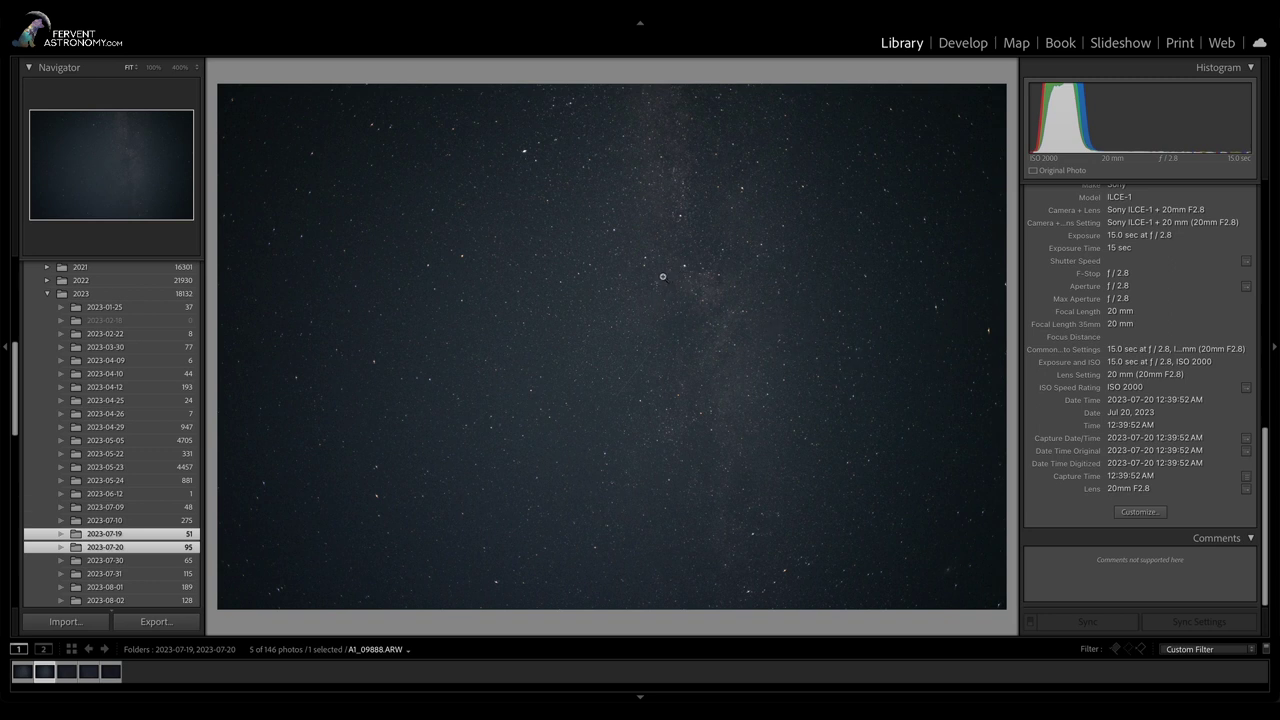
pyautogui.press('Left')
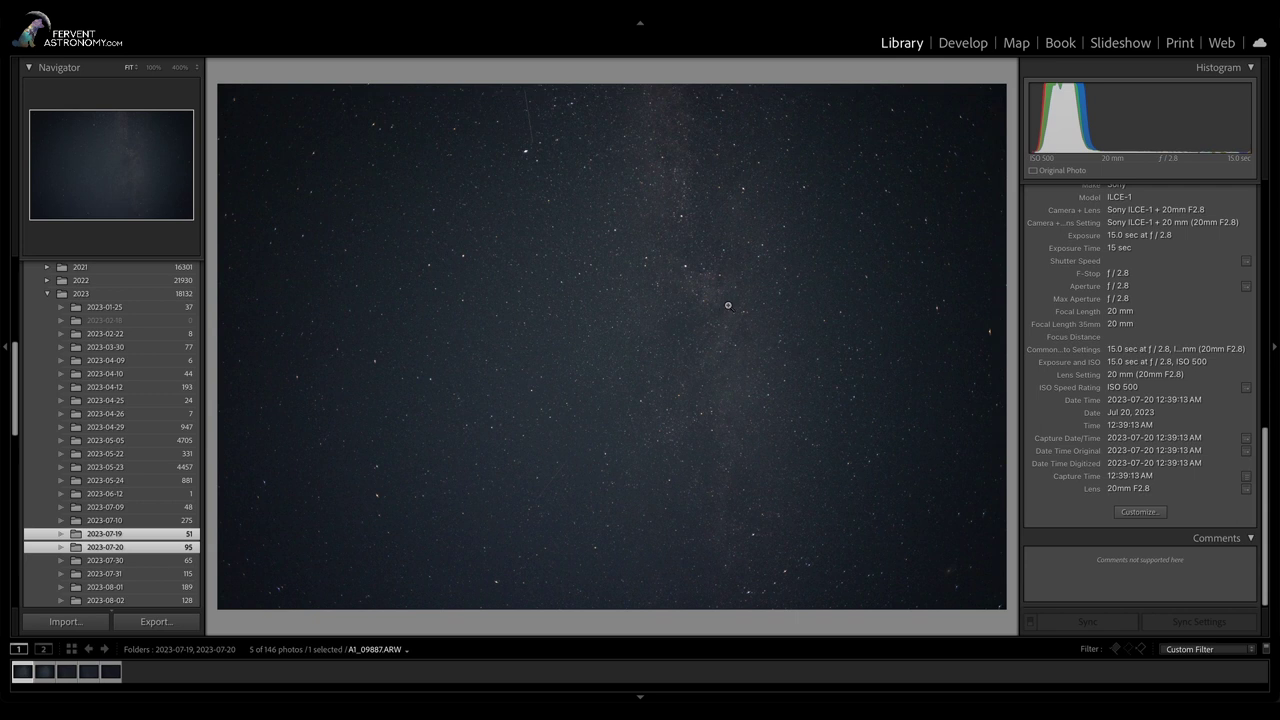
pyautogui.click(688, 267)
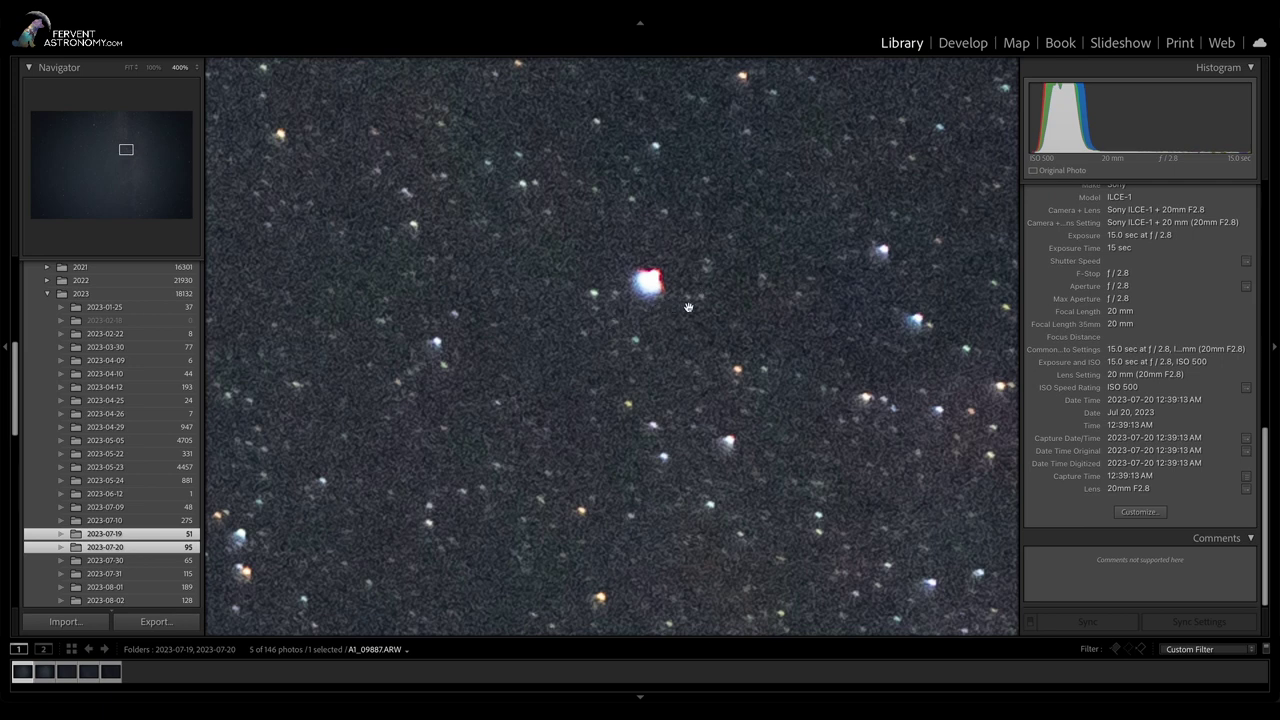
pyautogui.press('Right')
pyautogui.click(731, 266)
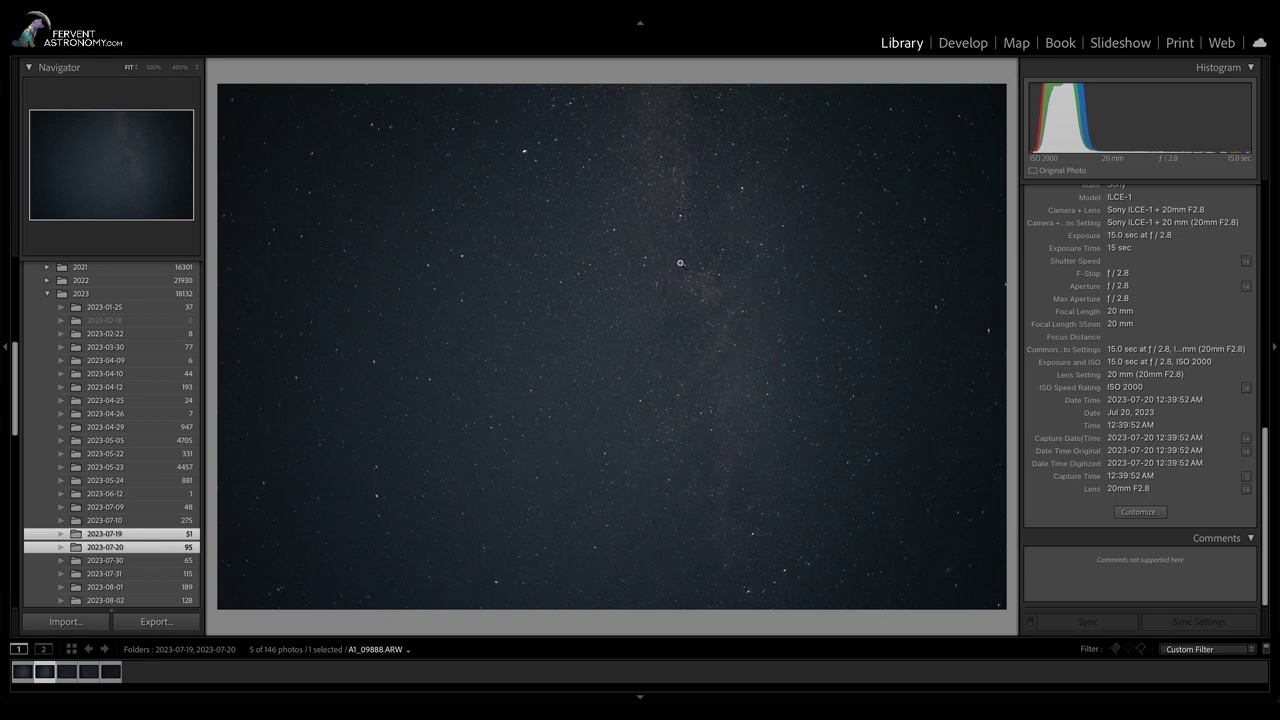
pyautogui.click(680, 263)
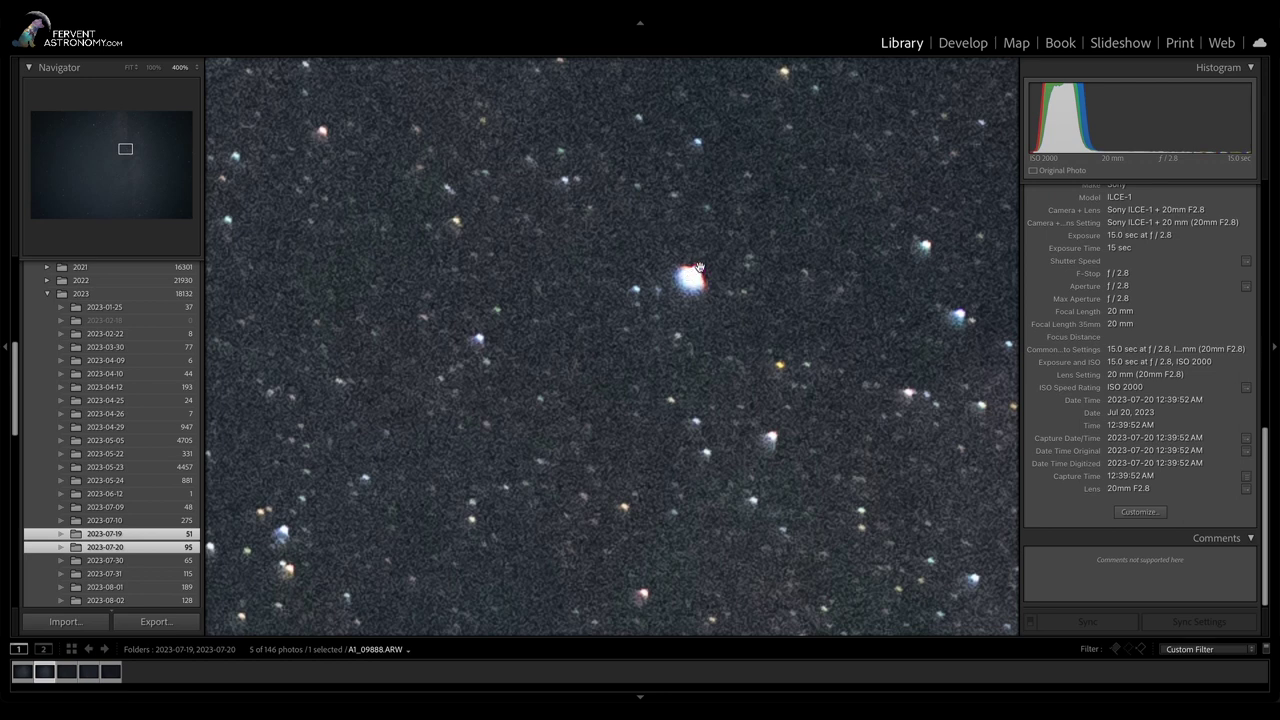
pyautogui.press('Left')
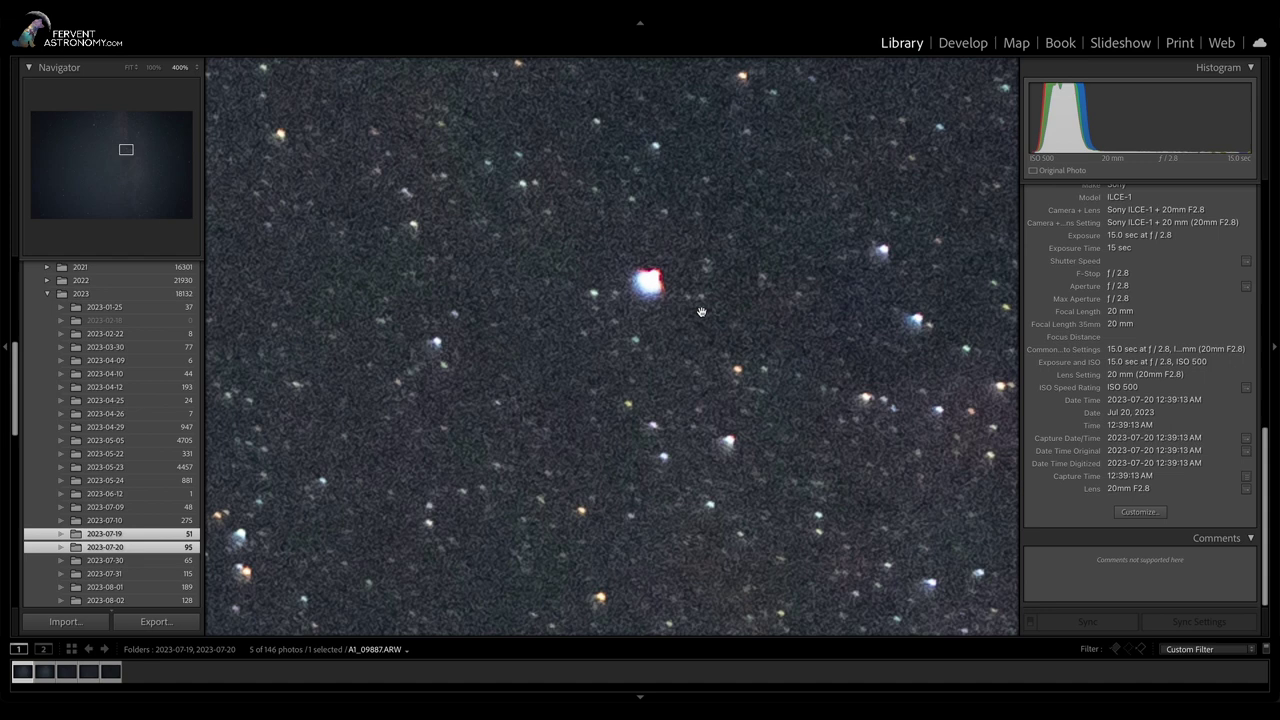
pyautogui.click(704, 318)
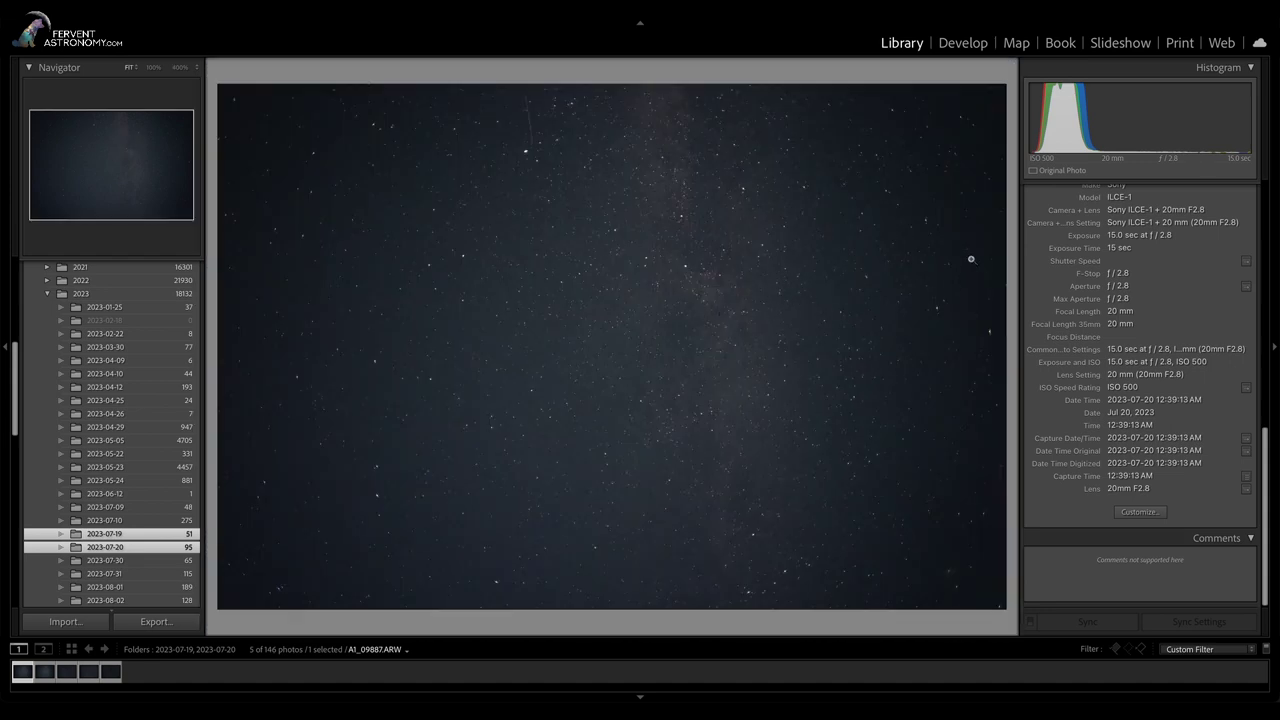
pyautogui.click(622, 326)
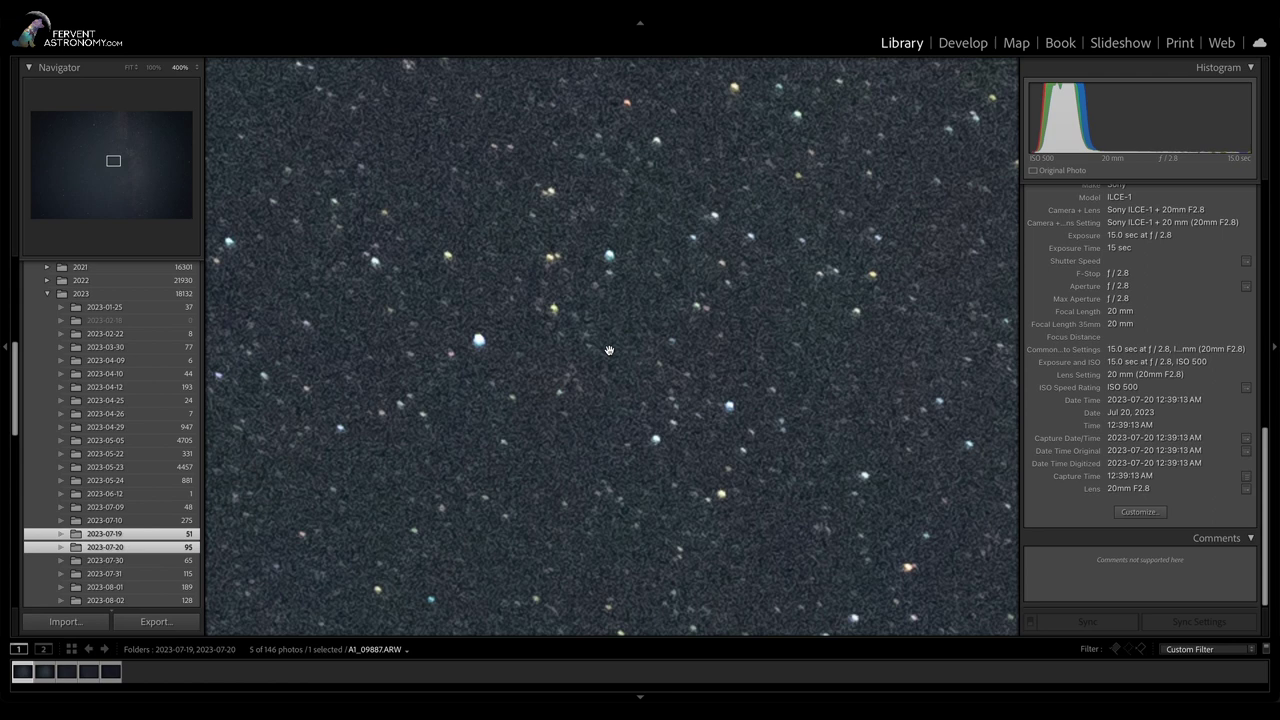
pyautogui.click(700, 292)
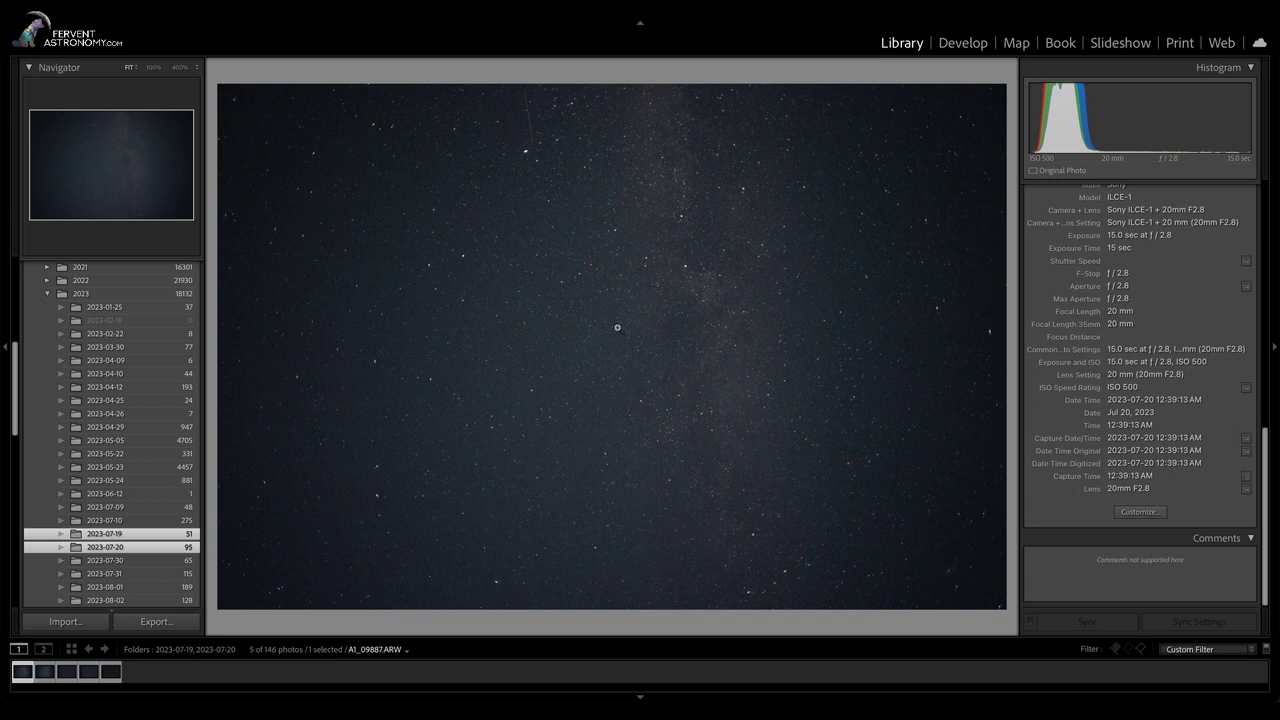
pyautogui.click(622, 325)
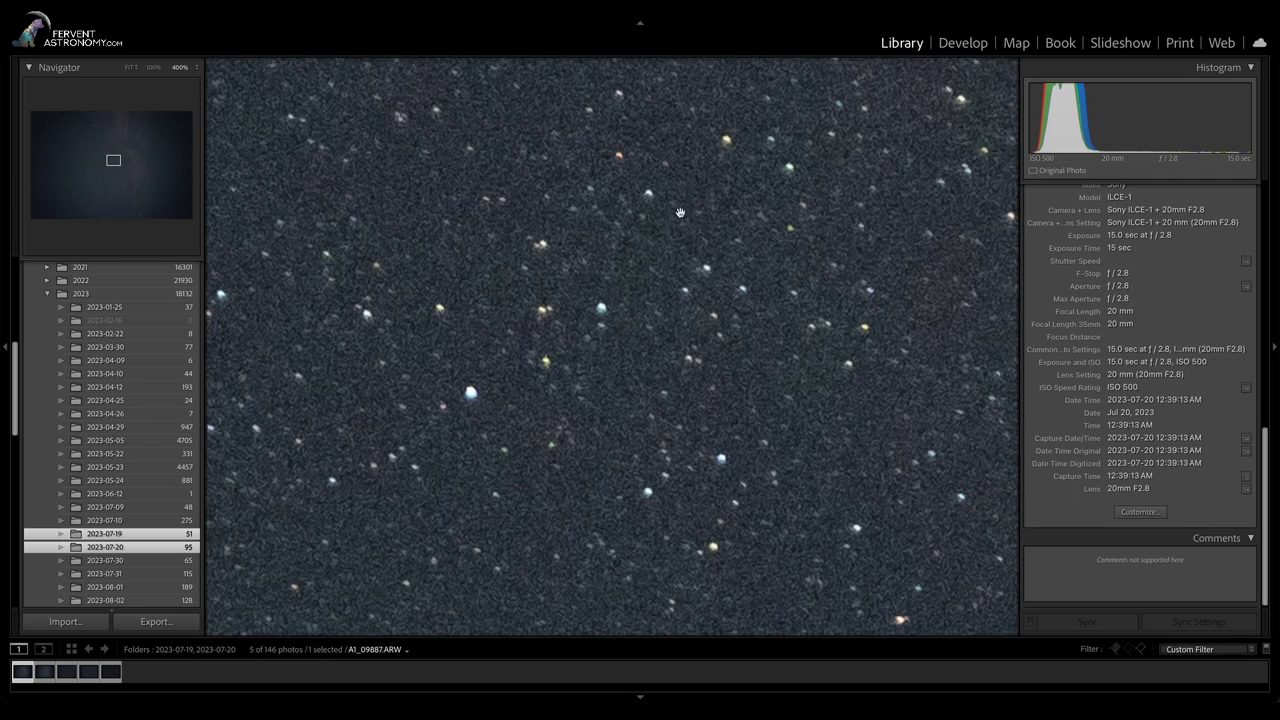
pyautogui.hotkey('ctrl', '-')
pyautogui.hotkey('ctrl', '-')
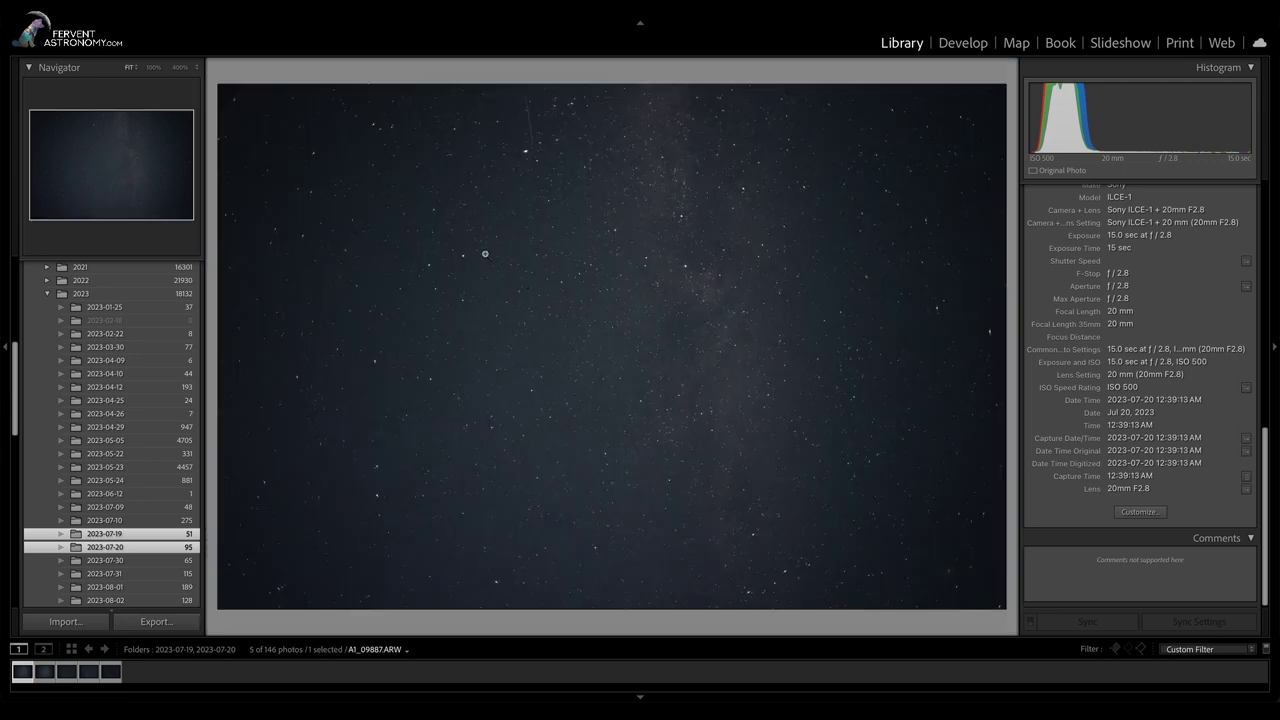
pyautogui.click(237, 103)
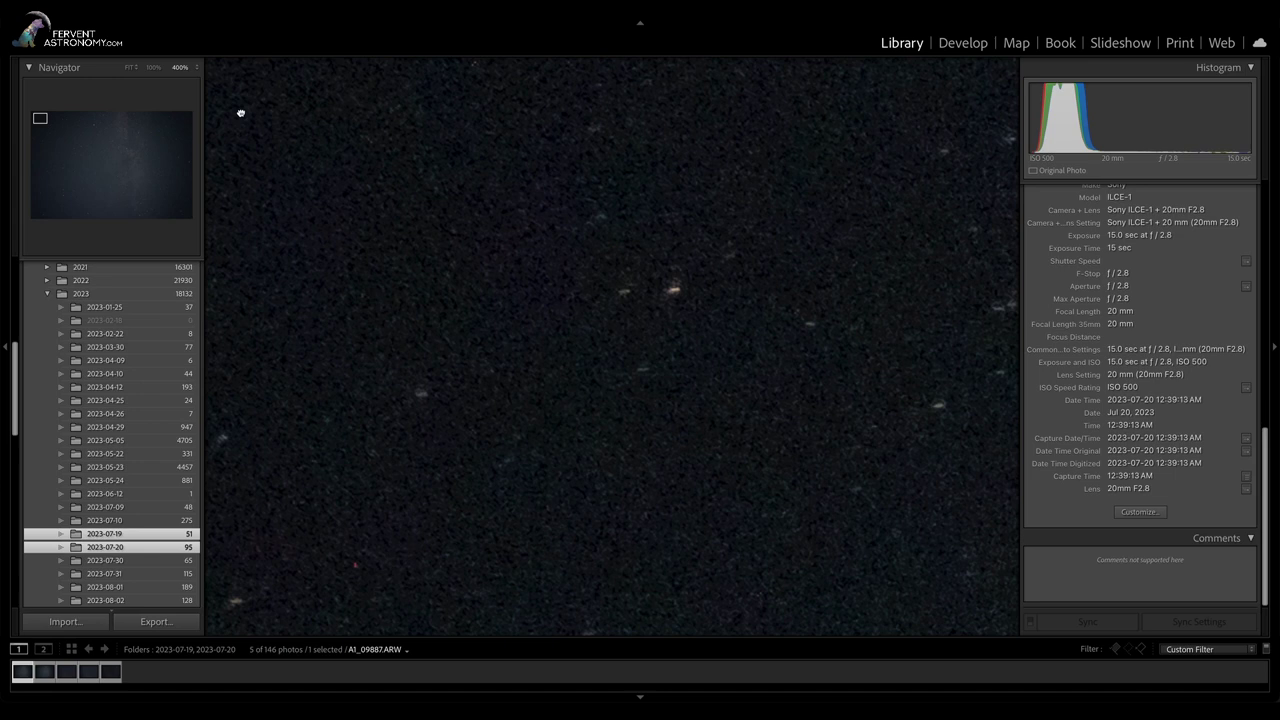
pyautogui.click(471, 227)
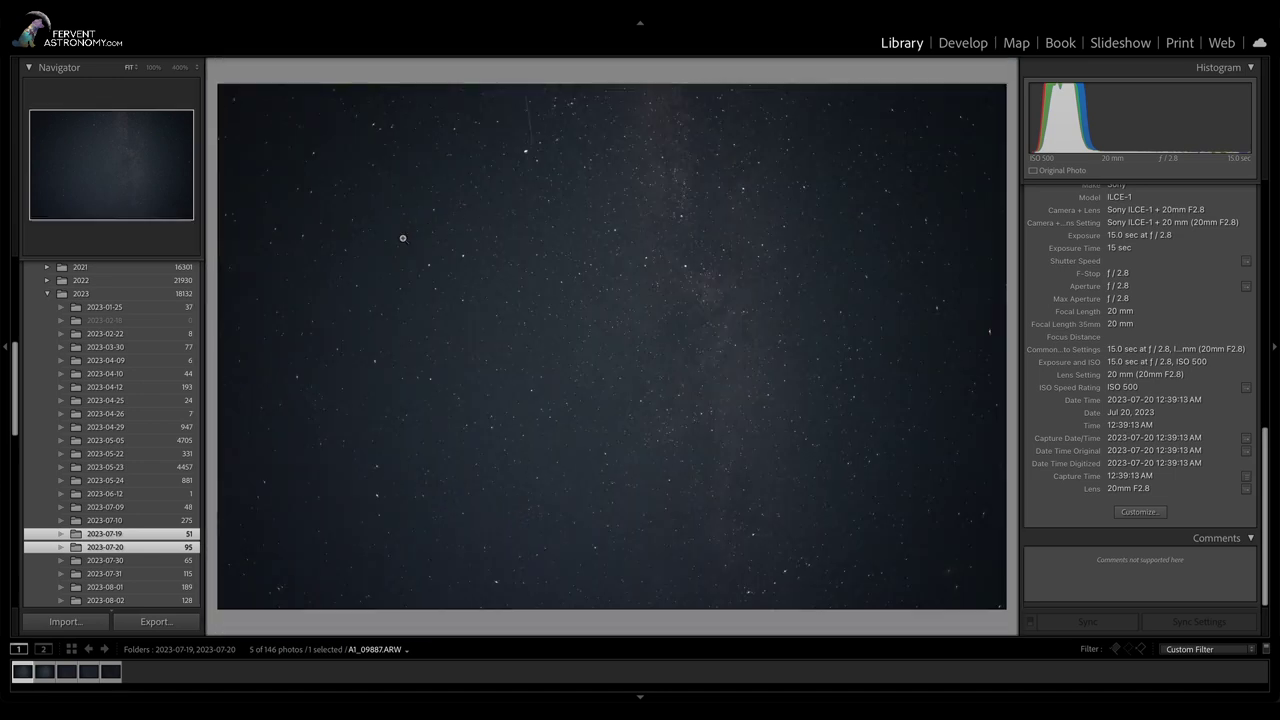
pyautogui.click(282, 526)
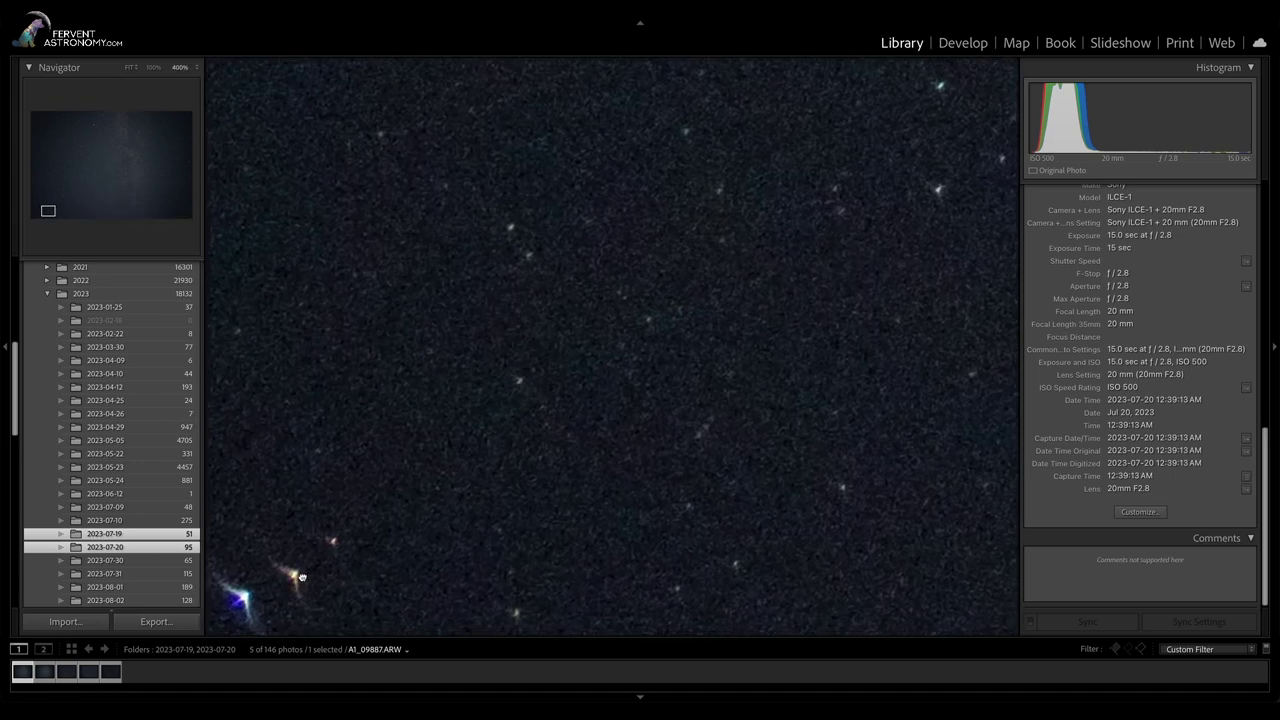
pyautogui.moveTo(275, 580); pyautogui.dragTo(389, 453)
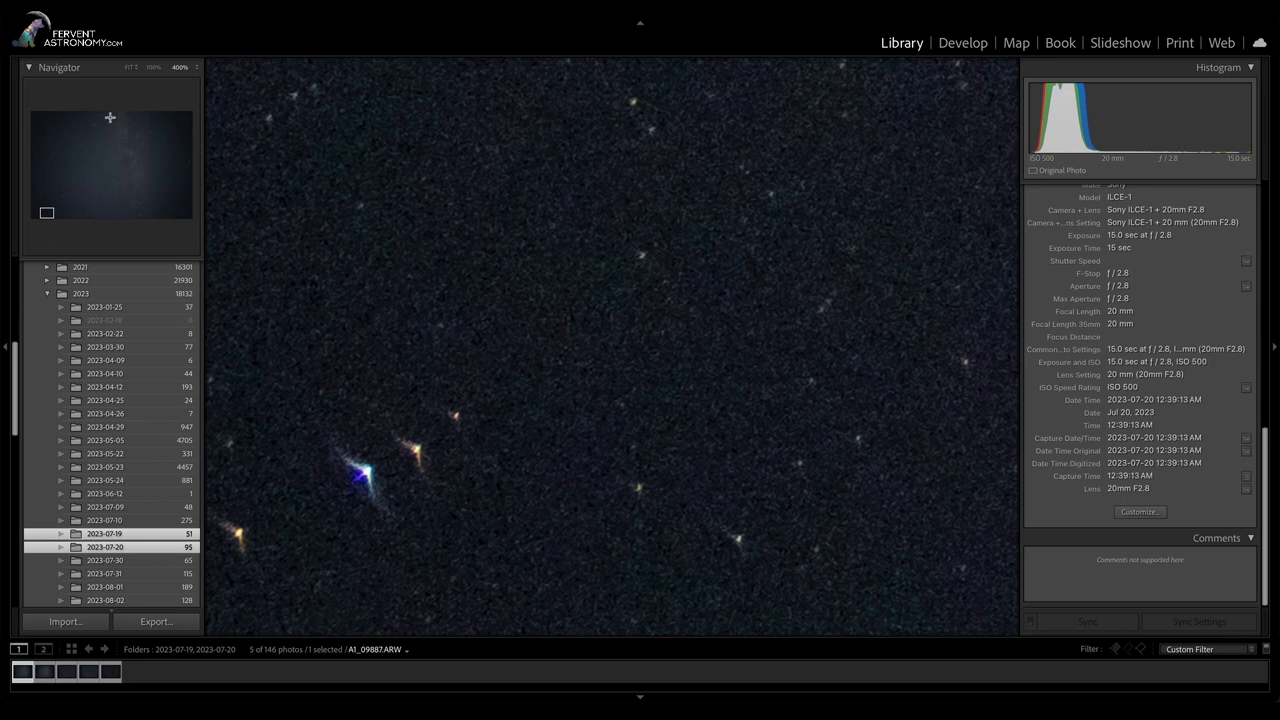
pyautogui.click(551, 366)
pyautogui.click(731, 591)
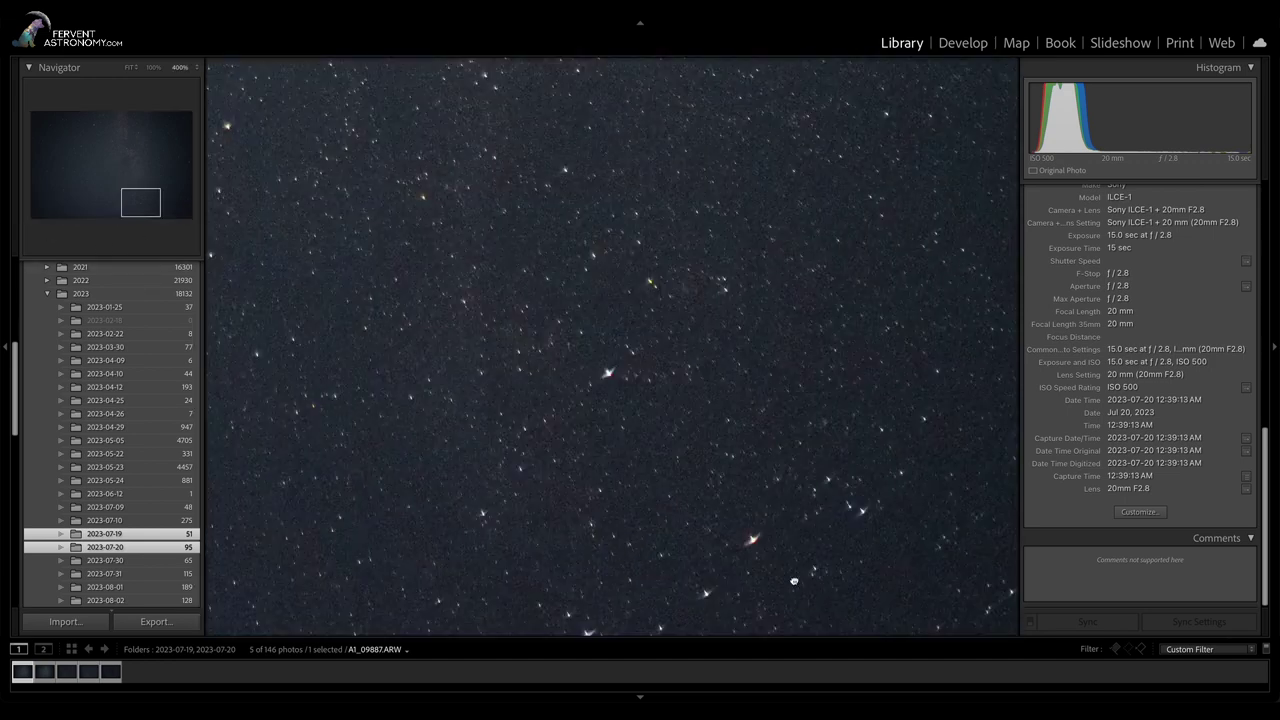
pyautogui.click(660, 473)
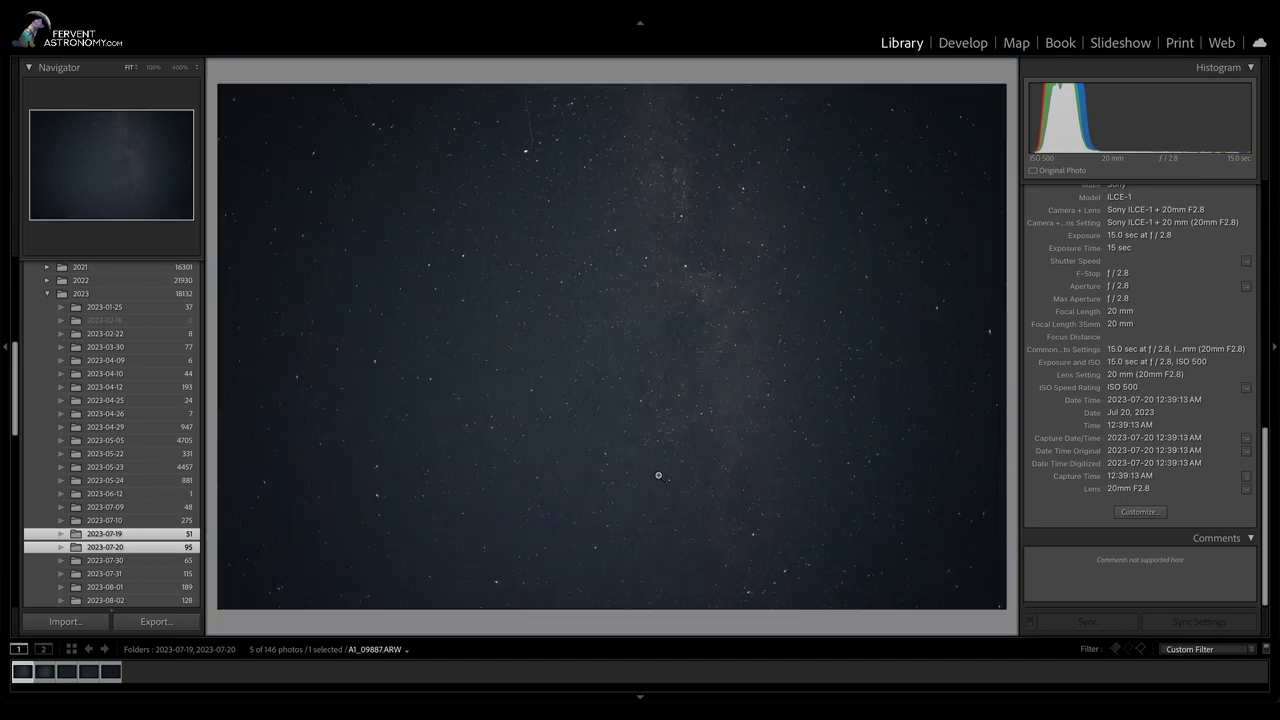
pyautogui.click(951, 570)
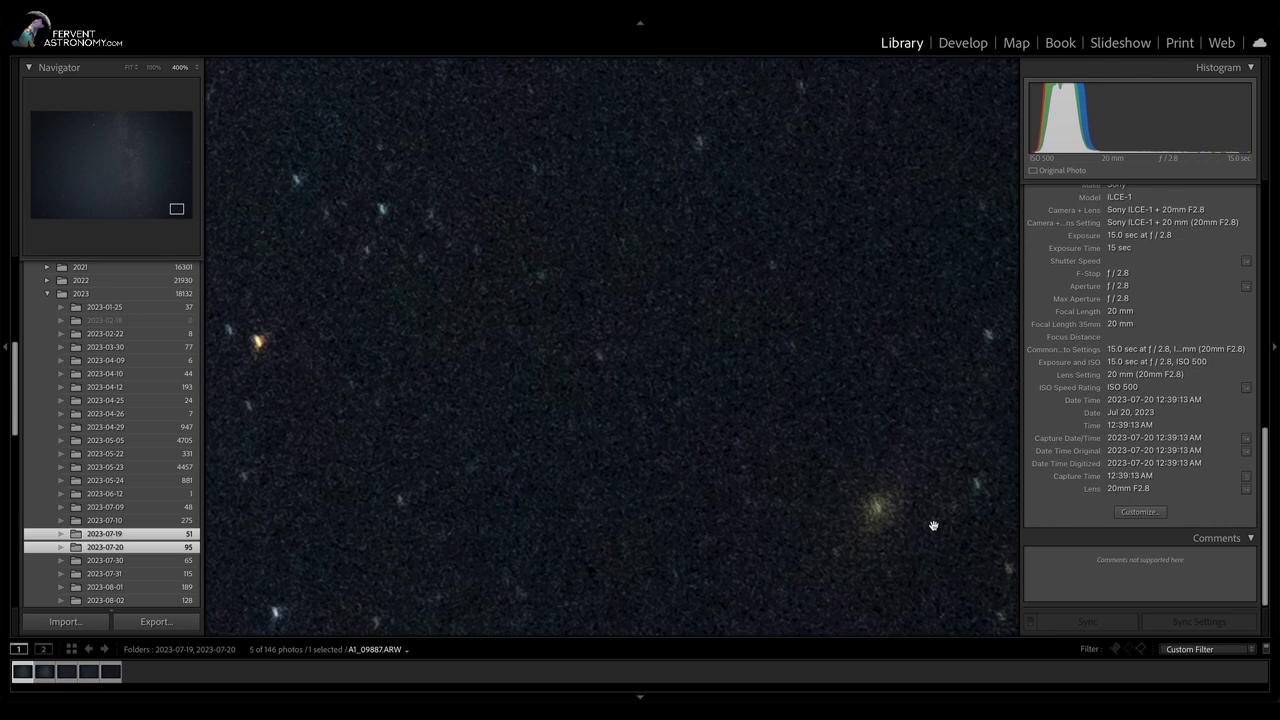
pyautogui.click(887, 392)
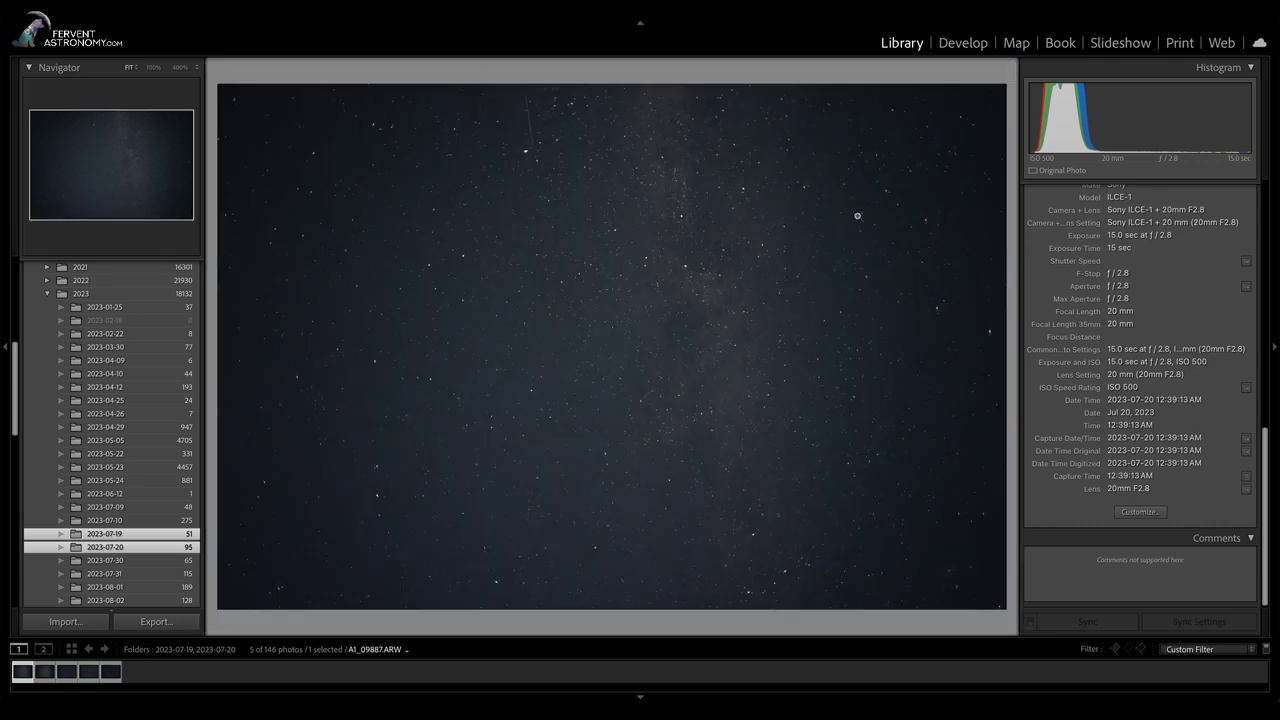
pyautogui.click(986, 323)
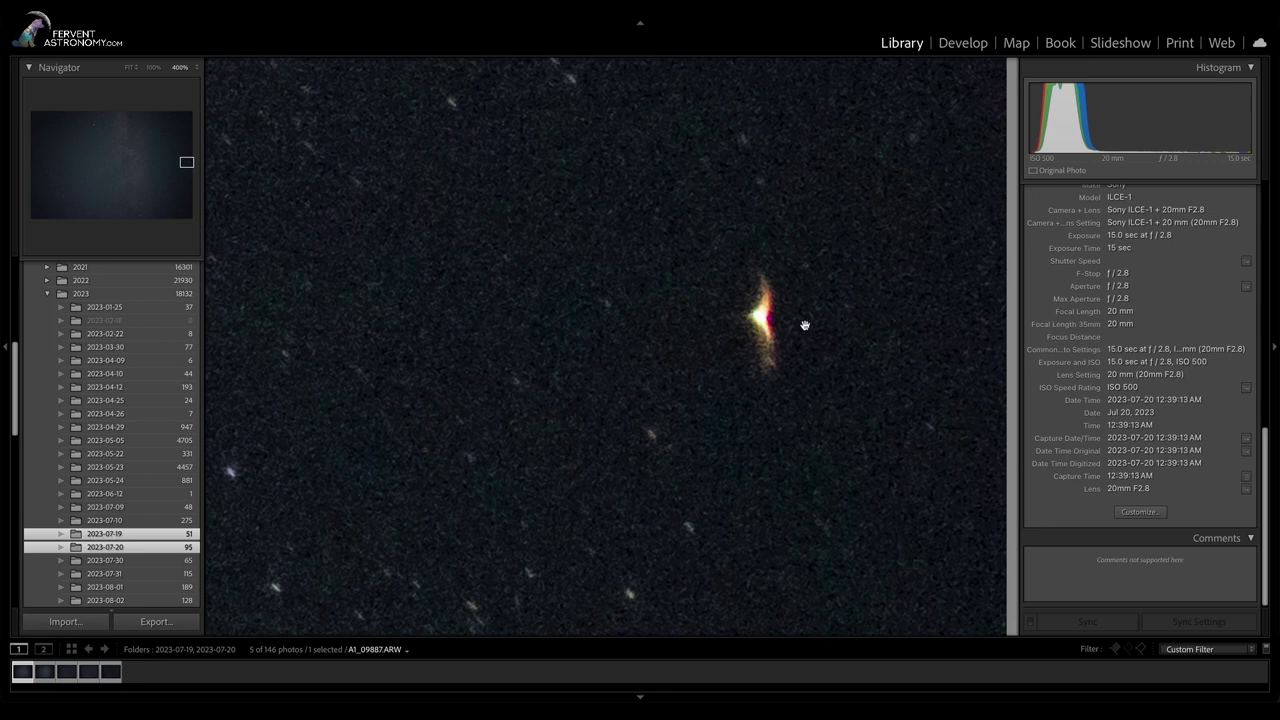
pyautogui.click(805, 325)
pyautogui.click(955, 125)
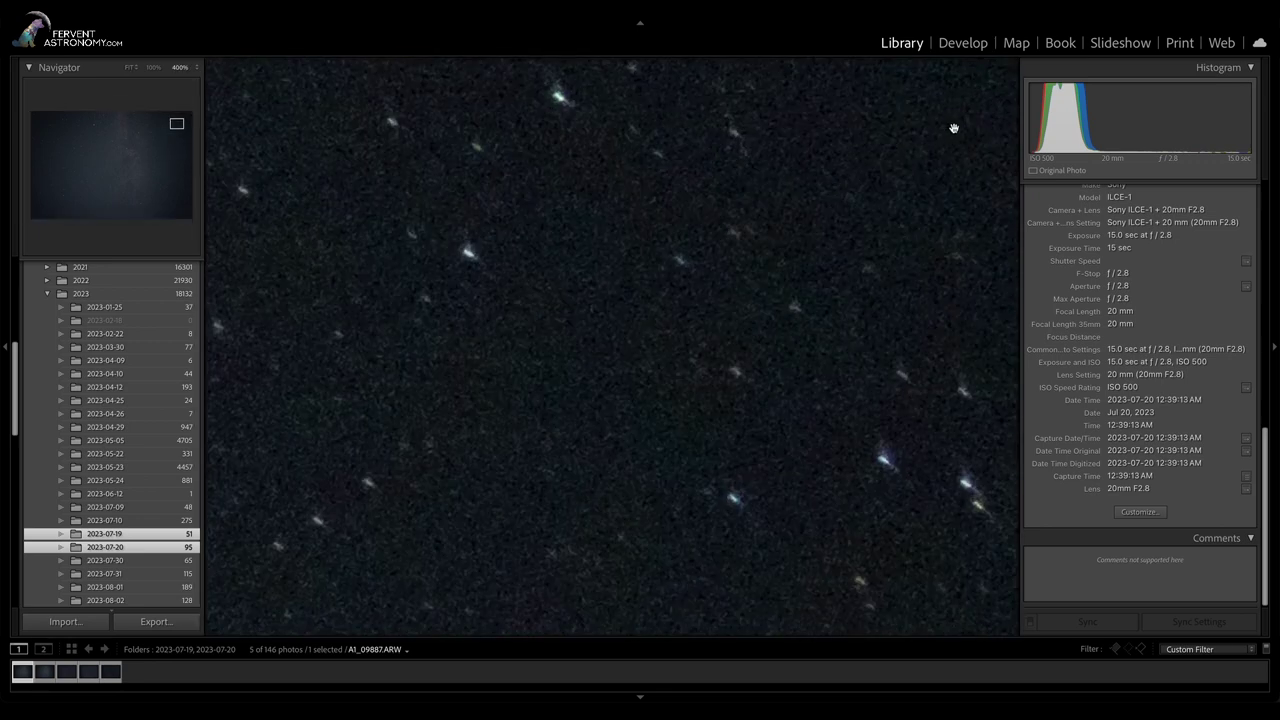
pyautogui.click(700, 425)
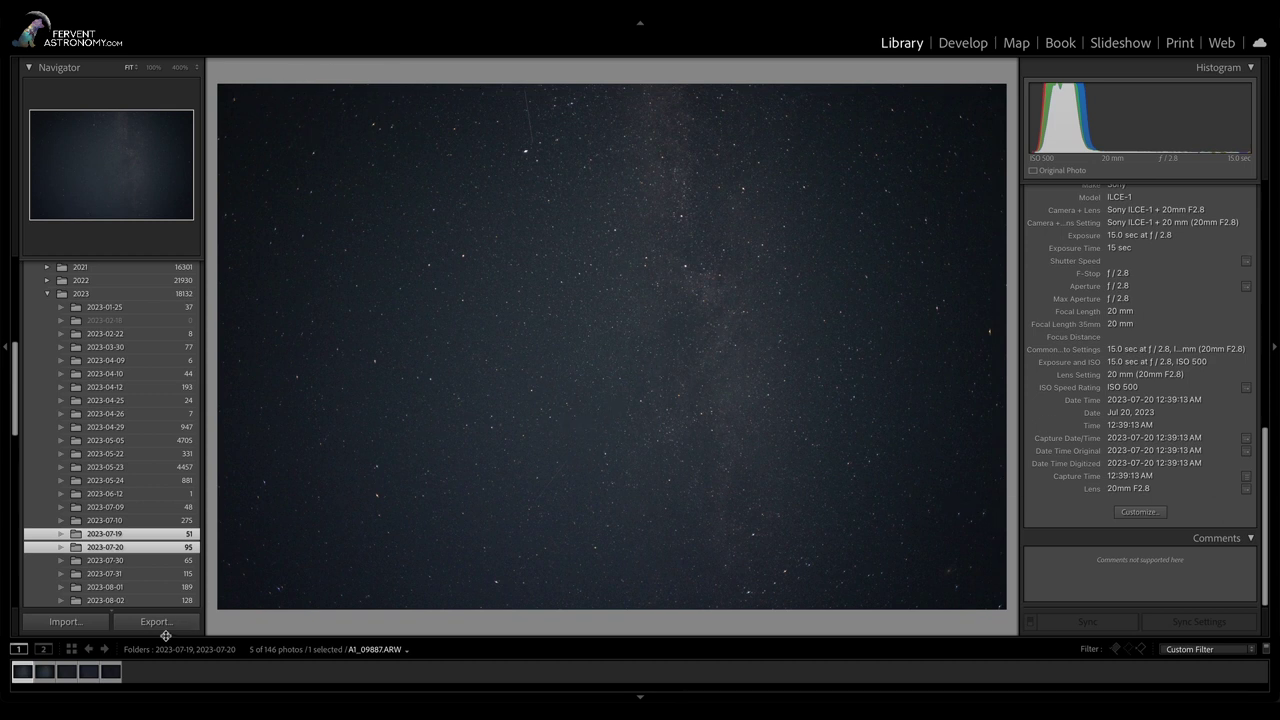
# - Show 7R500336.ARW (60 sec, f/2.8, ISO 320), check the f/3.5 frame, and return to it
pyautogui.click(67, 679)
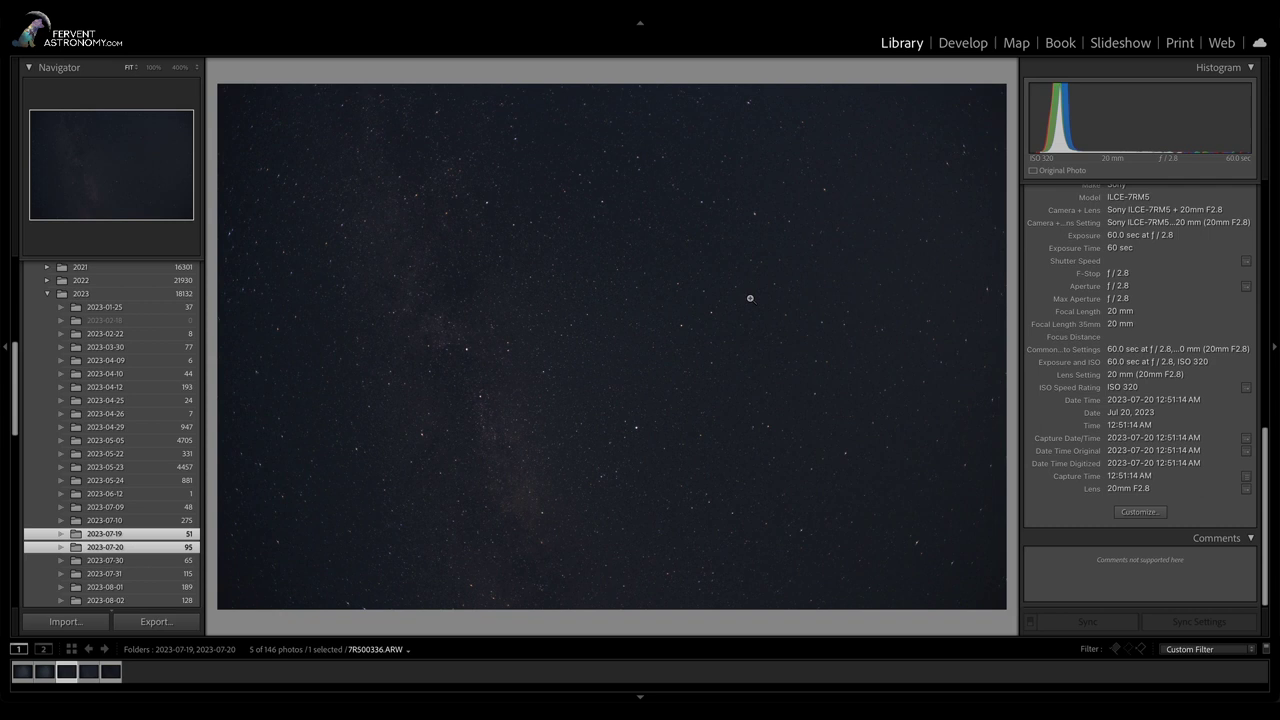
pyautogui.press('Right')
pyautogui.press('Right')
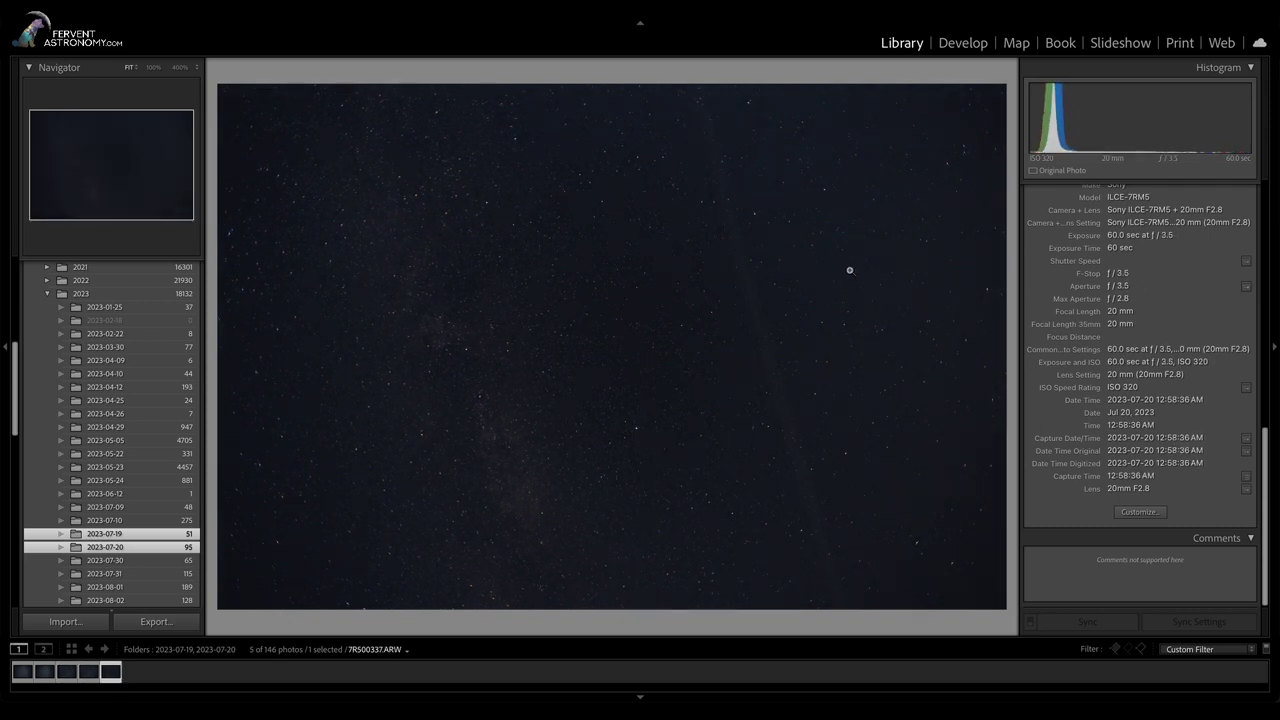
pyautogui.press('Left')
pyautogui.press('Left')
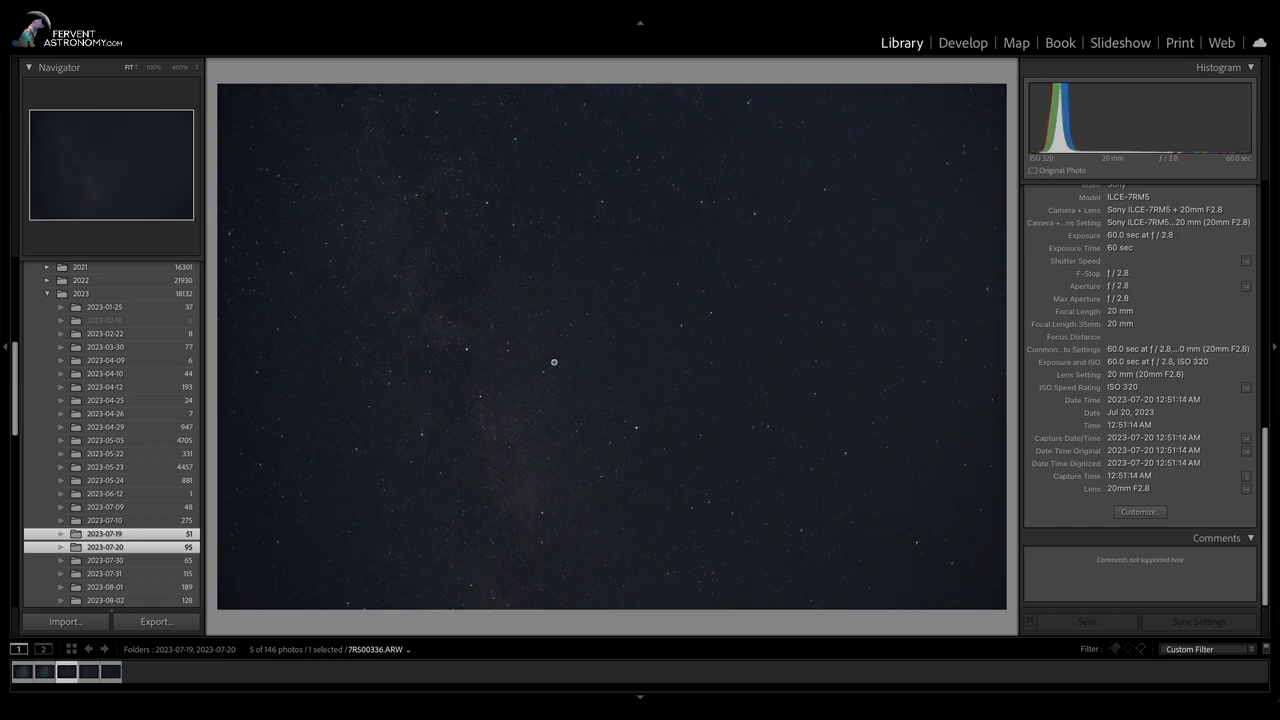
# - Zoom 7R500336.ARW to 400% near the centre and pan across several bright-star patches
pyautogui.click(620, 324)
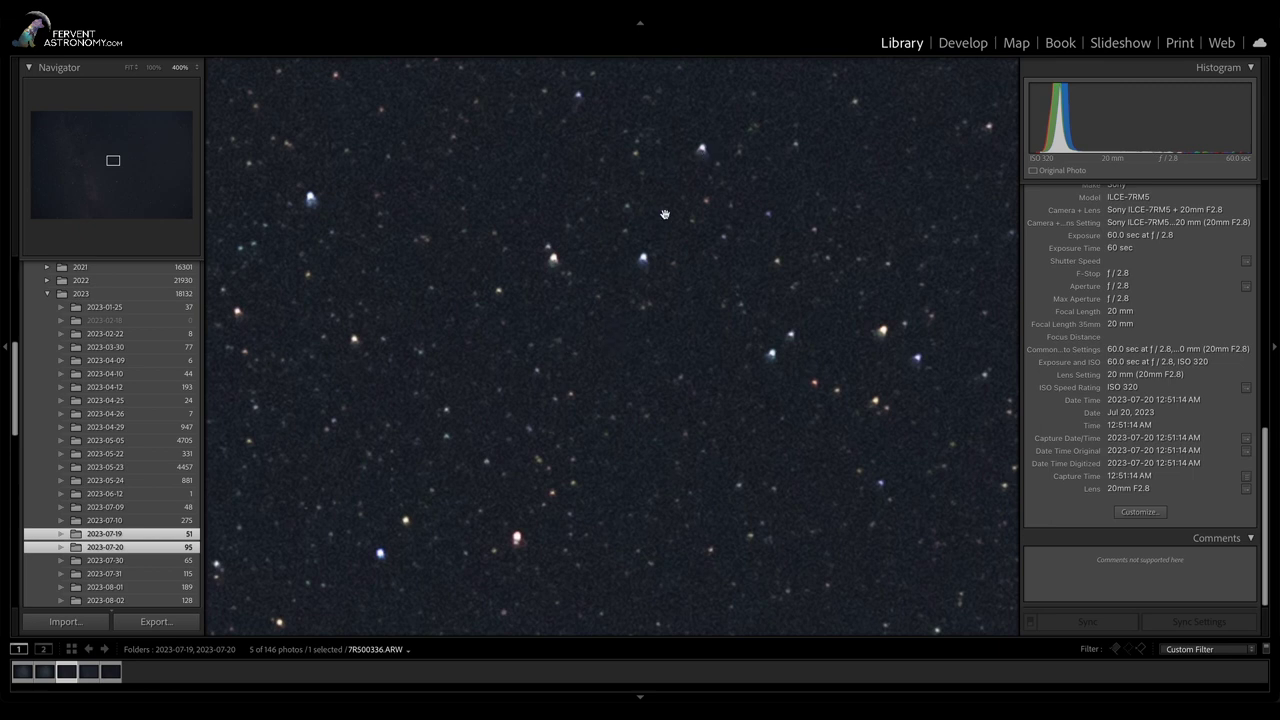
pyautogui.moveTo(622, 359); pyautogui.dragTo(590, 472)
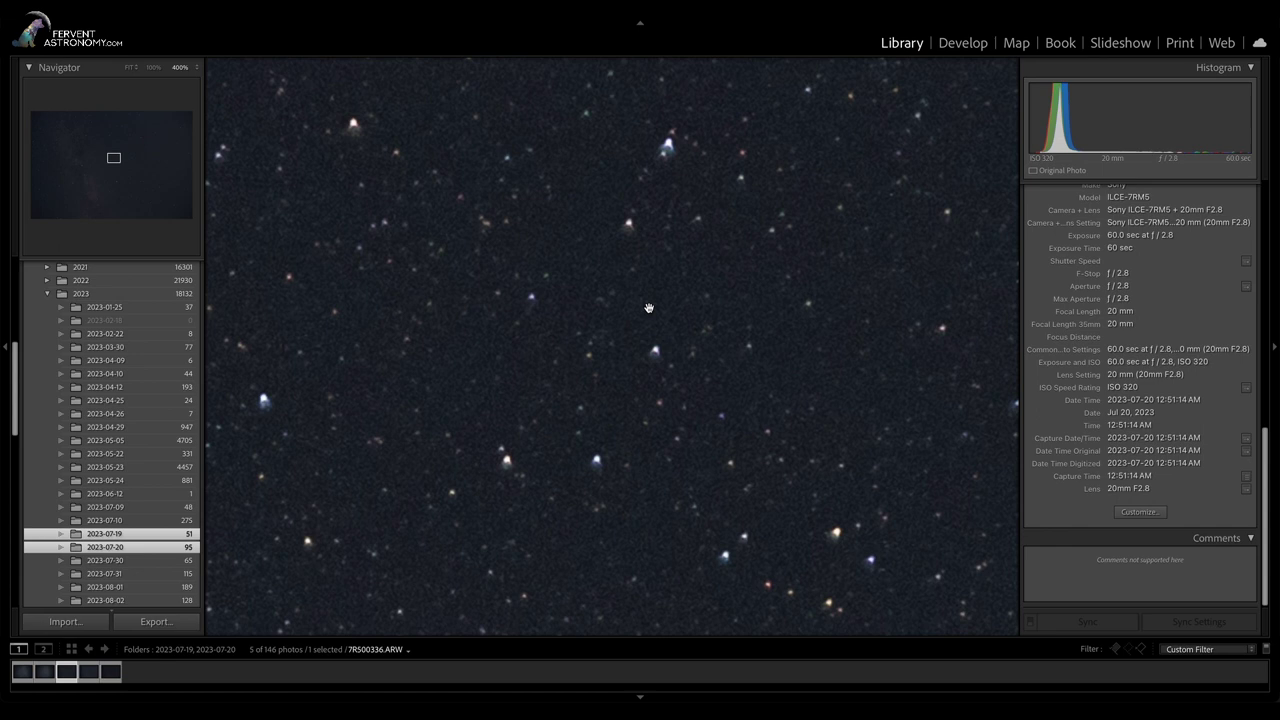
pyautogui.scroll(1, 648, 307)
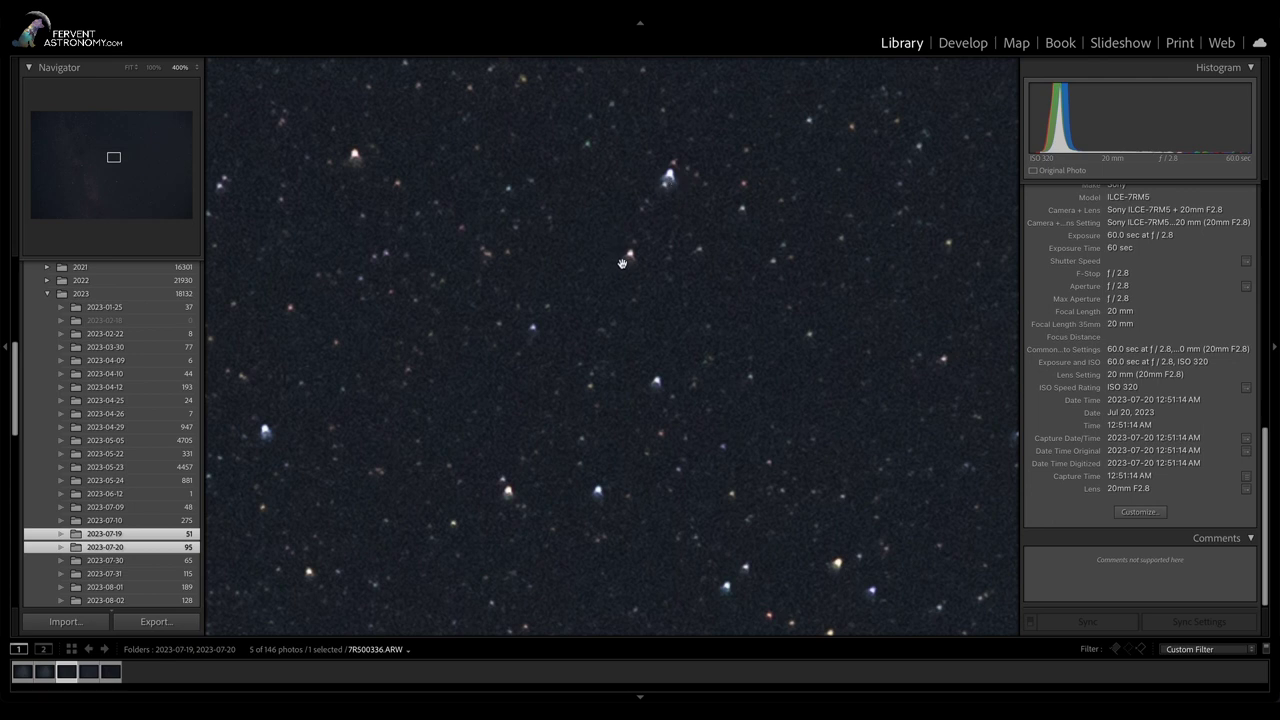
pyautogui.moveTo(589, 389); pyautogui.dragTo(696, 171)
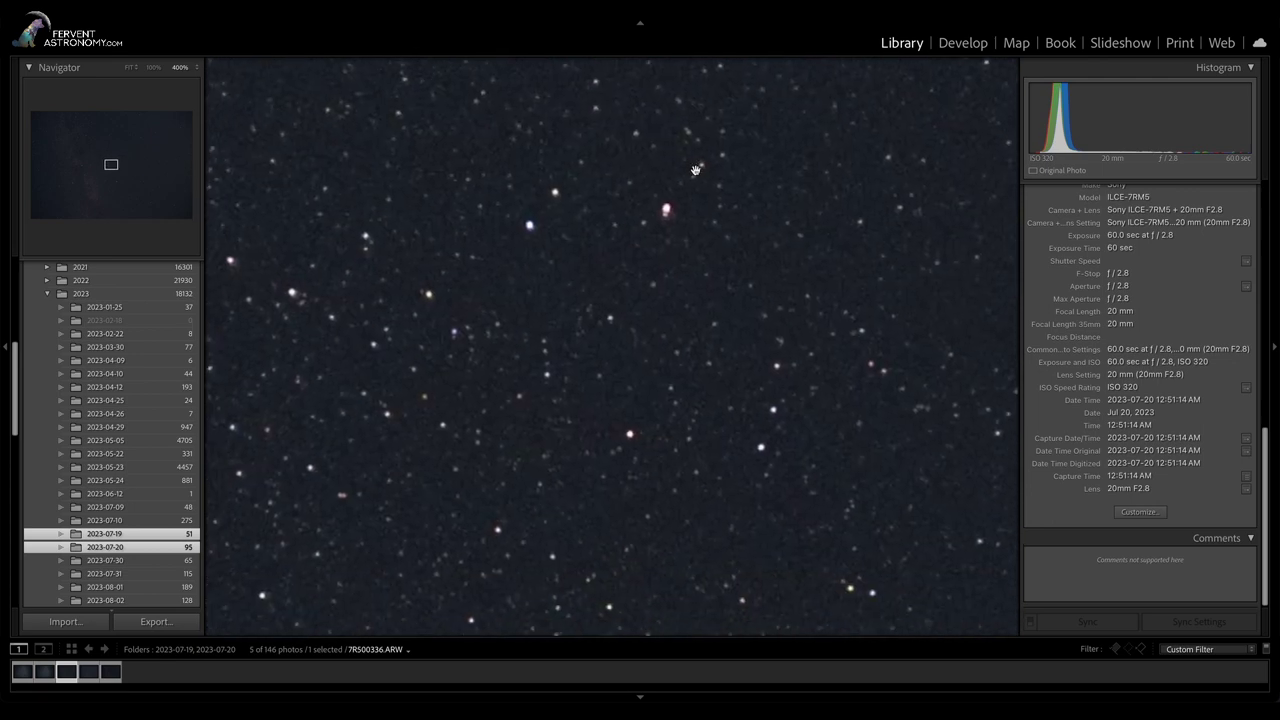
pyautogui.moveTo(656, 323); pyautogui.dragTo(655, 236)
pyautogui.moveTo(685, 389); pyautogui.dragTo(667, 267)
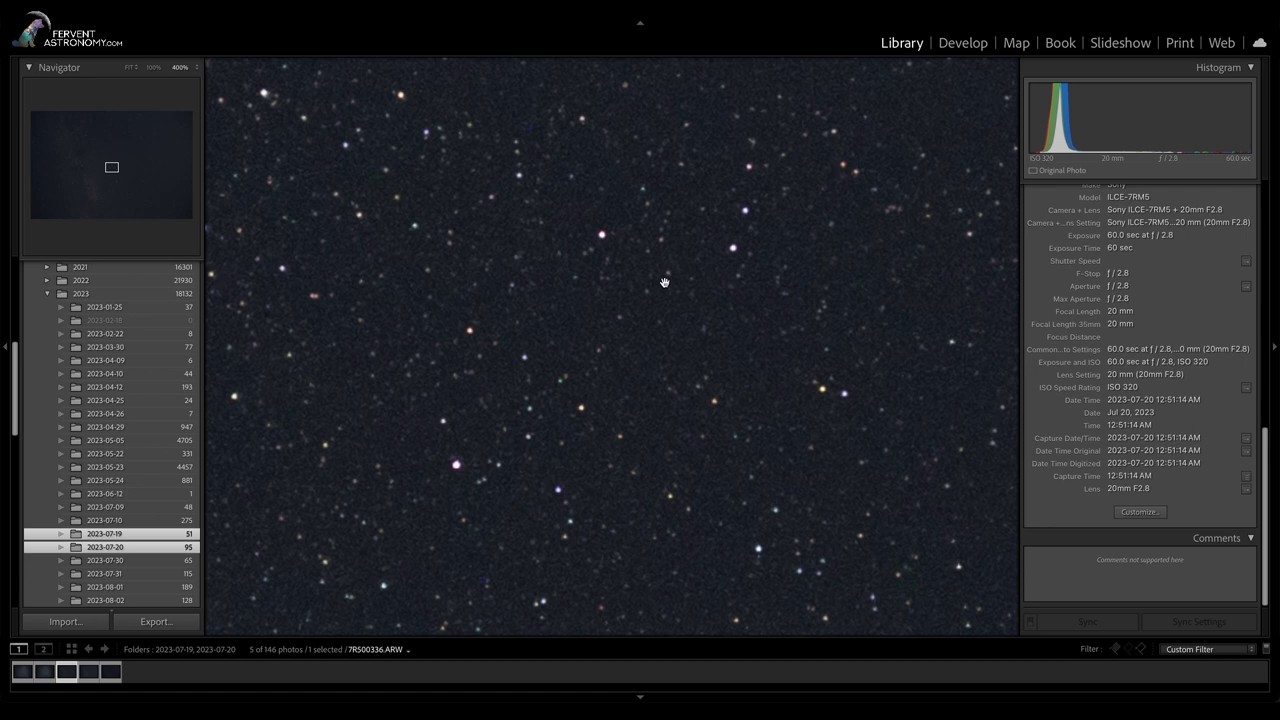
pyautogui.moveTo(424, 213); pyautogui.dragTo(701, 262)
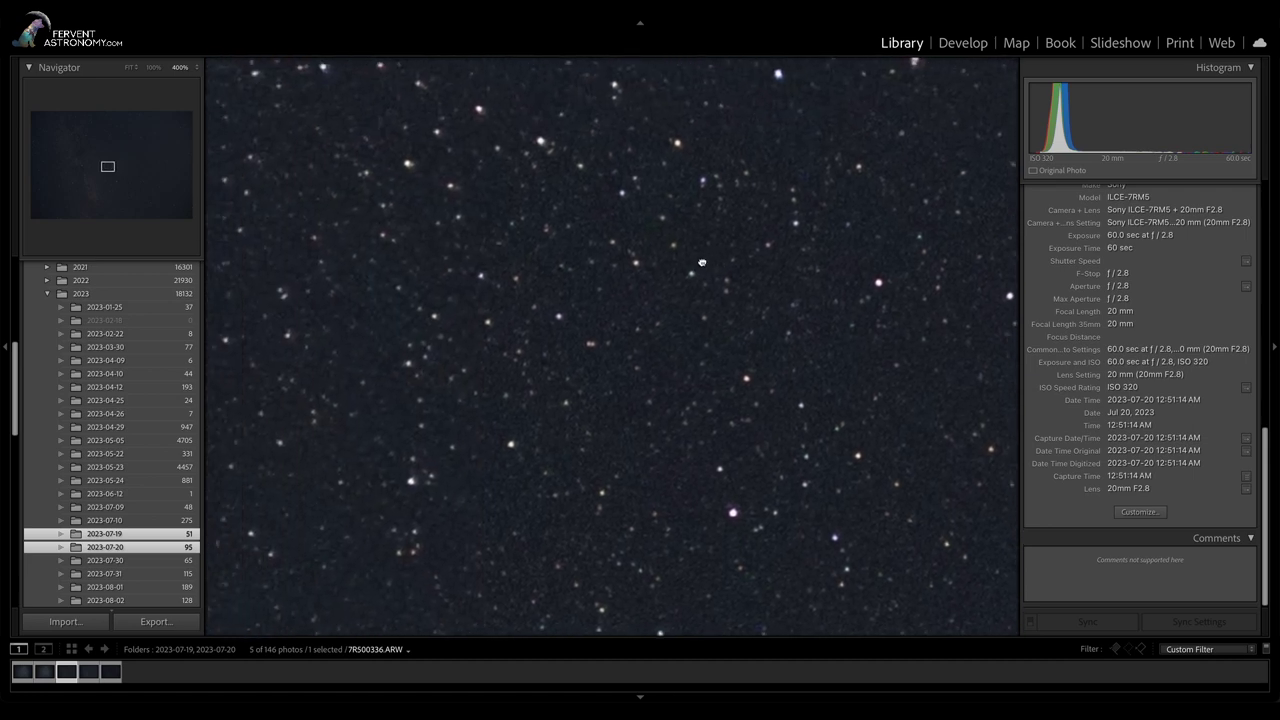
pyautogui.moveTo(495, 166); pyautogui.dragTo(497, 160)
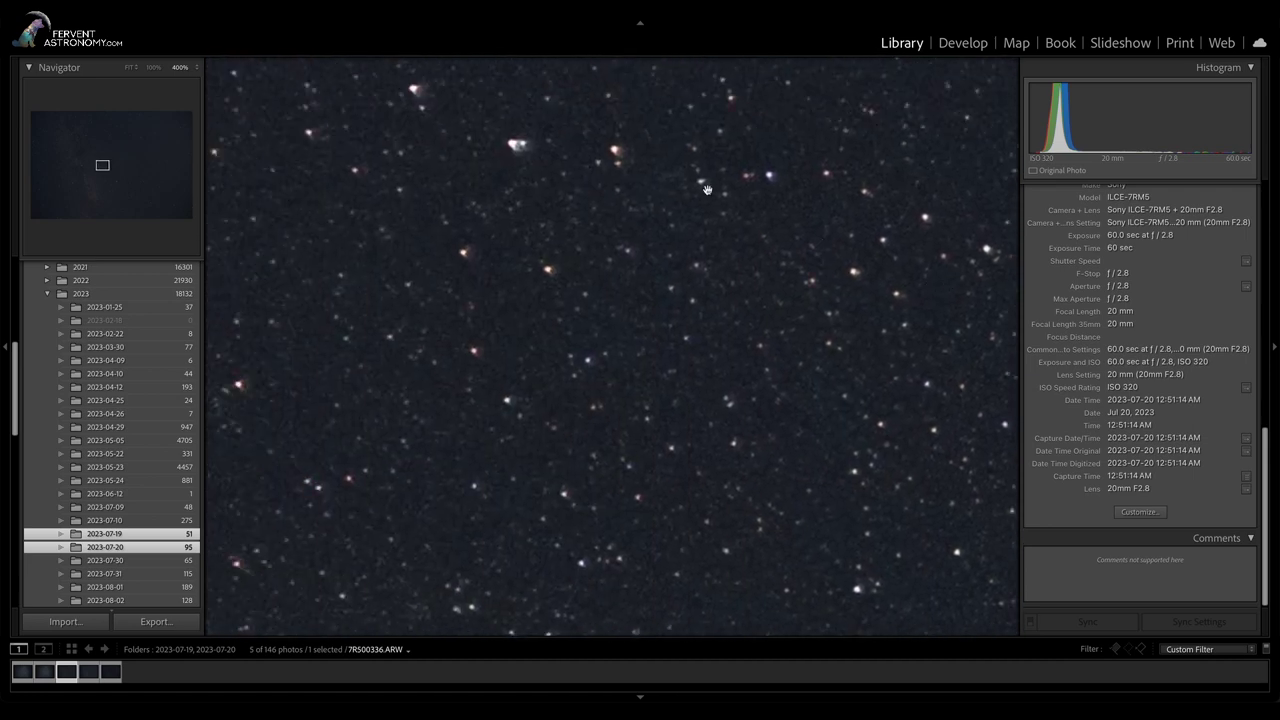
pyautogui.moveTo(409, 228); pyautogui.dragTo(386, 190)
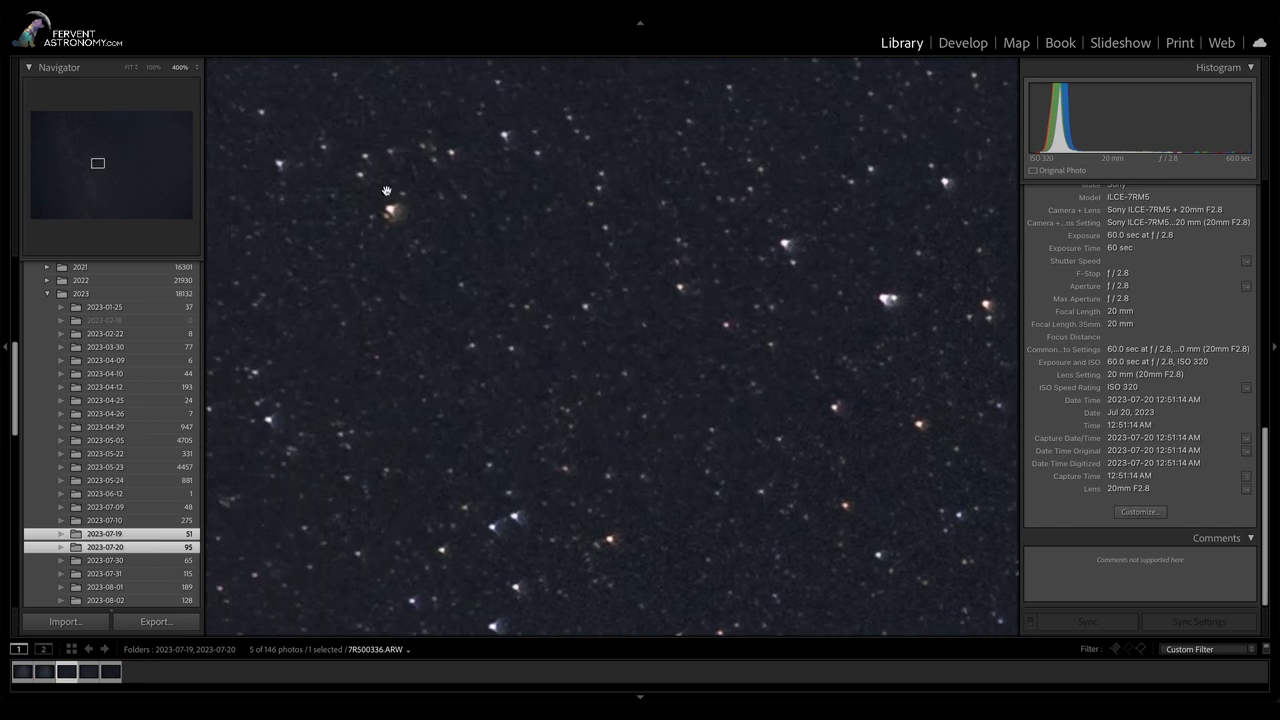
# - Keep moving the 400% close-up down and right to check more stars for smearing and fringing
pyautogui.scroll(-10, 404, 219)
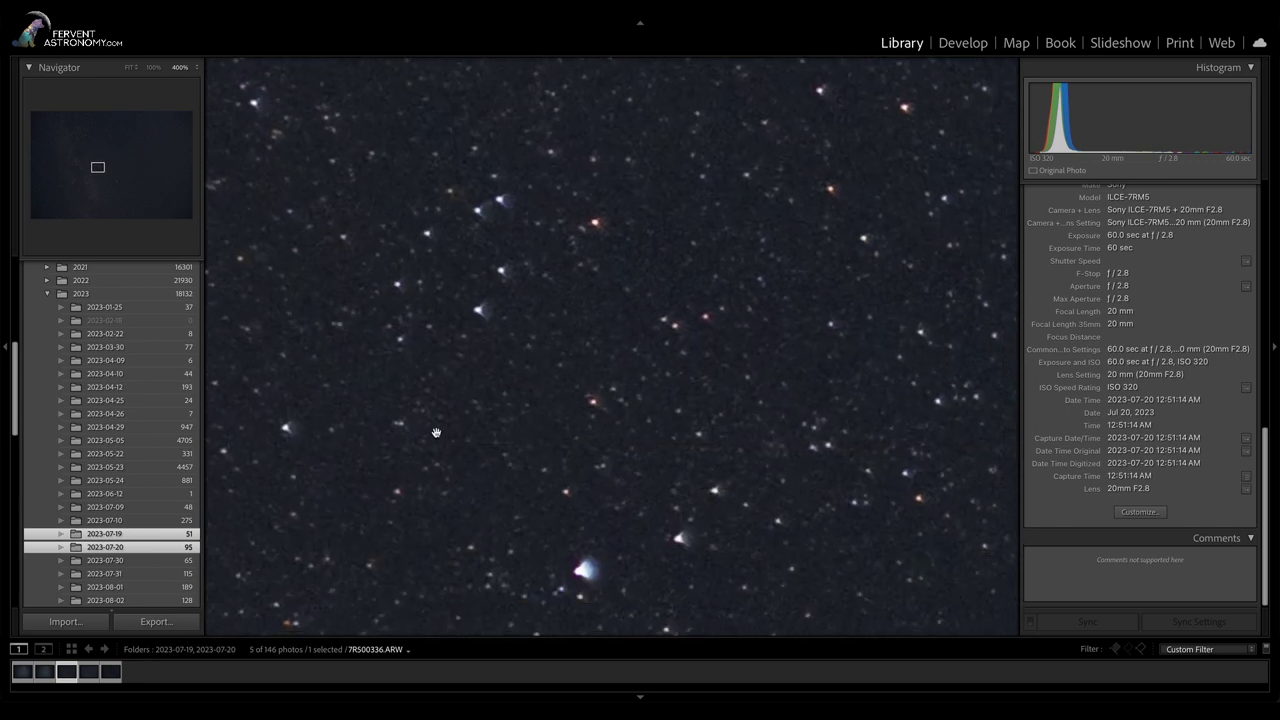
pyautogui.scroll(-10, 465, 389)
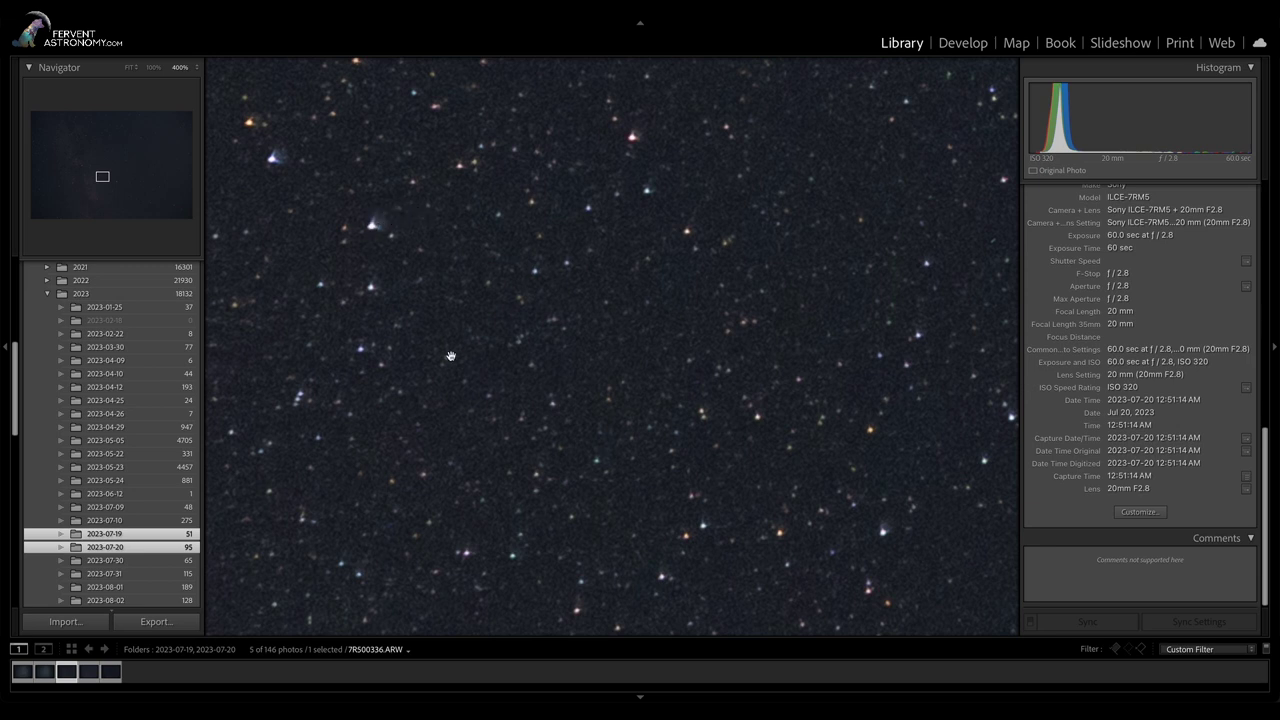
pyautogui.scroll(-5, 533, 386)
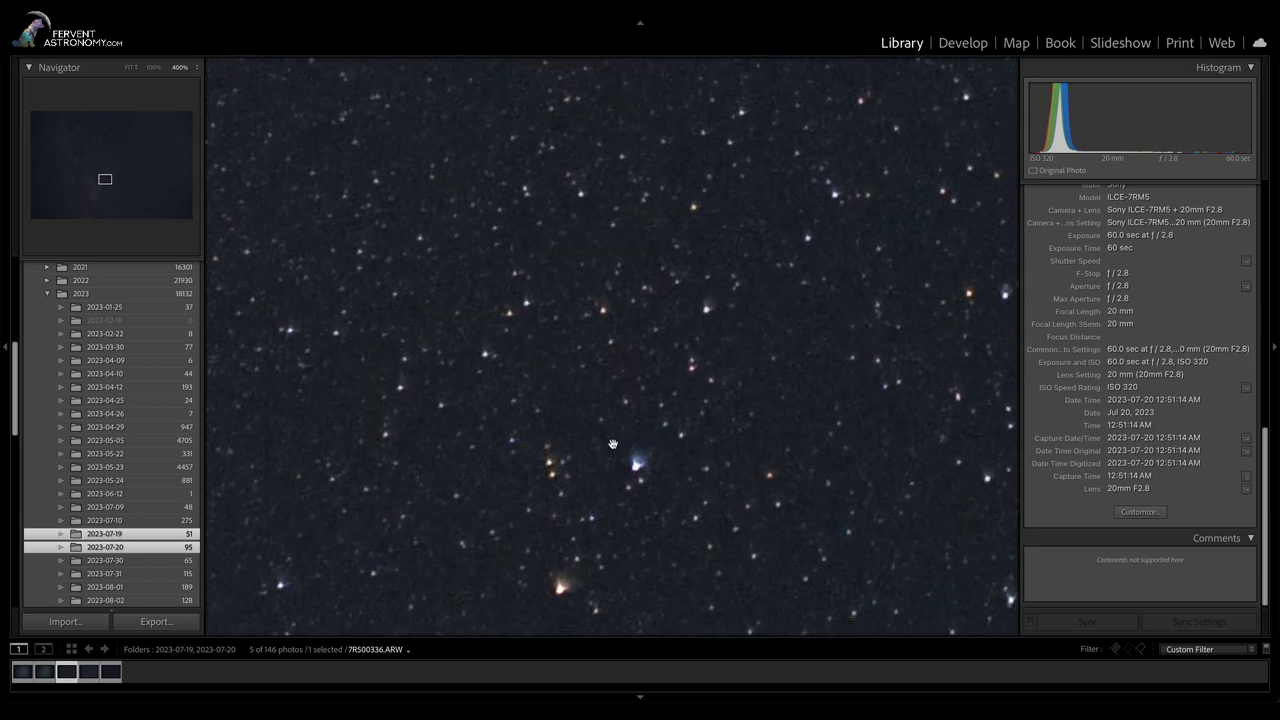
pyautogui.scroll(3, 613, 443)
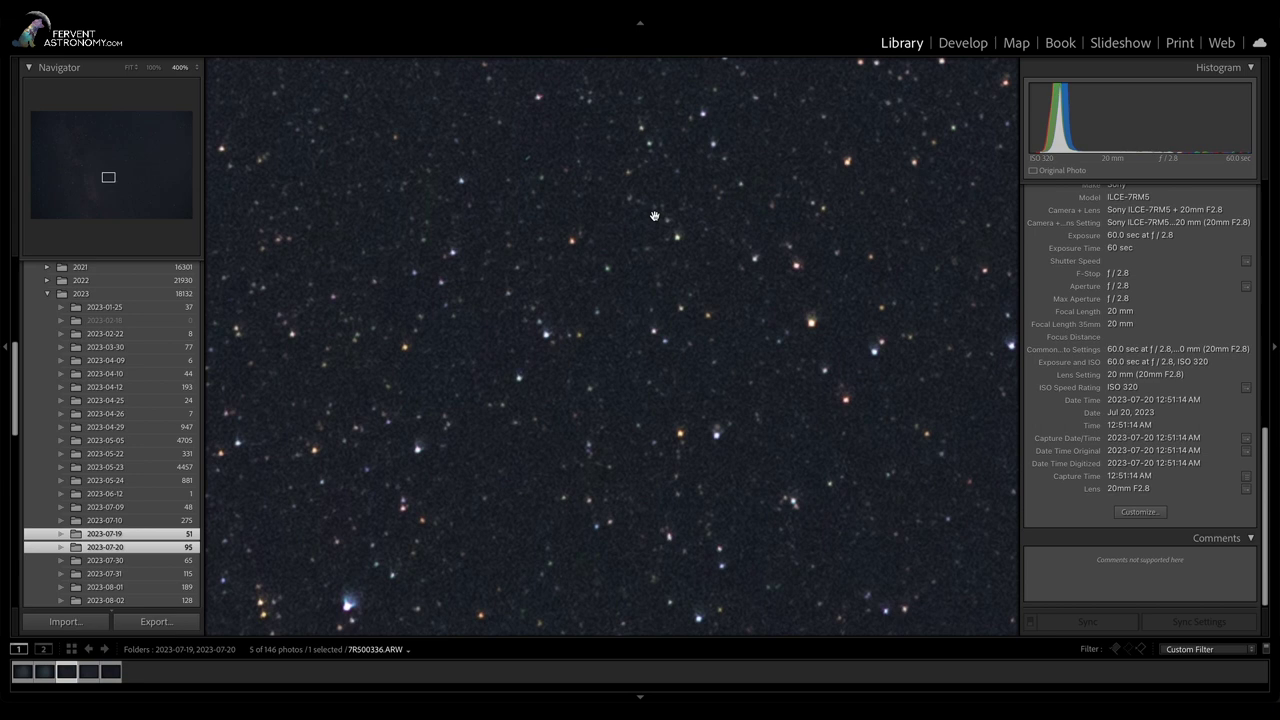
pyautogui.scroll(-4, 654, 216)
pyautogui.hscroll(3, 654, 216)
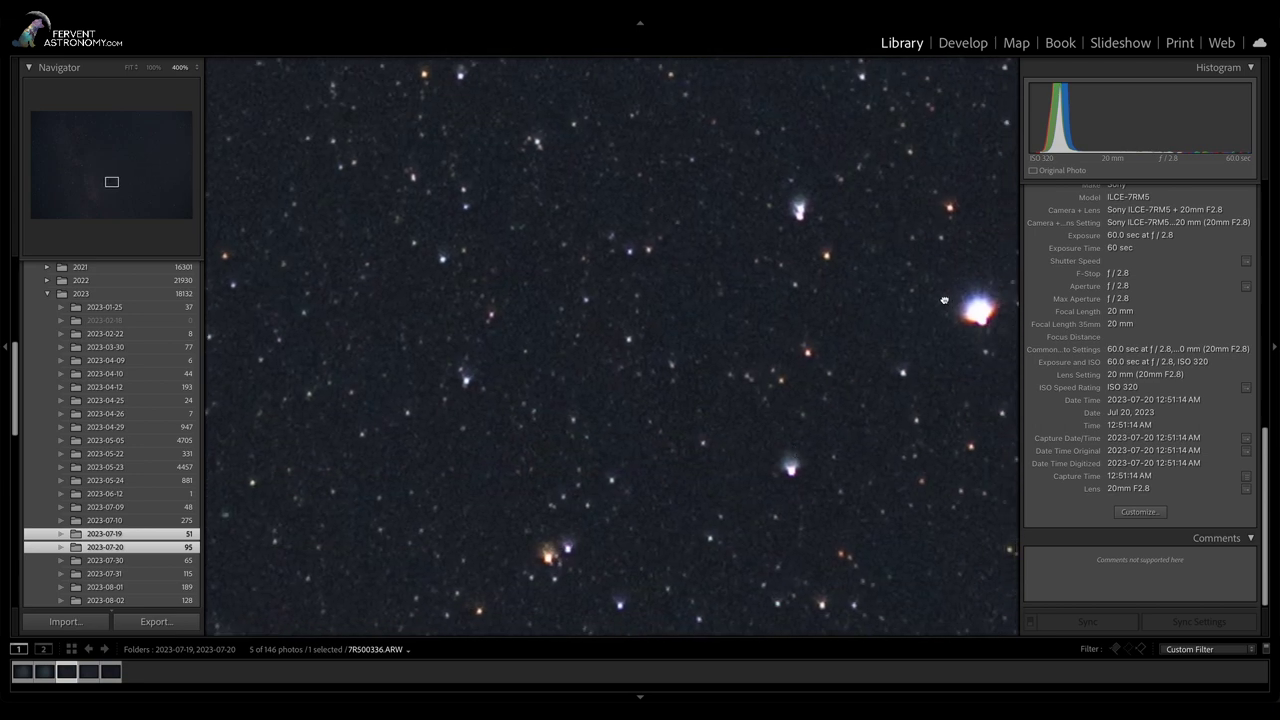
pyautogui.hscroll(3, 944, 300)
pyautogui.scroll(-1, 944, 300)
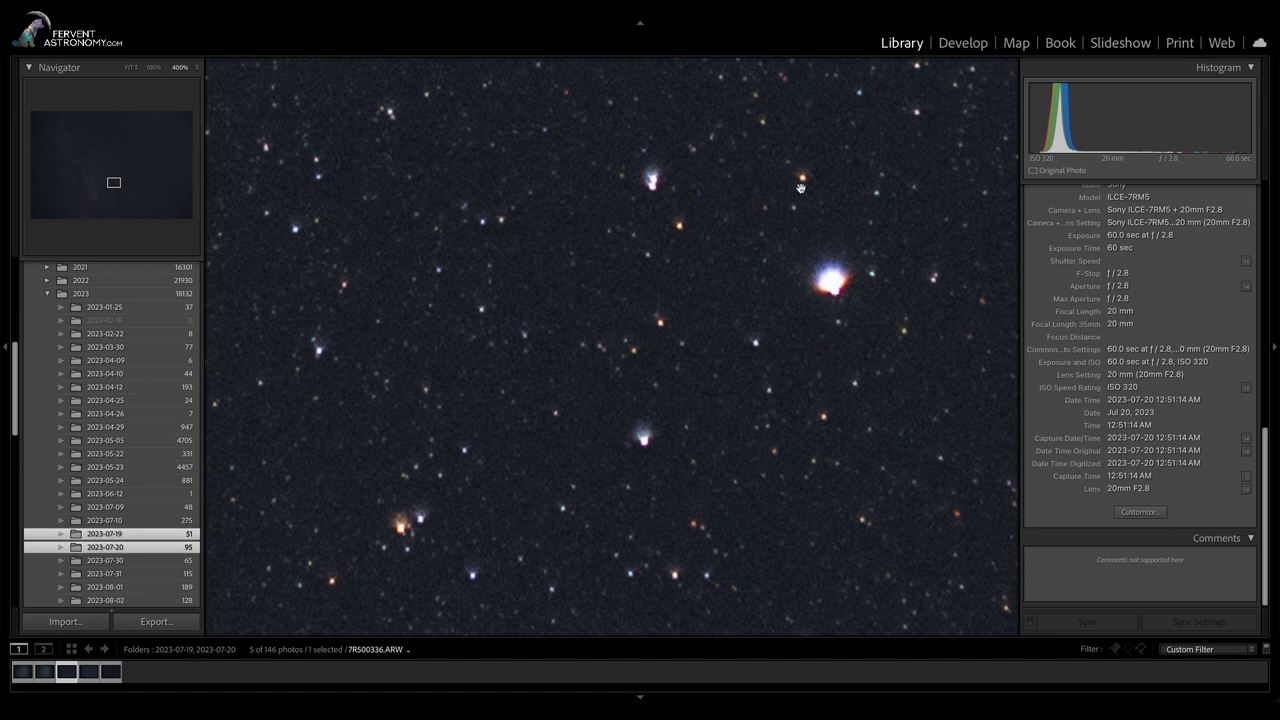
pyautogui.click(846, 285)
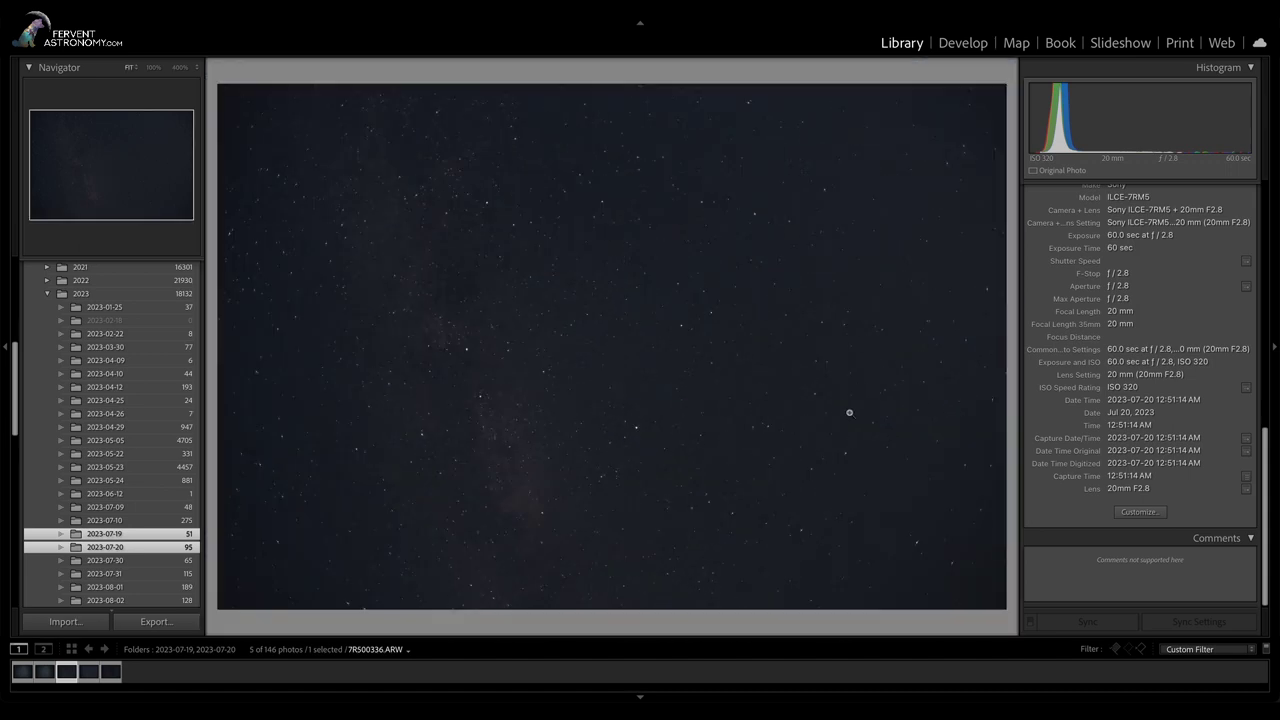
pyautogui.click(851, 296)
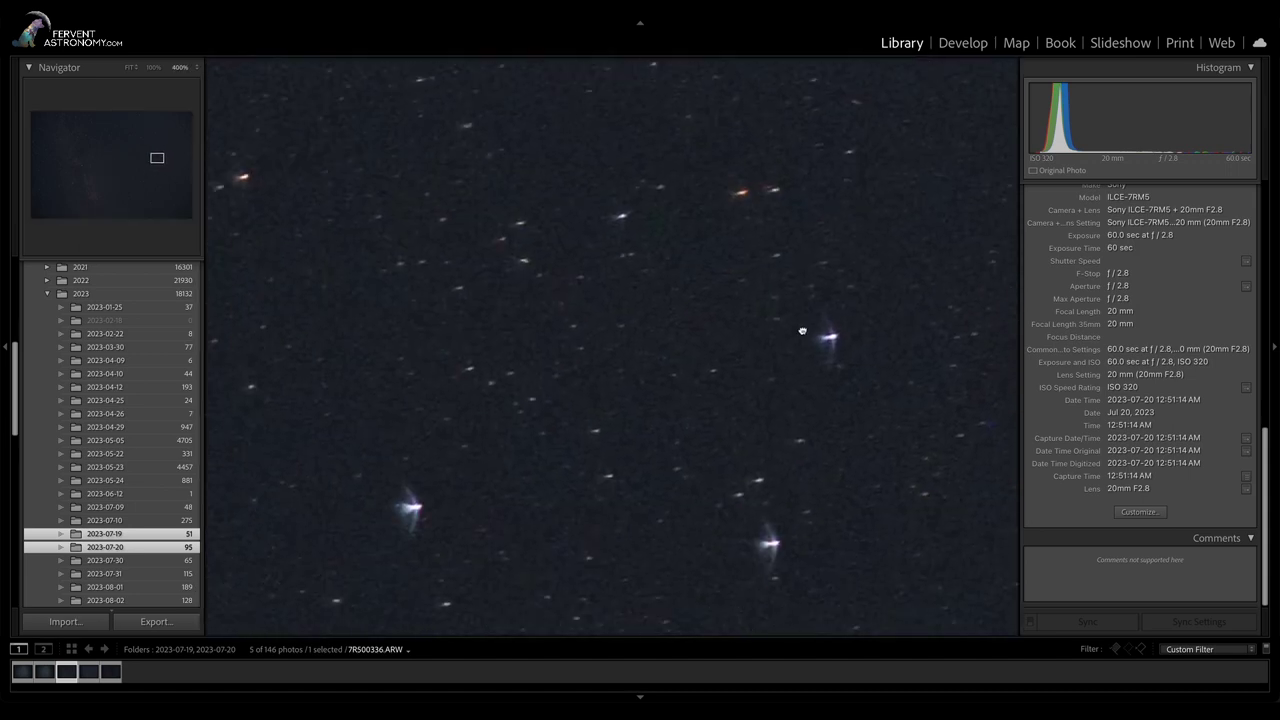
pyautogui.moveTo(826, 346); pyautogui.dragTo(875, 242)
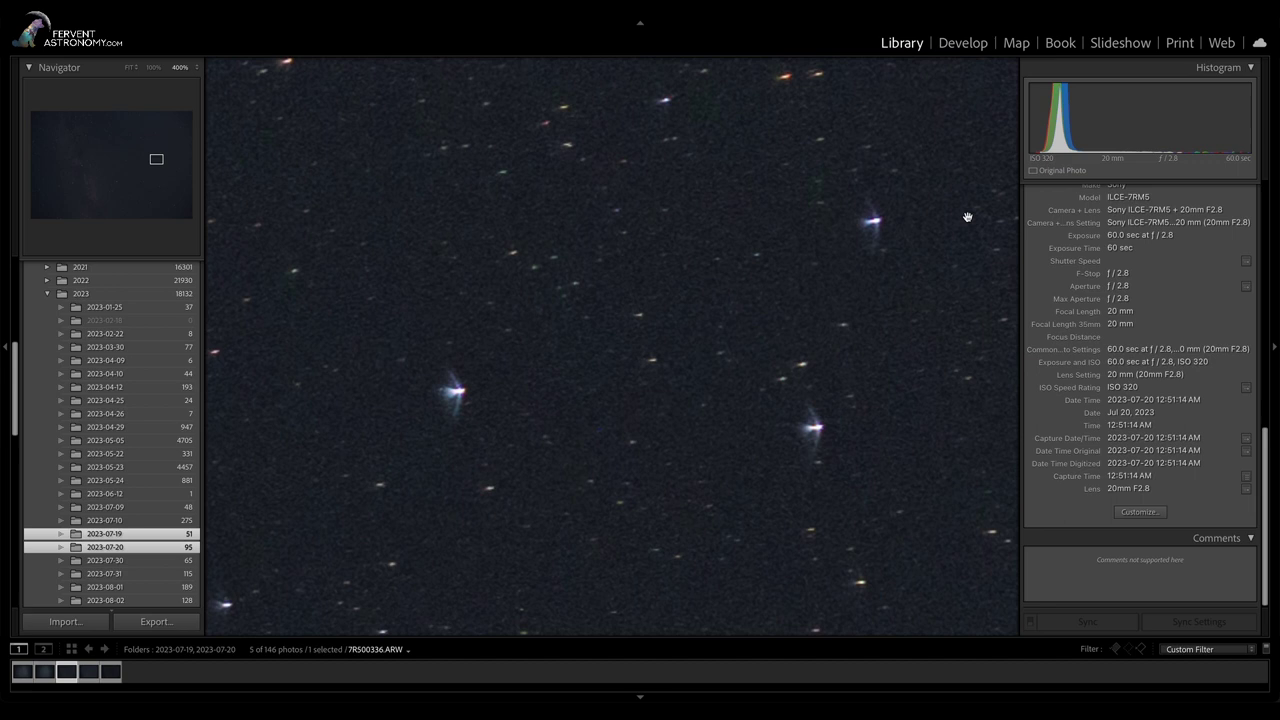
pyautogui.moveTo(617, 418); pyautogui.dragTo(669, 251)
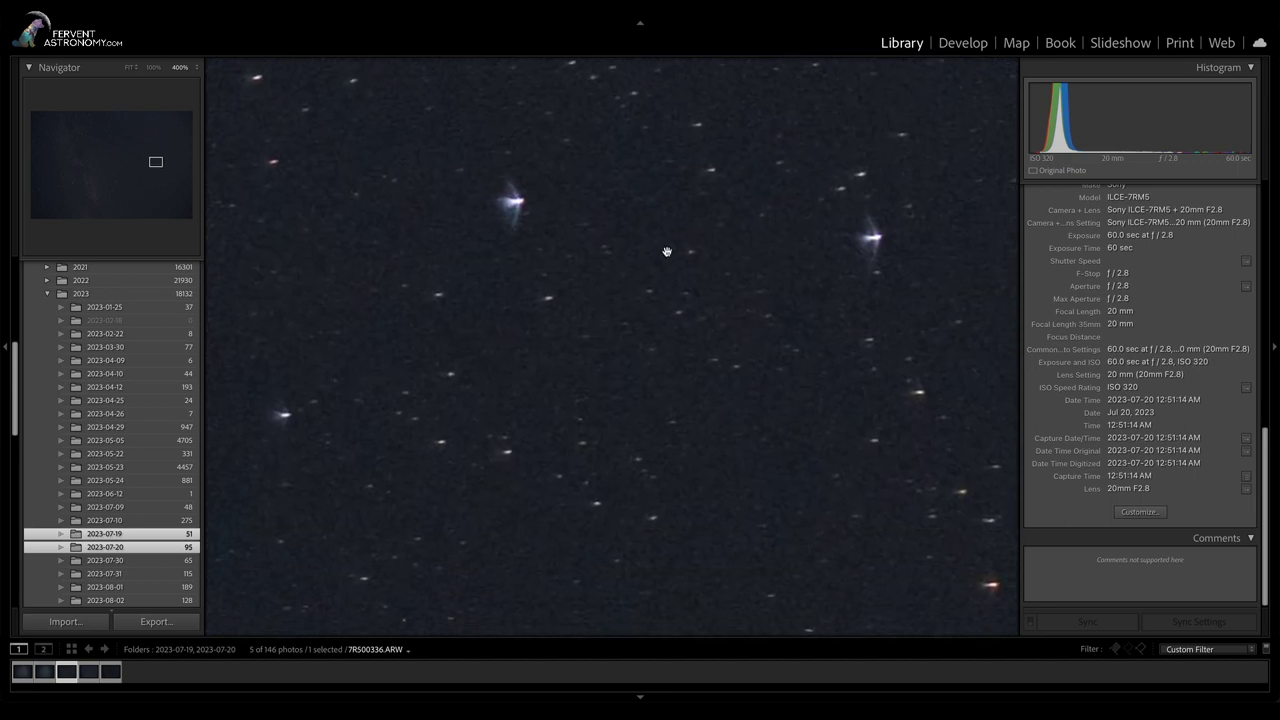
pyautogui.click(862, 230)
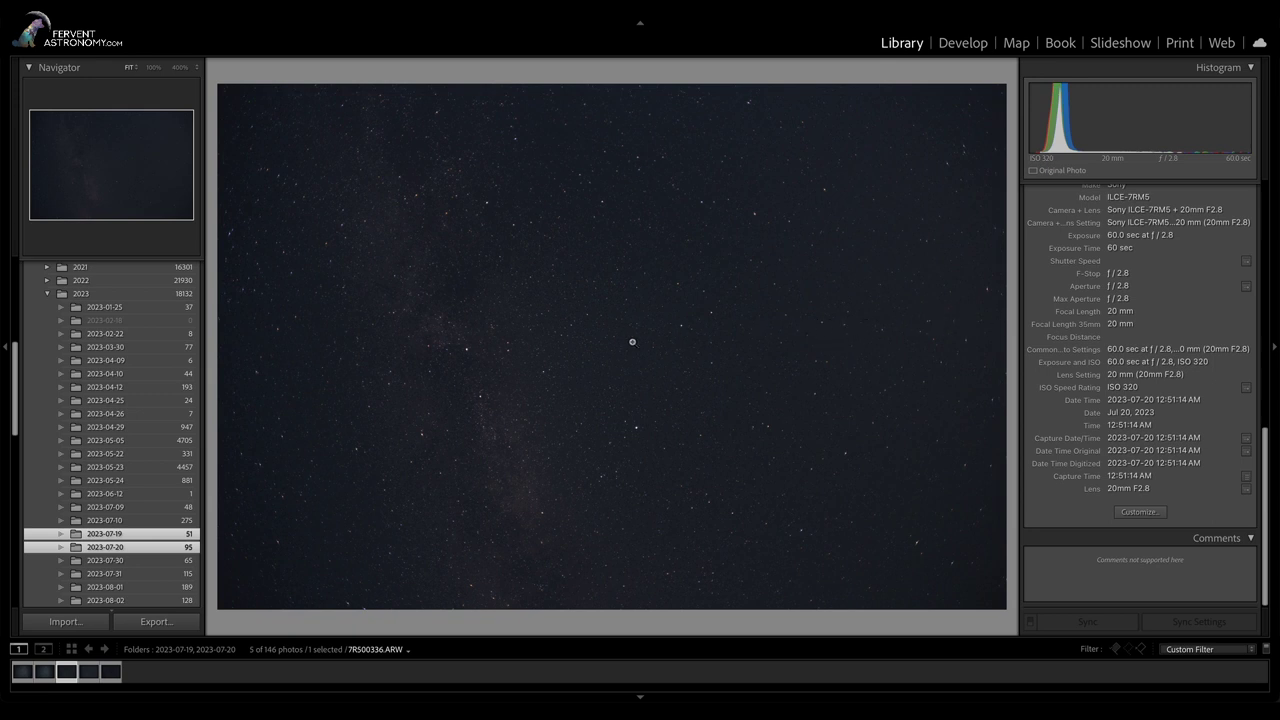
pyautogui.moveTo(778, 324); pyautogui.dragTo(744, 270)
pyautogui.moveTo(754, 135); pyautogui.dragTo(590, 176)
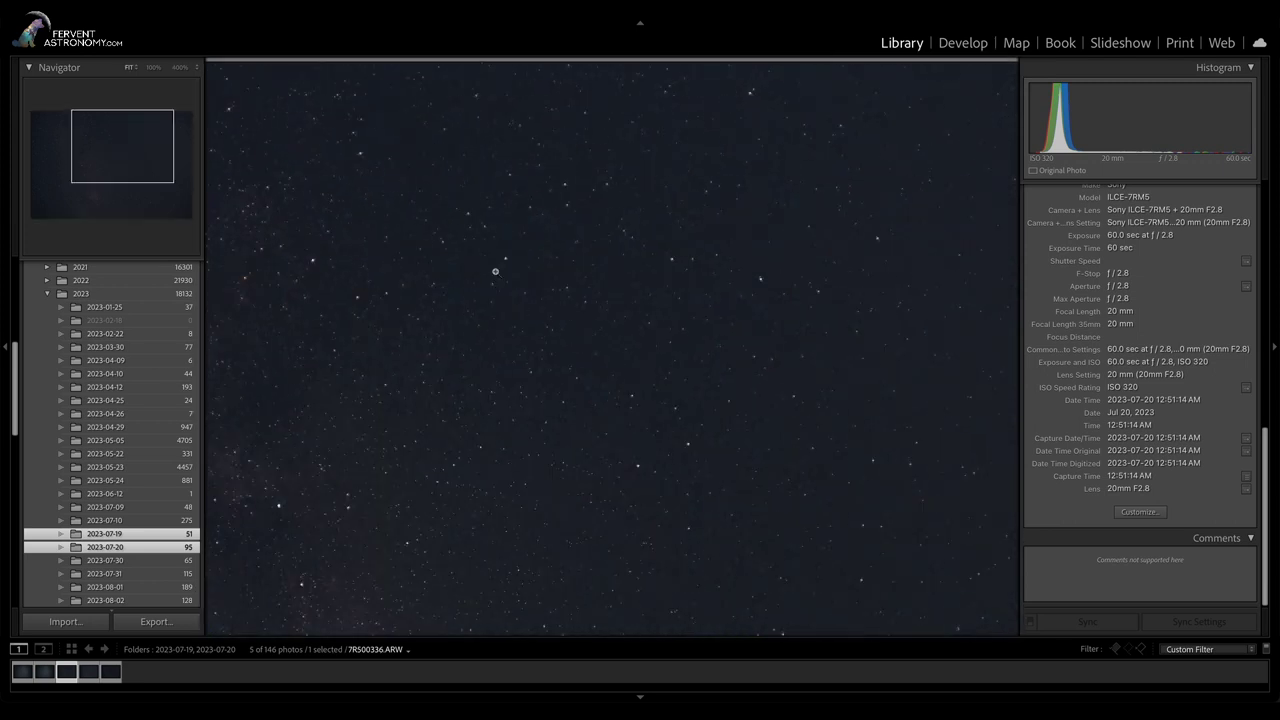
pyautogui.moveTo(580, 128); pyautogui.dragTo(595, 420)
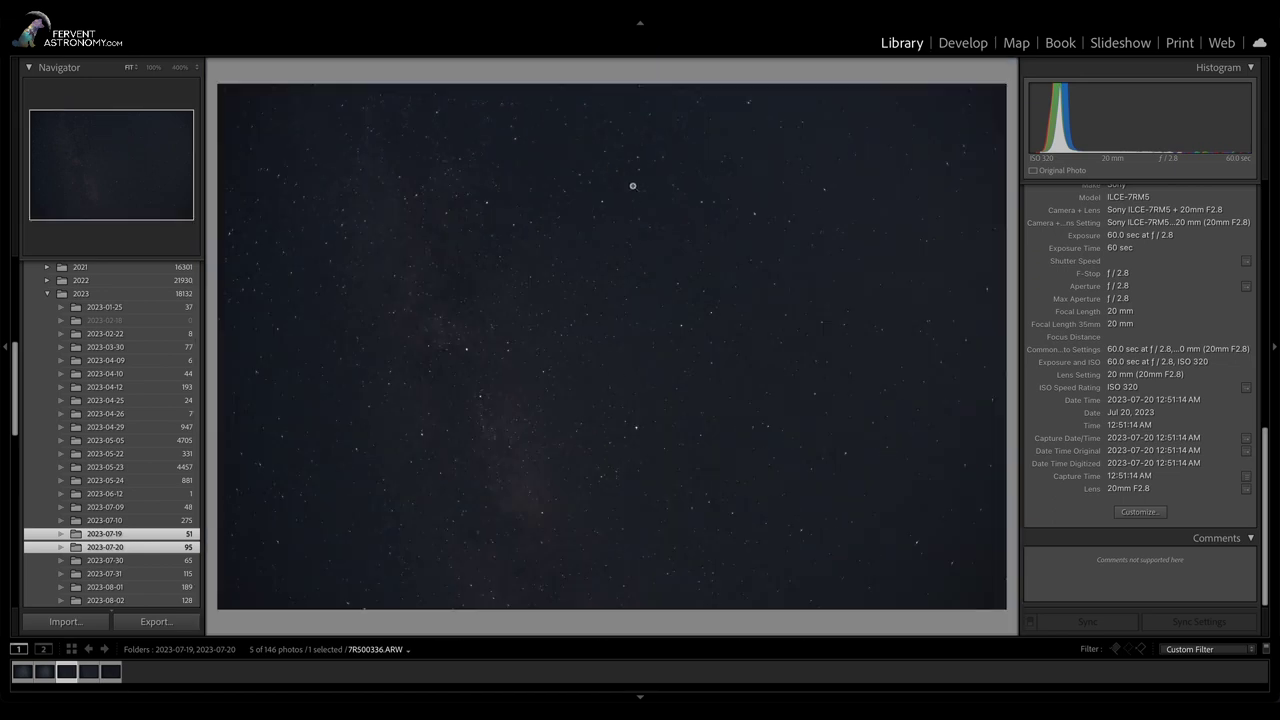
pyautogui.moveTo(615, 234); pyautogui.dragTo(275, 289)
pyautogui.click(292, 188)
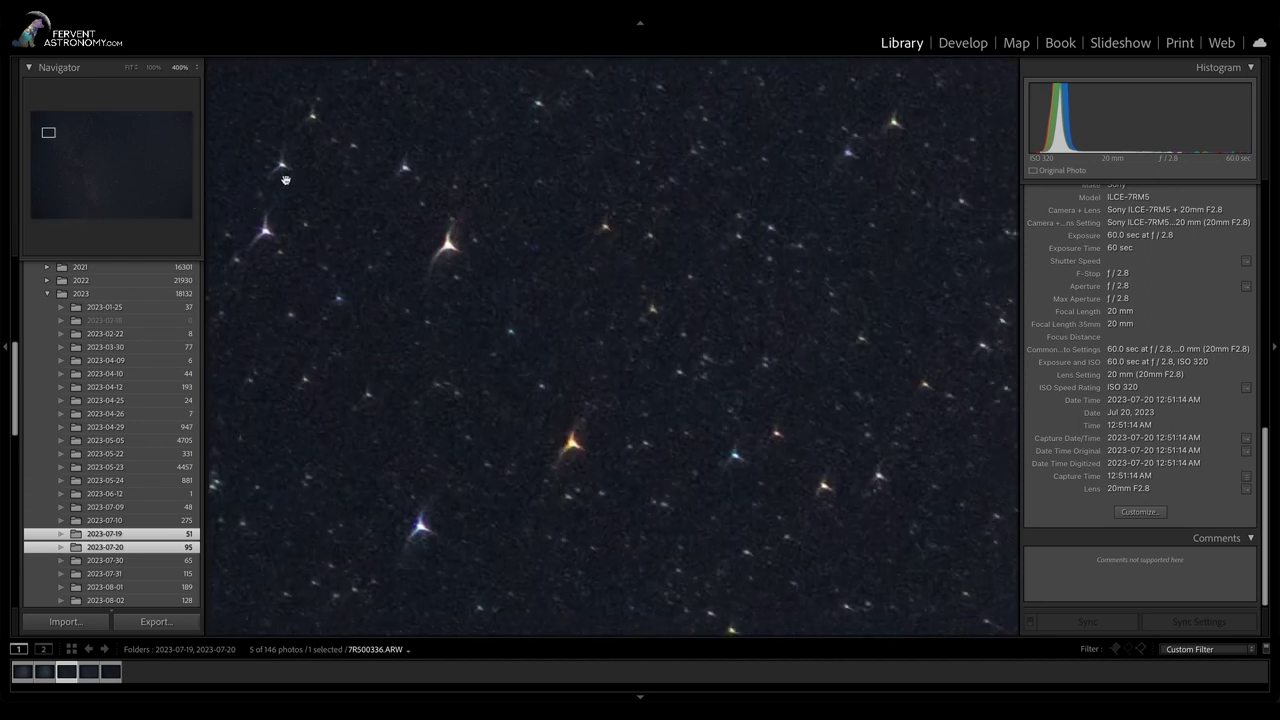
pyautogui.moveTo(400, 200); pyautogui.dragTo(632, 262)
pyautogui.moveTo(518, 163); pyautogui.dragTo(571, 253)
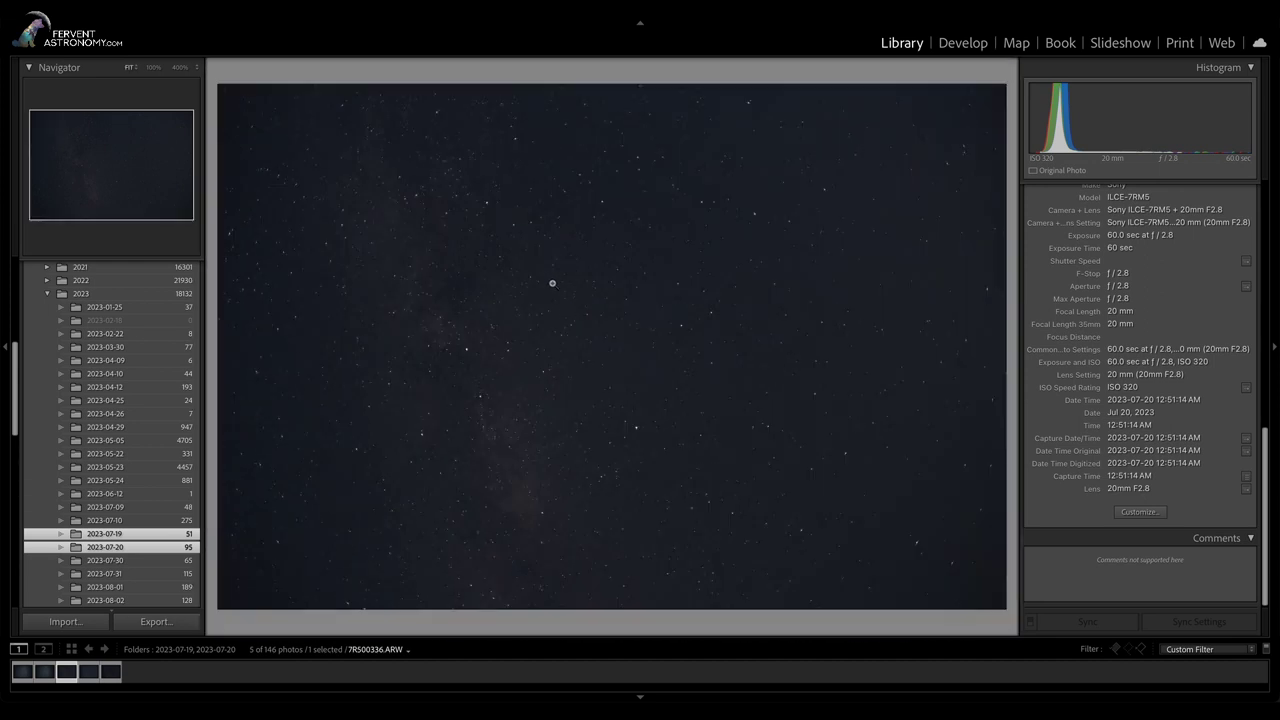
pyautogui.click(609, 335)
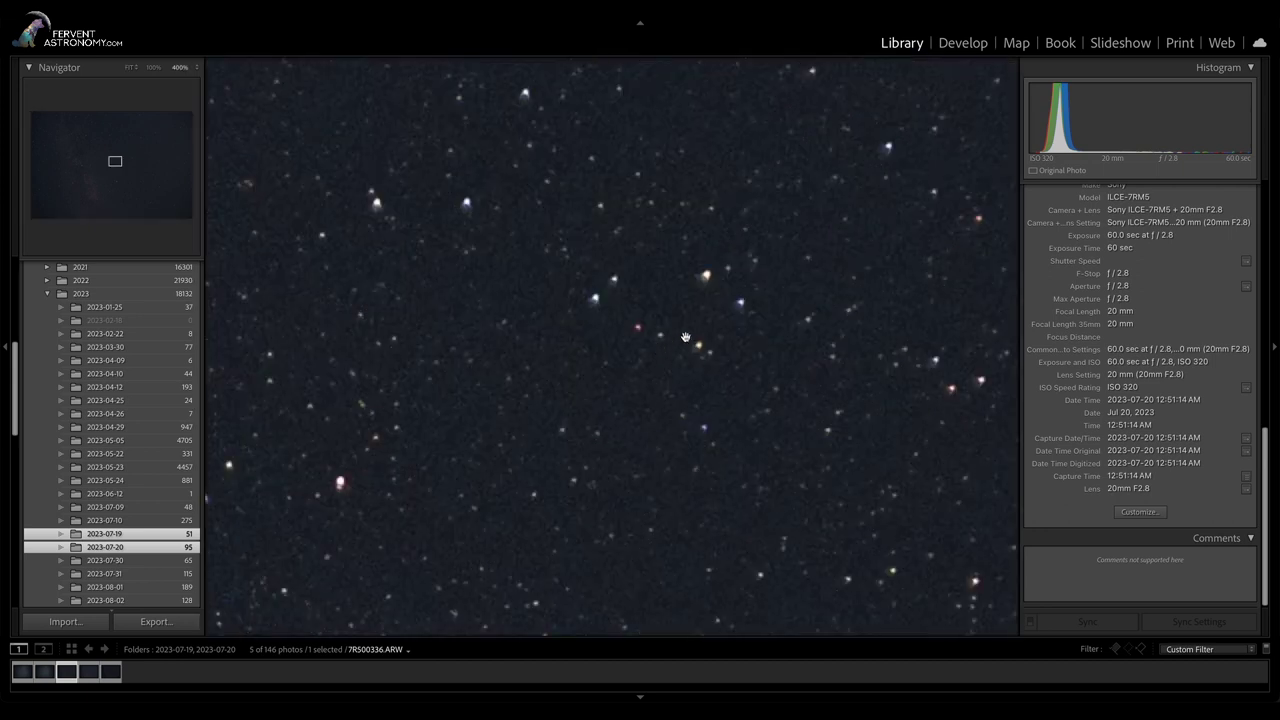
pyautogui.press('Right')
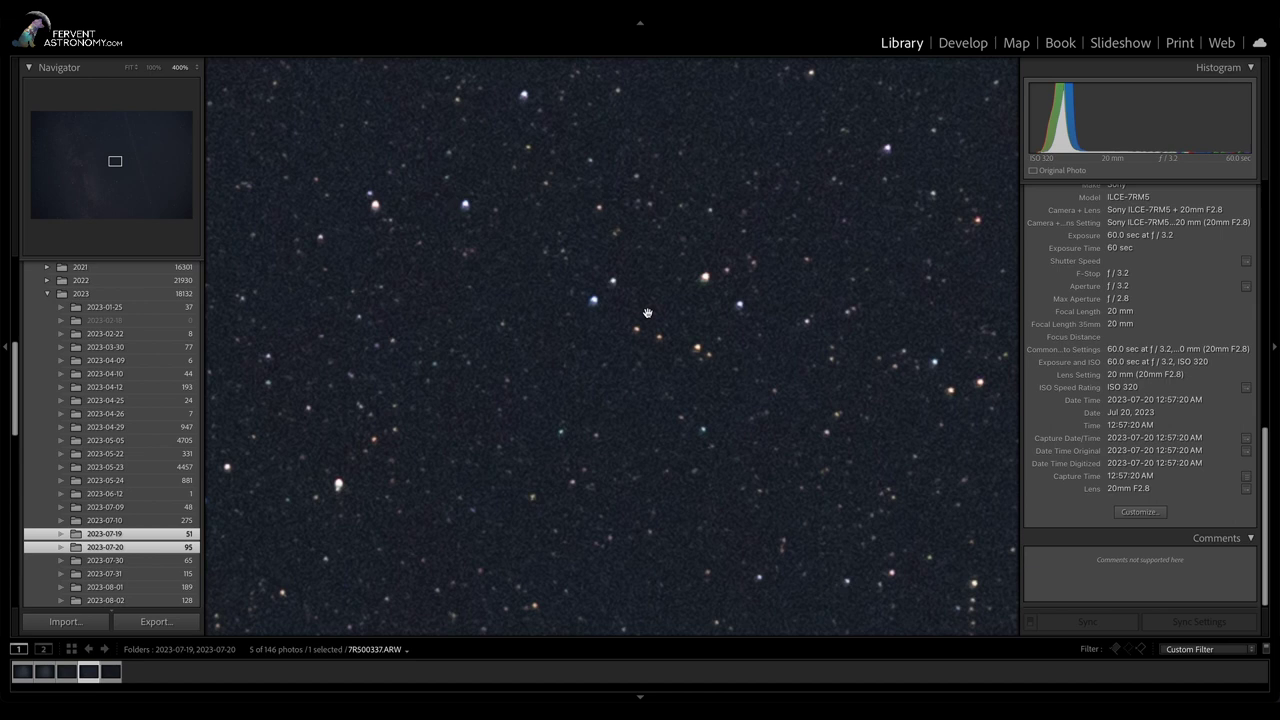
pyautogui.press('Right')
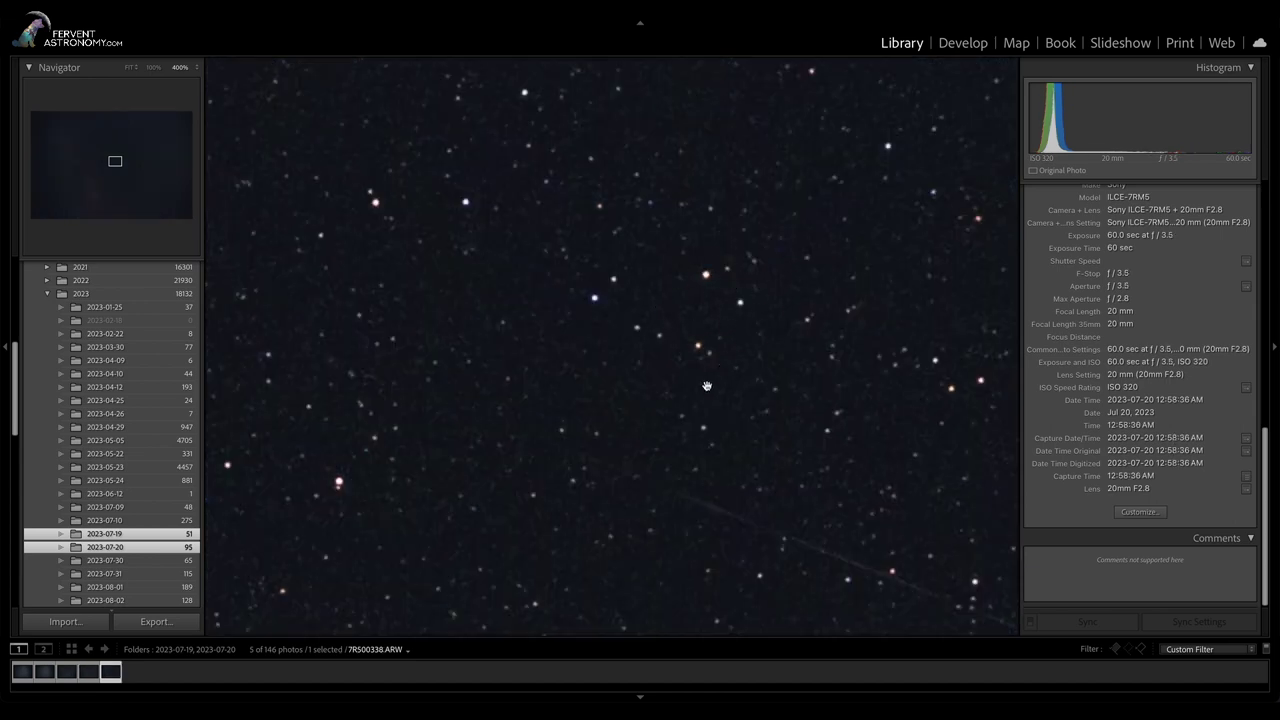
pyautogui.click(638, 444)
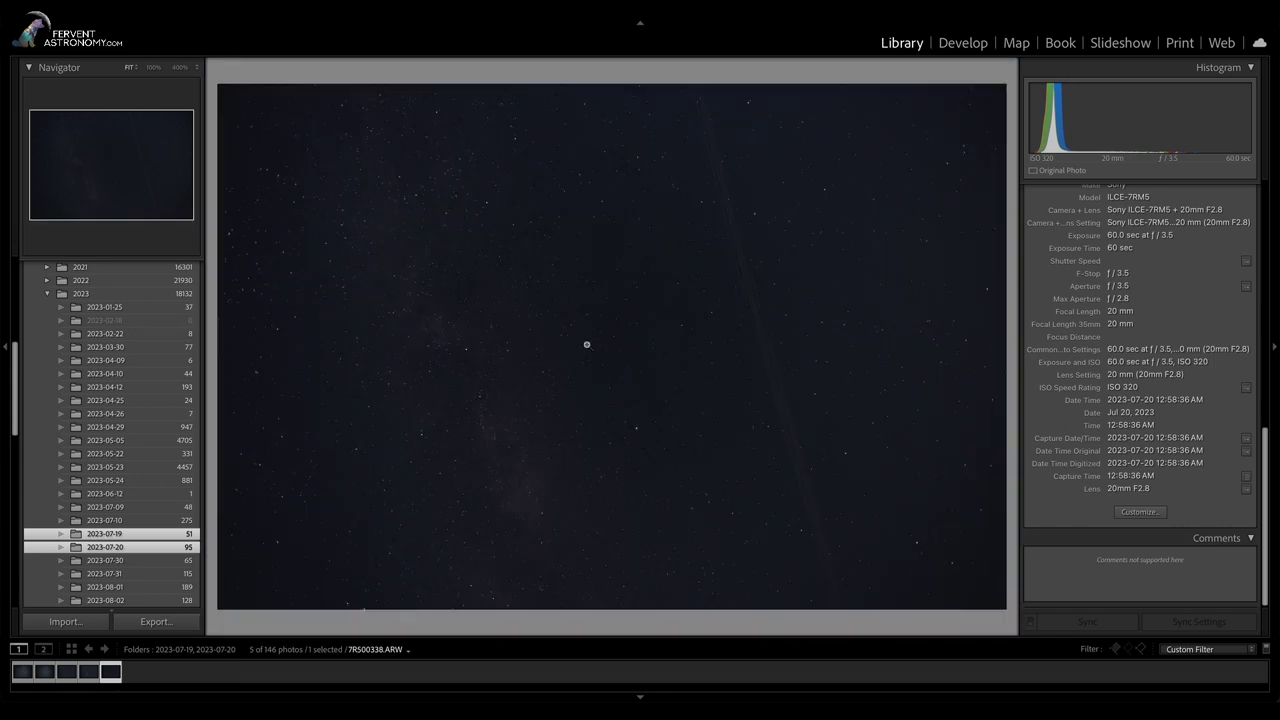
pyautogui.click(475, 259)
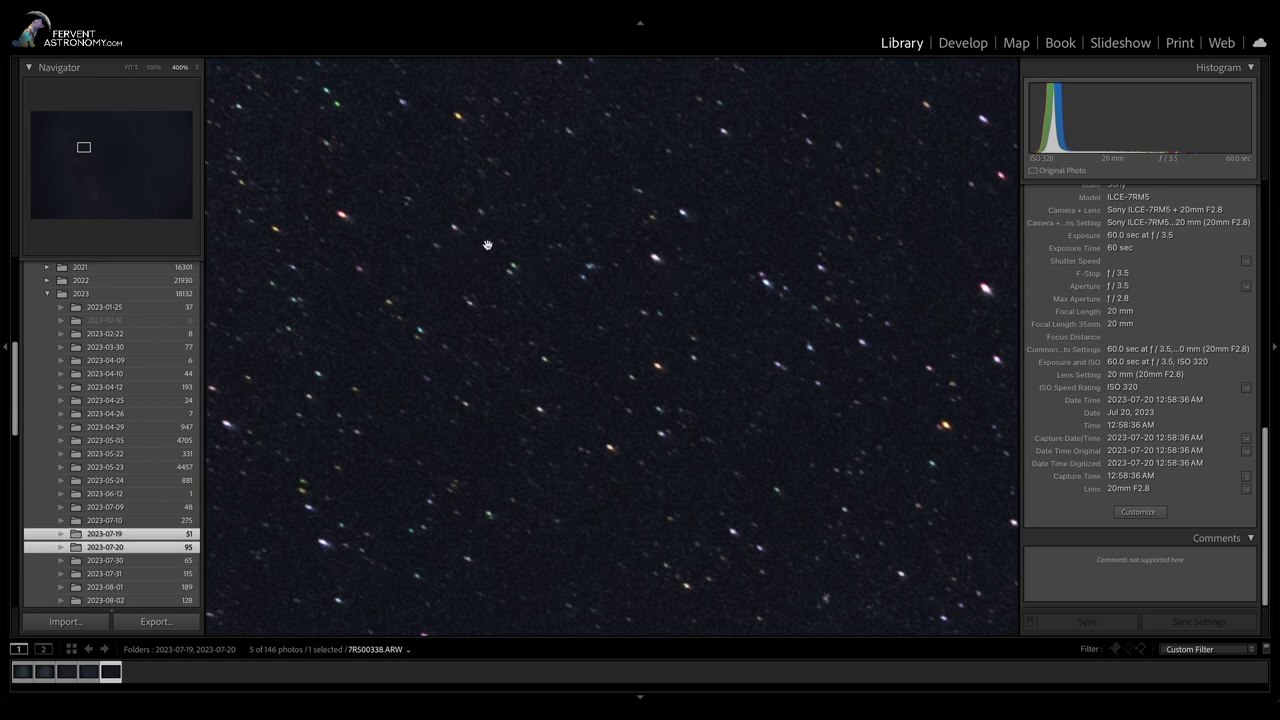
pyautogui.press('Left')
pyautogui.press('Right')
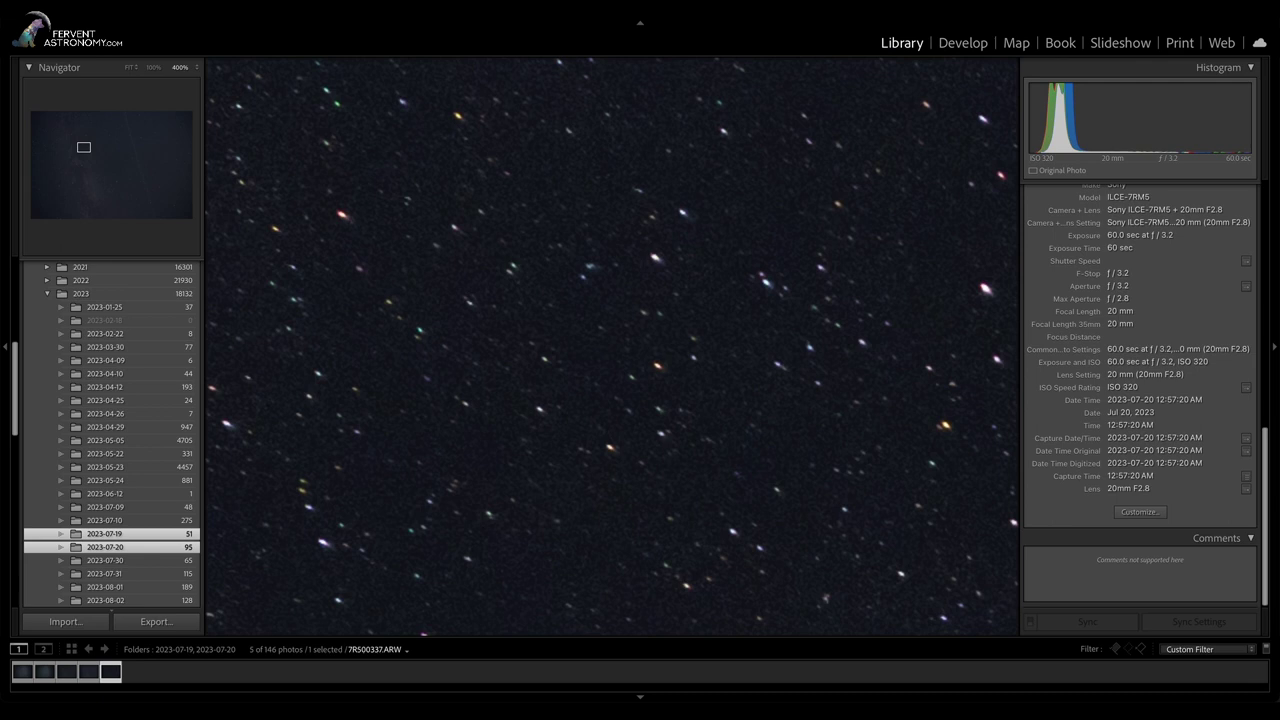
pyautogui.press('Left')
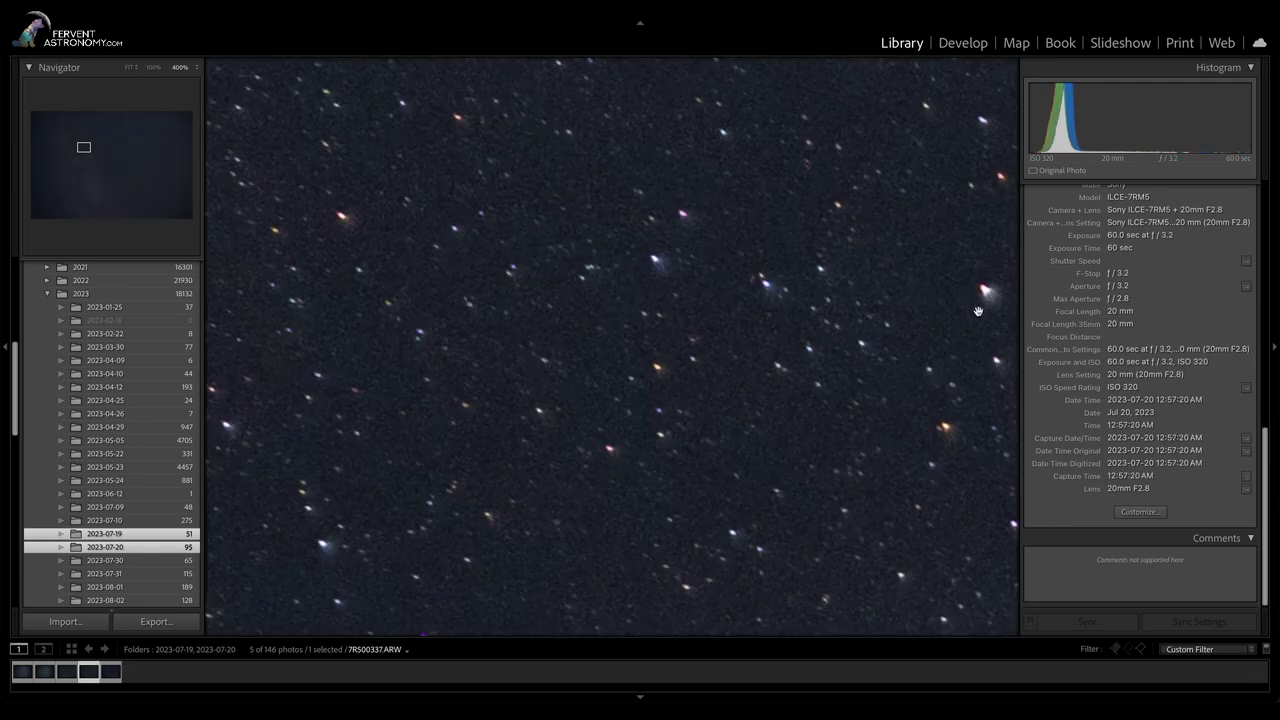
pyautogui.press('Left')
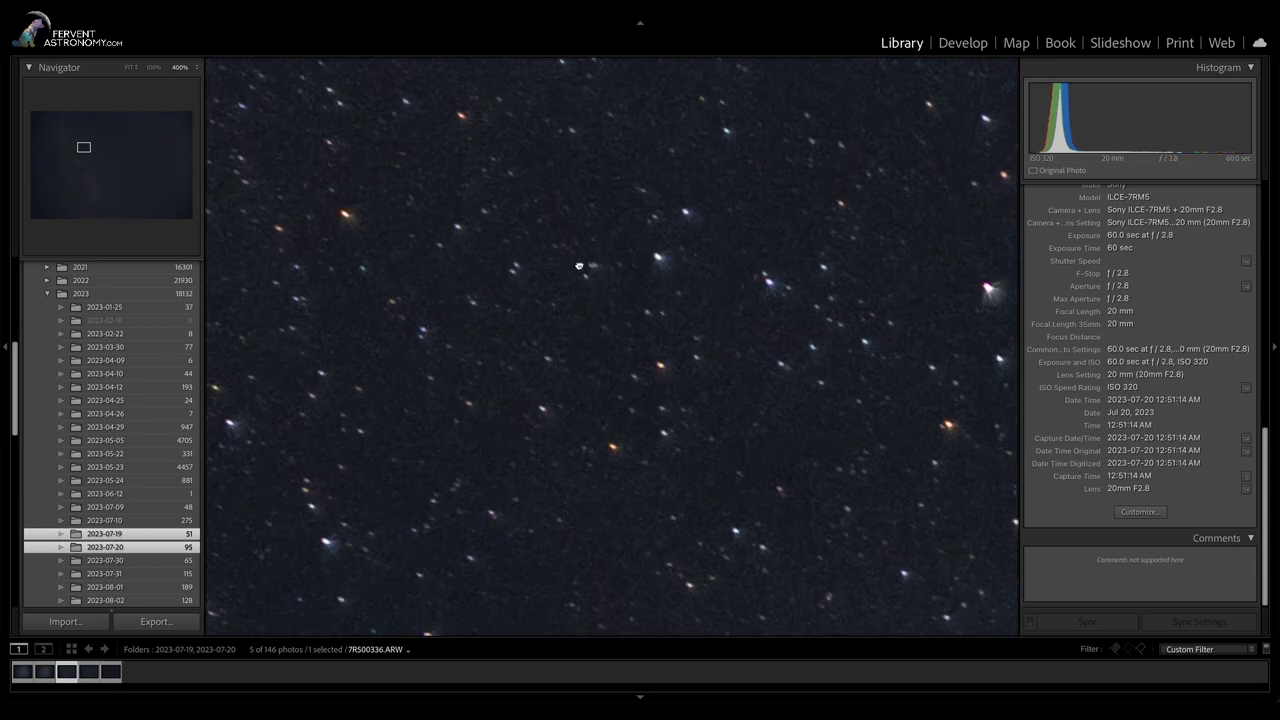
pyautogui.click(579, 265)
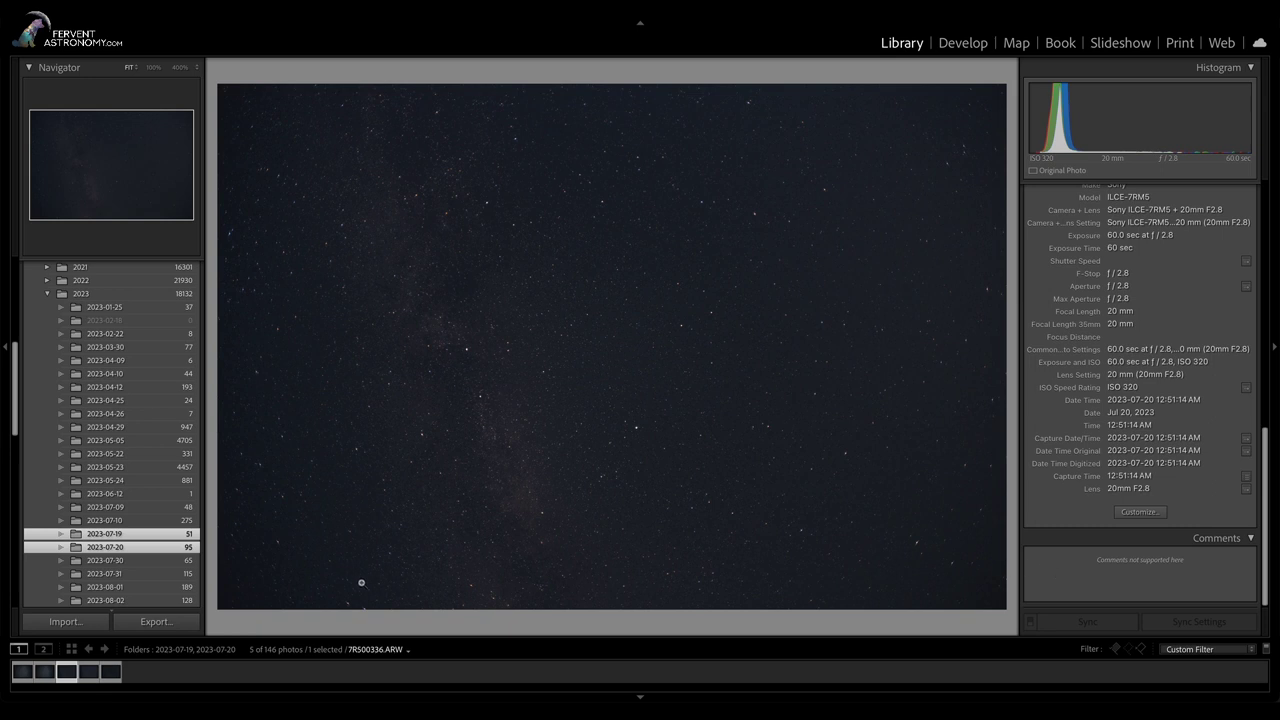
# - Compare top-left corner stars at 400% in the f/2.8, f/3.2 and f/3.5 frames, then fit 7R500338.ARW
pyautogui.click(256, 115)
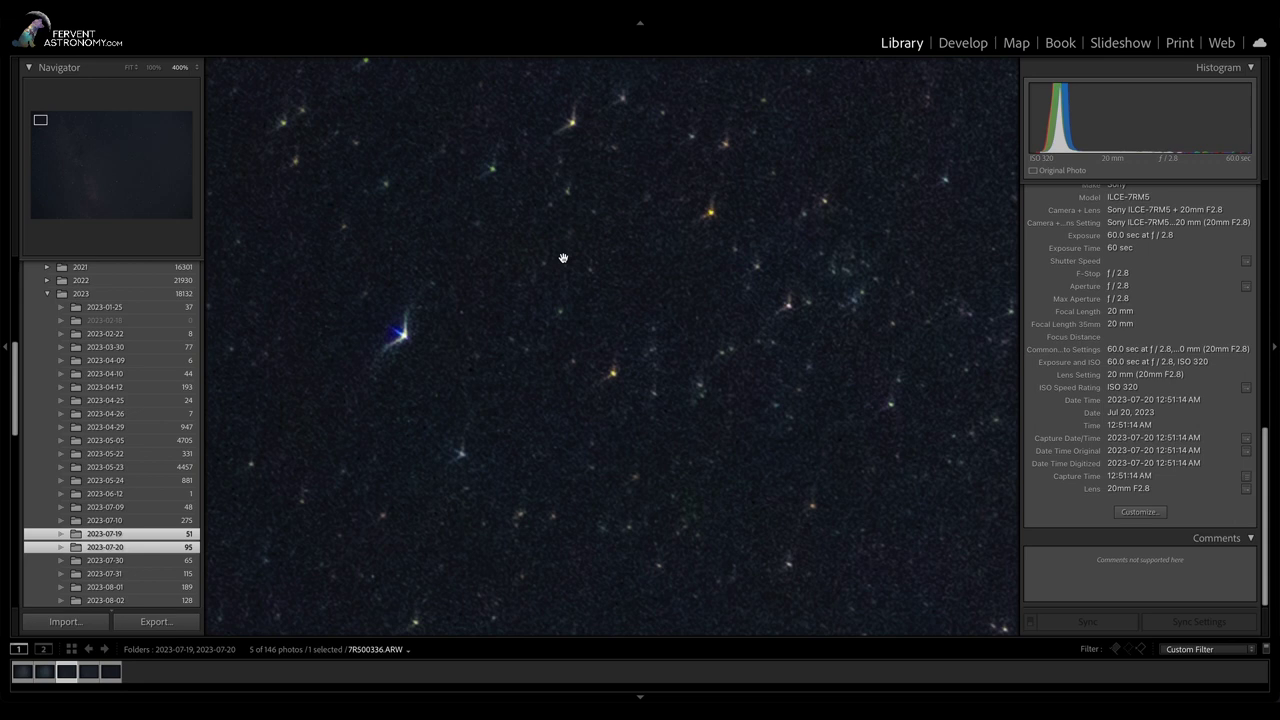
pyautogui.click(563, 260)
pyautogui.click(260, 127)
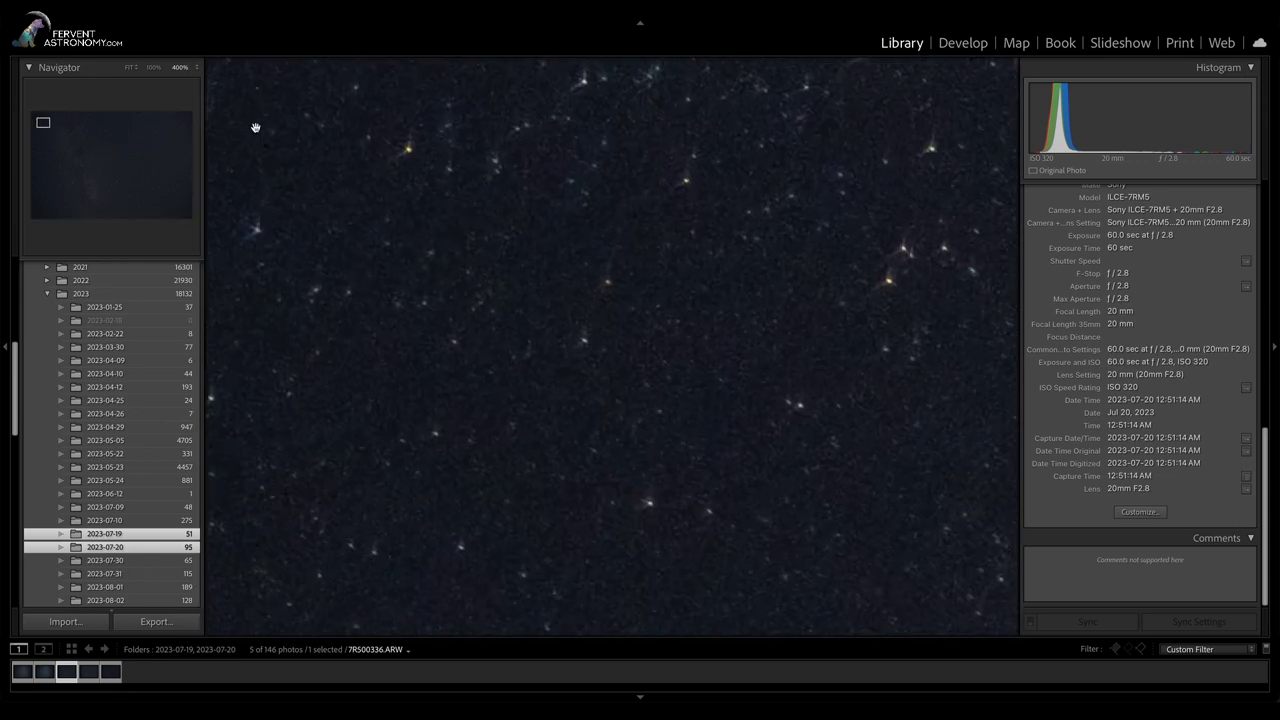
pyautogui.click(256, 127)
pyautogui.click(221, 88)
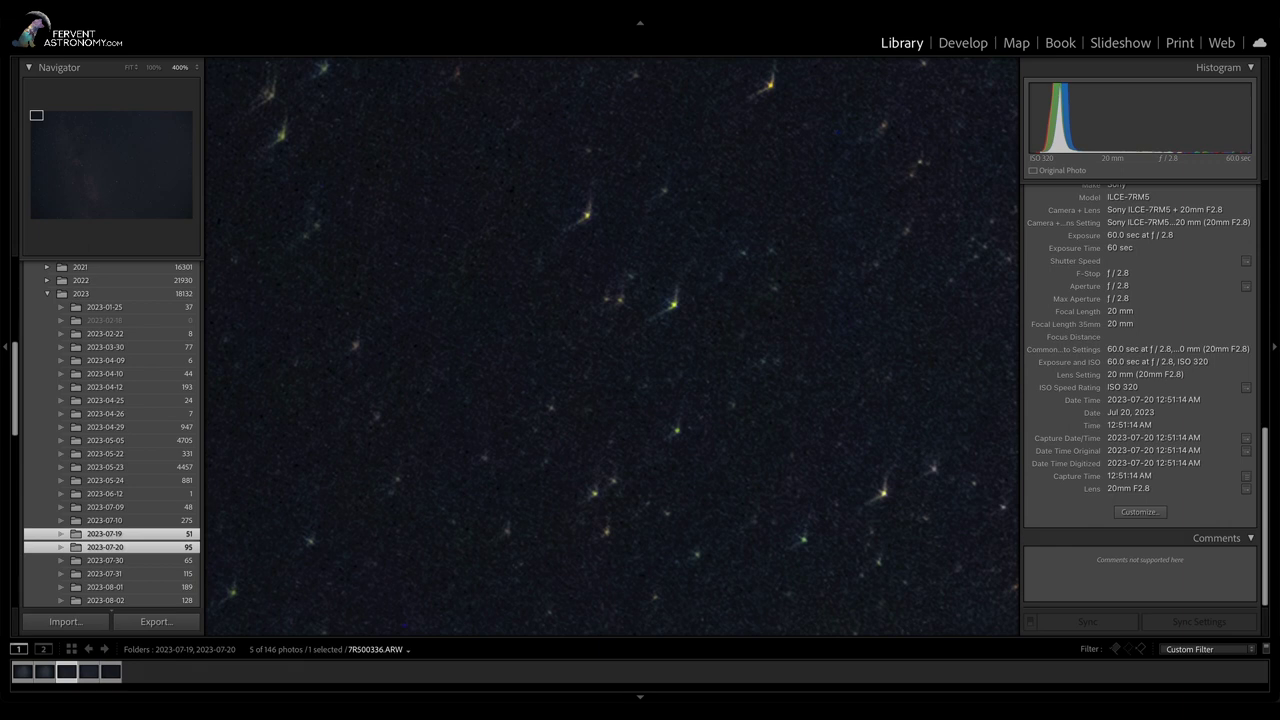
pyautogui.press('Right')
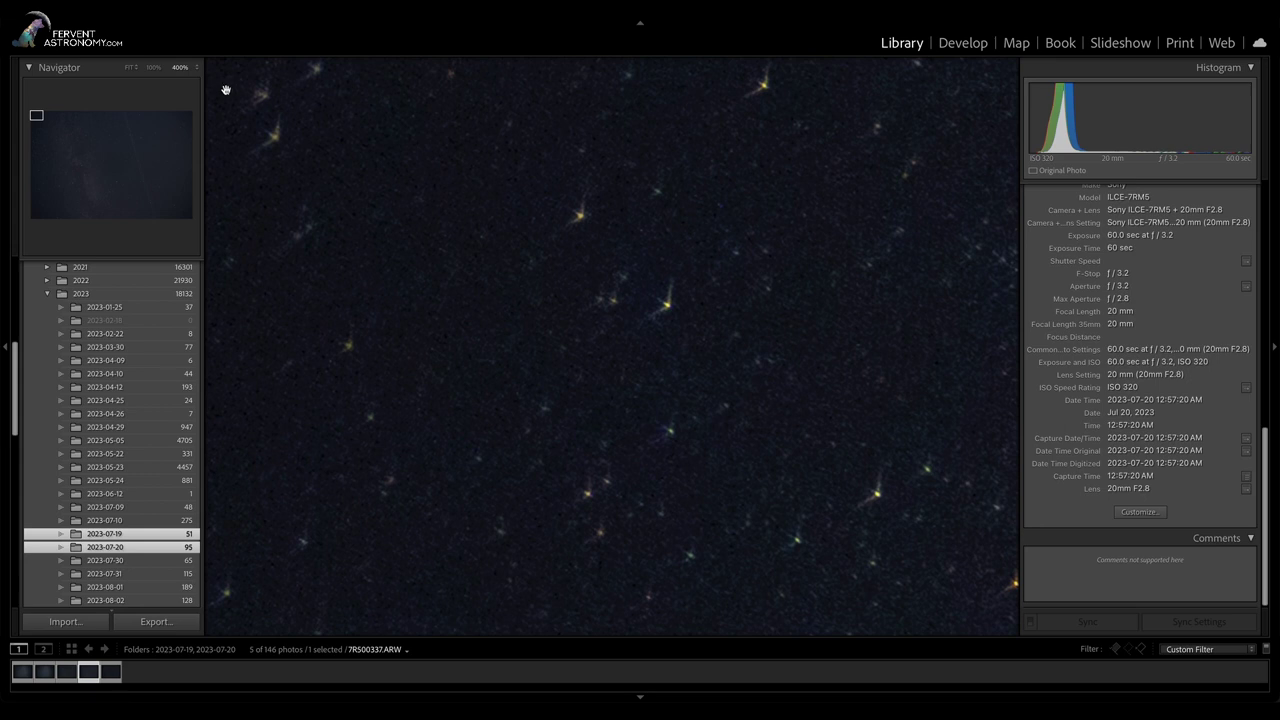
pyautogui.press('Right')
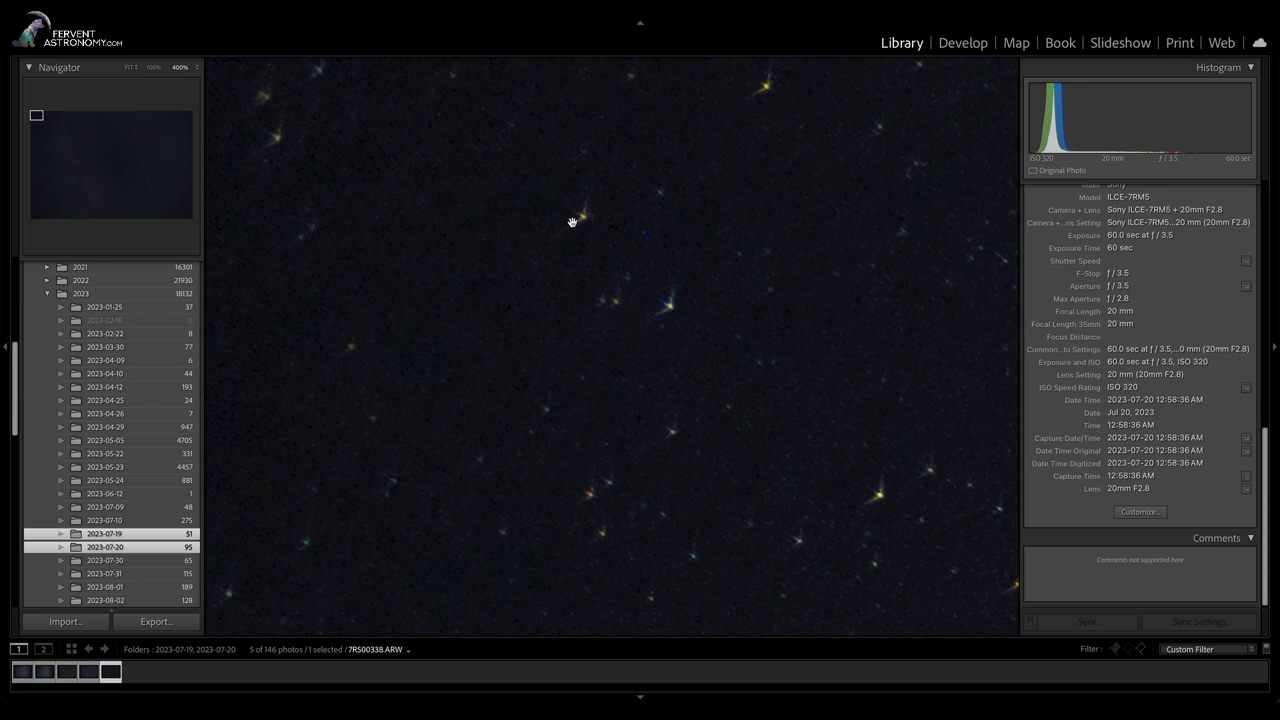
pyautogui.click(614, 221)
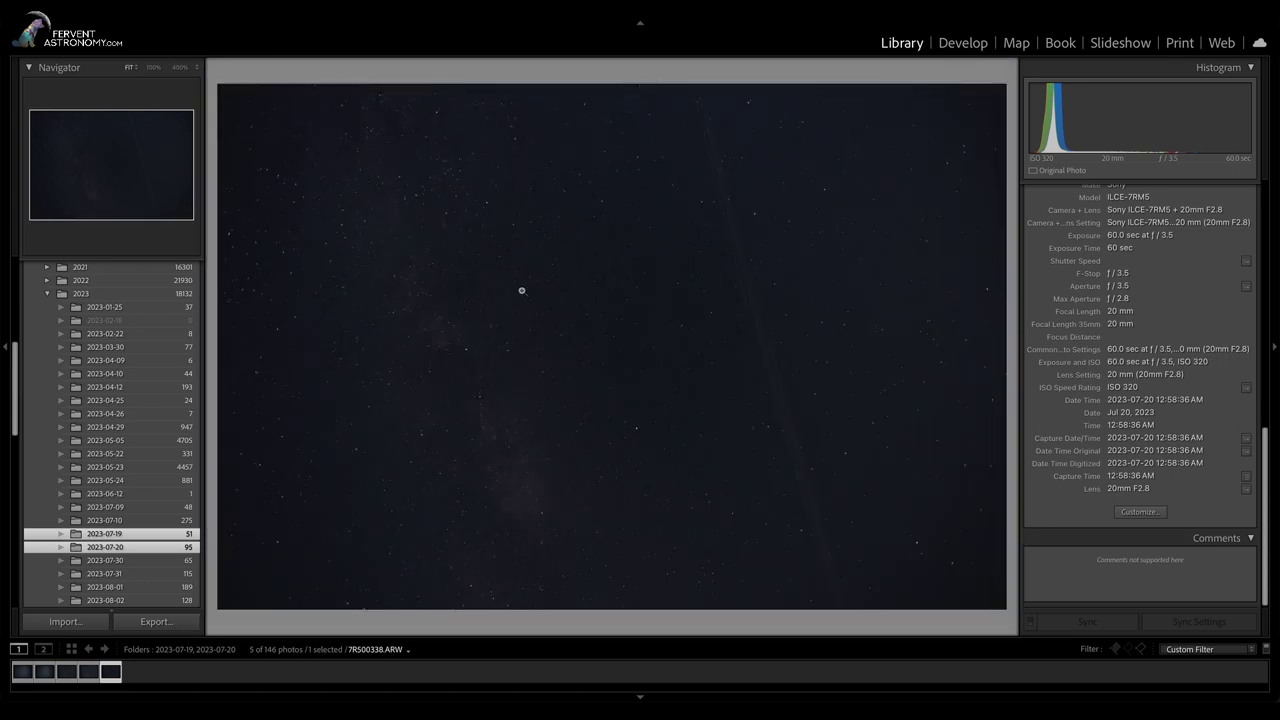
# - Return to the f/2.8 shot 7R500336.ARW and inspect a couple of star patches at 400%
pyautogui.press('Left')
pyautogui.press('Left')
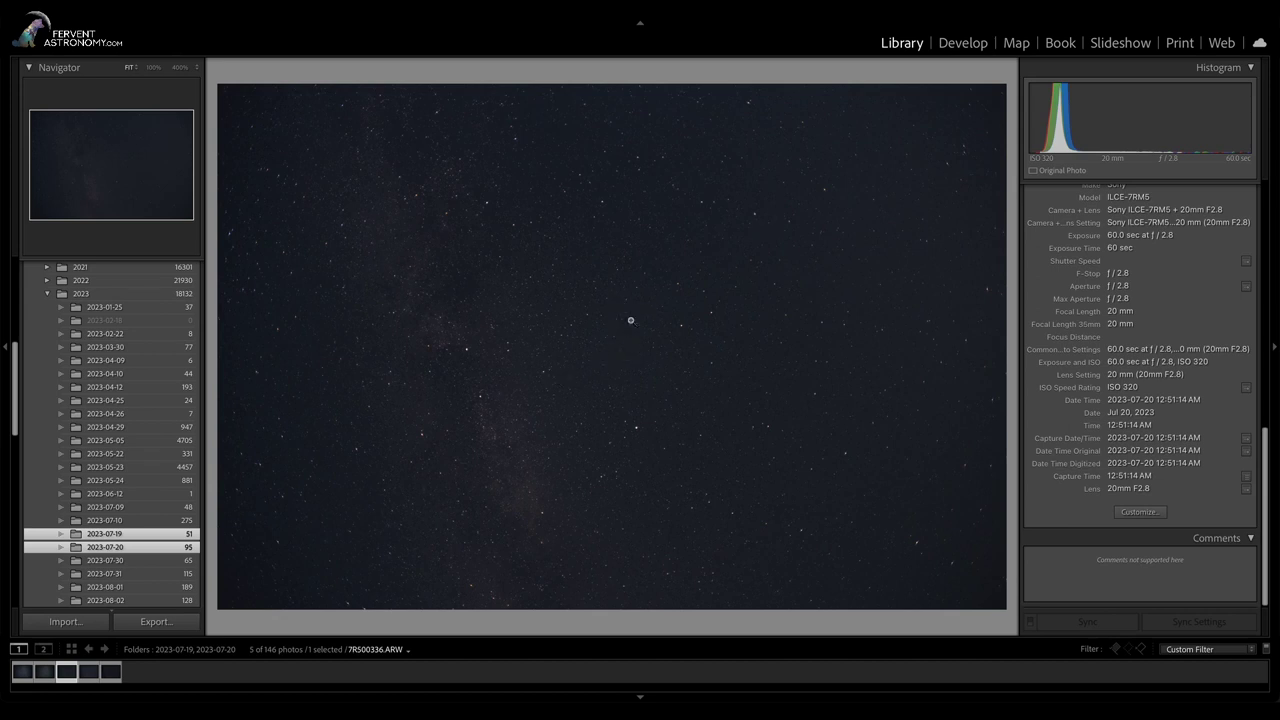
pyautogui.click(627, 321)
pyautogui.moveTo(627, 321); pyautogui.dragTo(630, 125)
pyautogui.moveTo(615, 360); pyautogui.dragTo(640, 318)
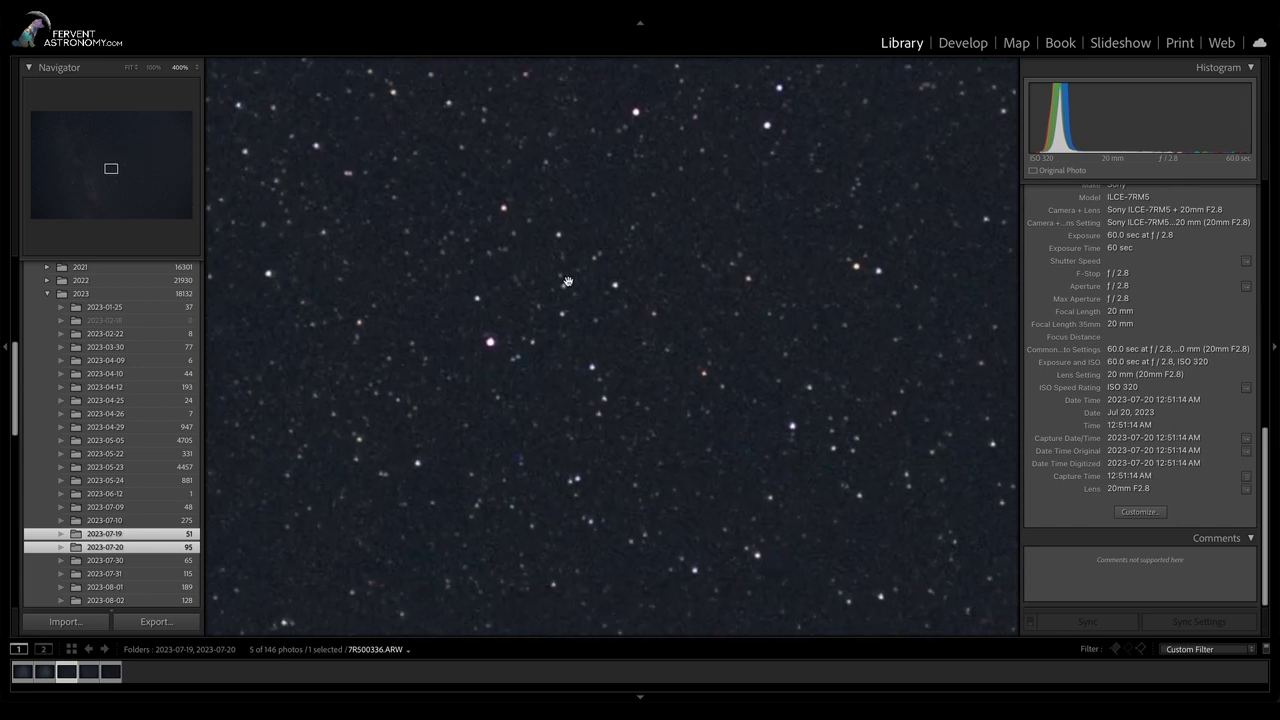
pyautogui.click(612, 316)
# - Pan around more star regions from the centre, go back to Fit view, and switch to Develop
pyautogui.click(593, 382)
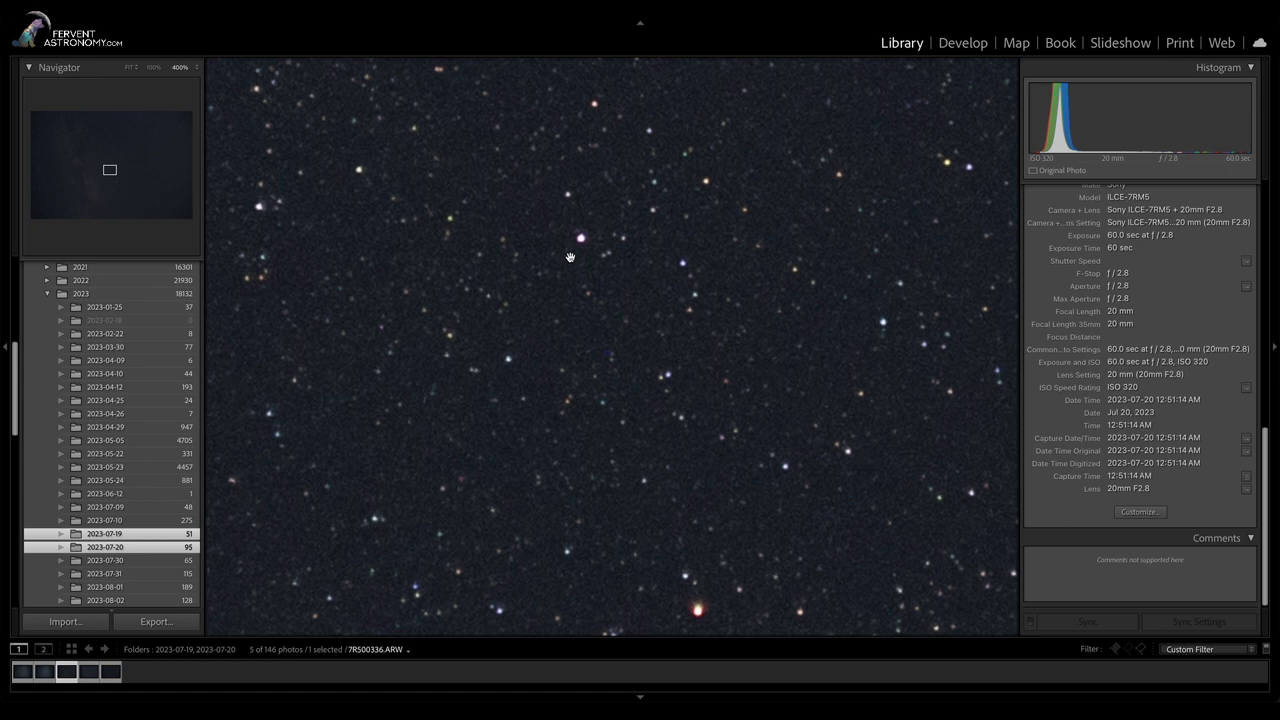
pyautogui.moveTo(575, 274); pyautogui.dragTo(611, 413)
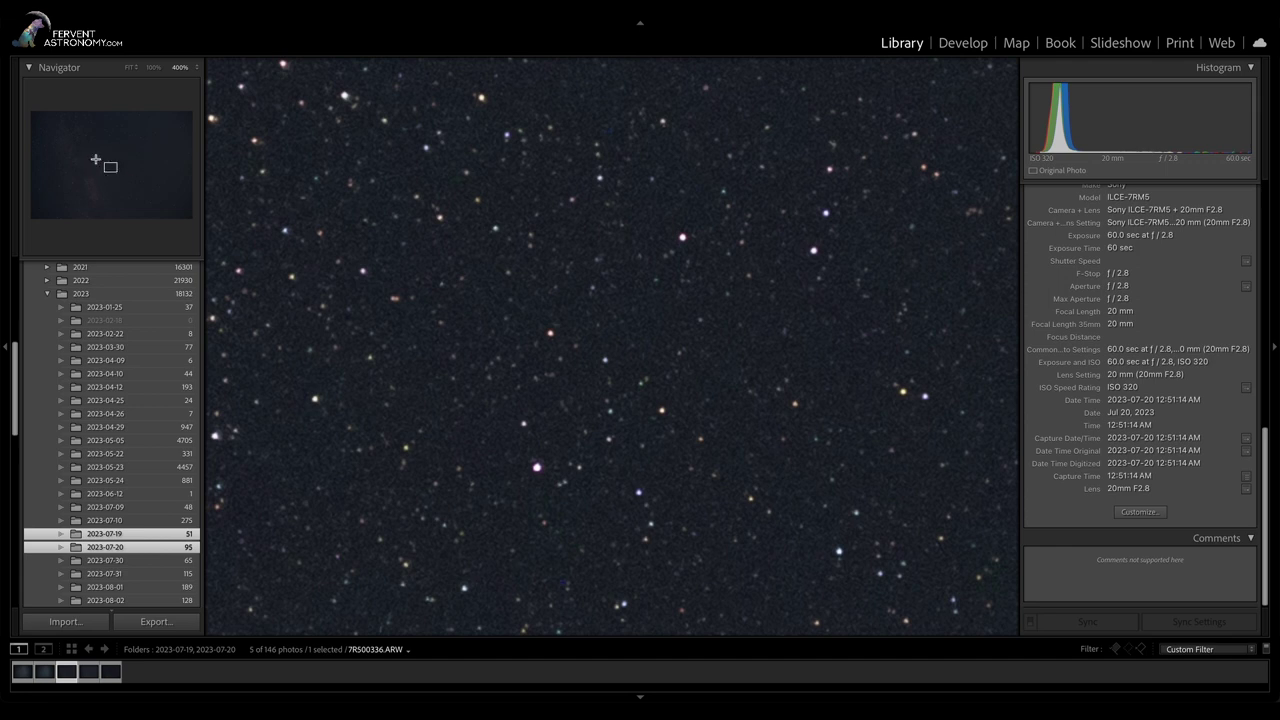
pyautogui.moveTo(603, 235); pyautogui.dragTo(704, 192)
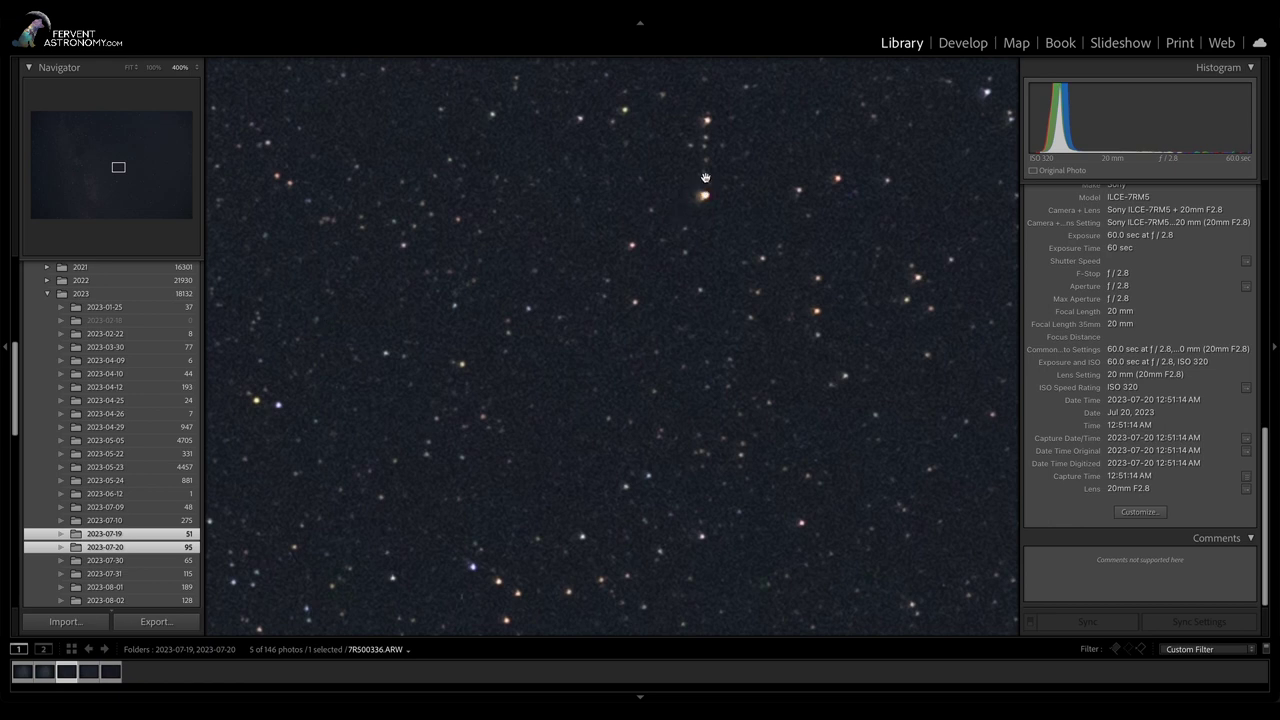
pyautogui.moveTo(560, 290); pyautogui.dragTo(760, 251)
pyautogui.moveTo(475, 239); pyautogui.dragTo(762, 199)
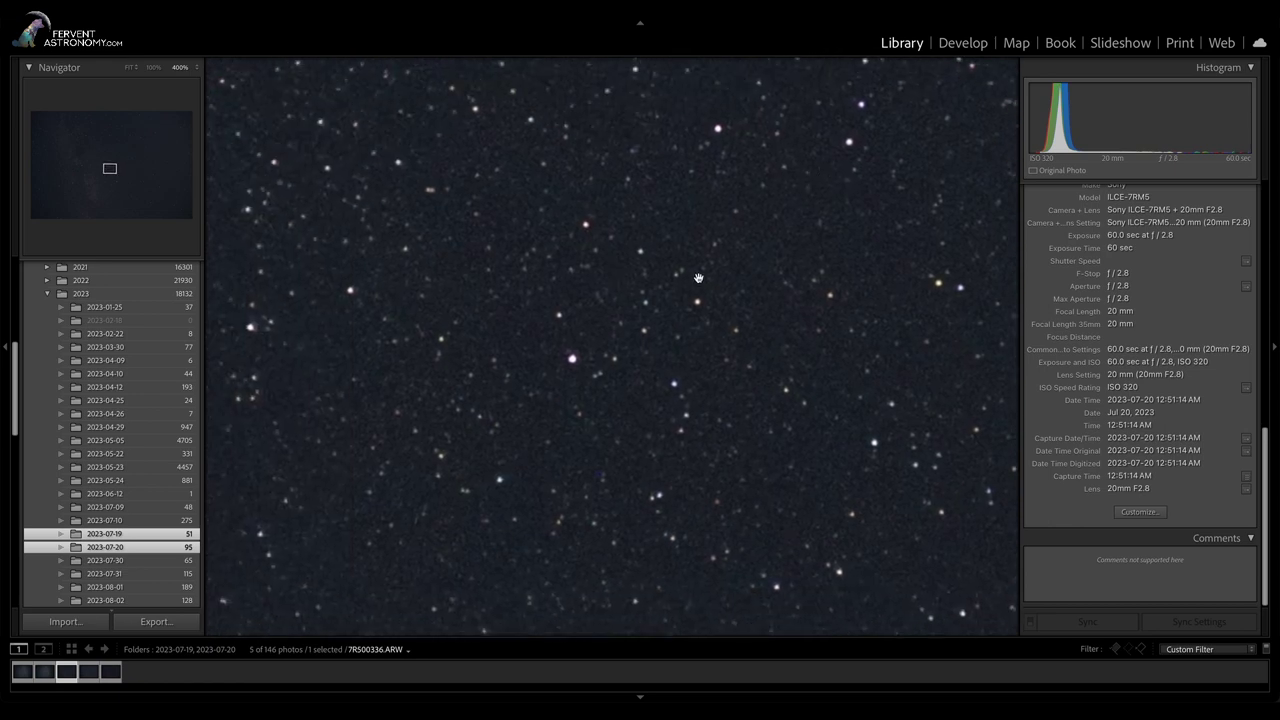
pyautogui.moveTo(625, 155); pyautogui.dragTo(603, 232)
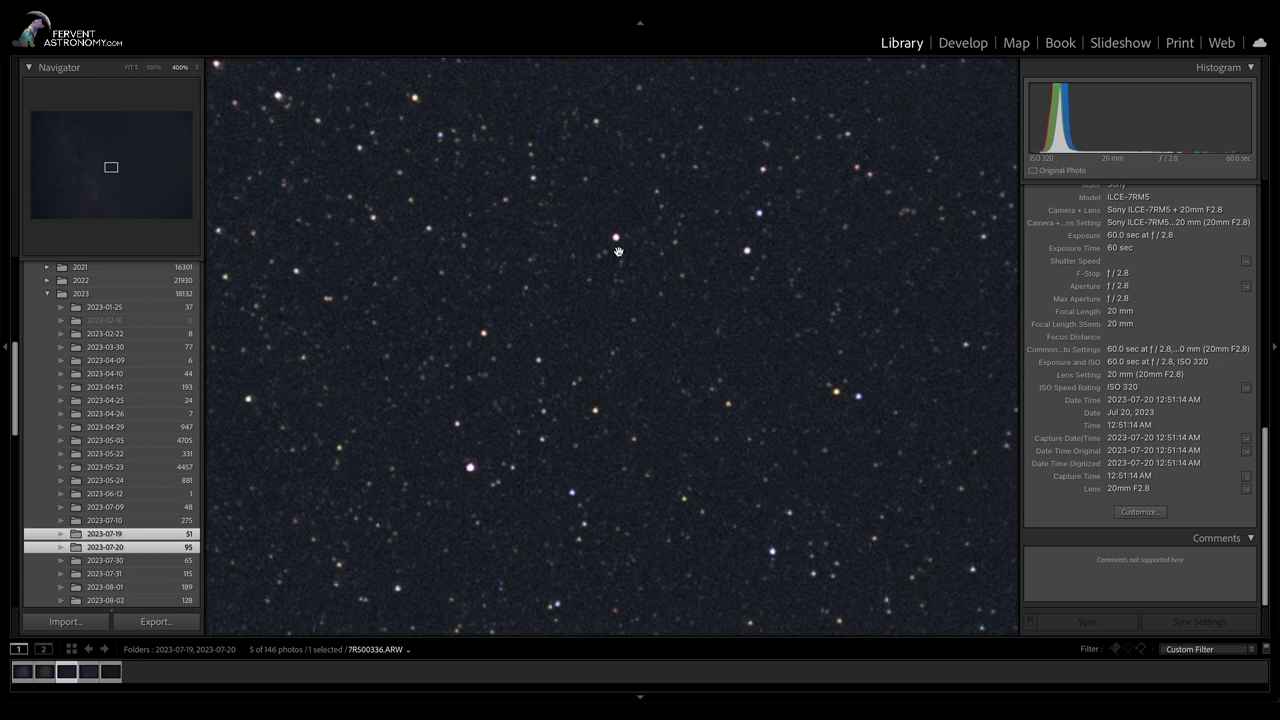
pyautogui.click(650, 419)
pyautogui.press('d')
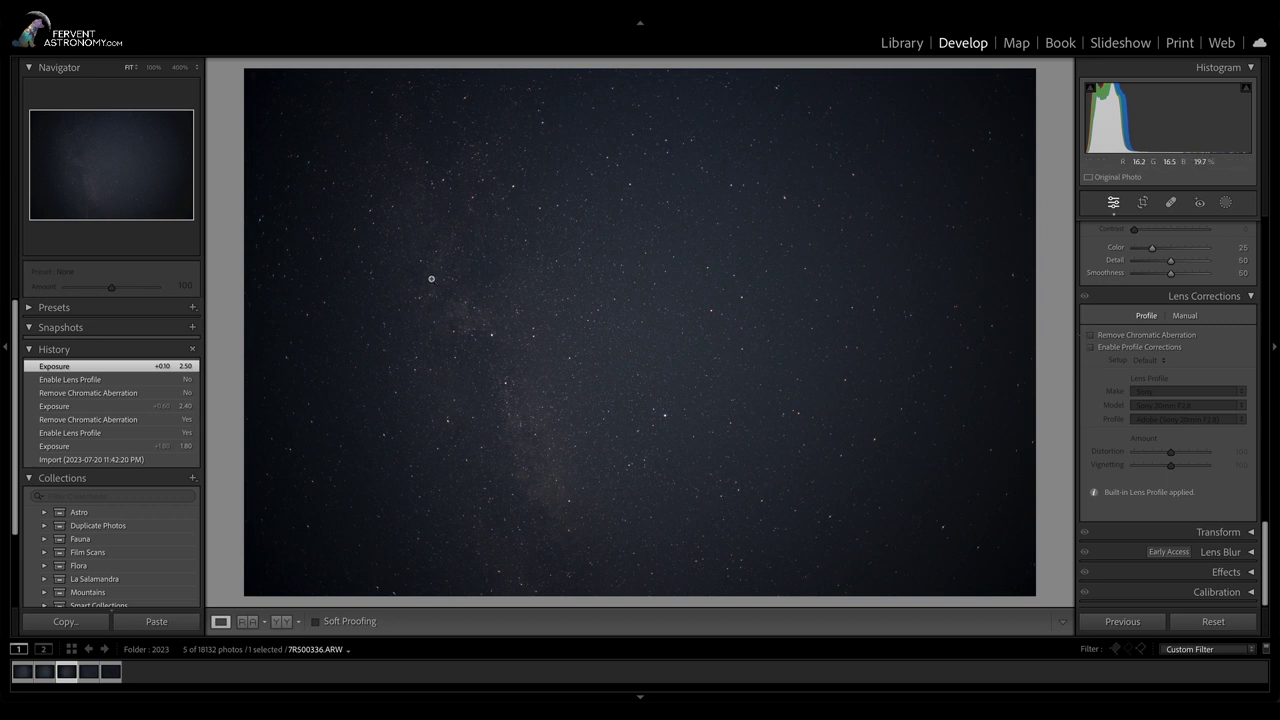
# - Toggle Enable Profile Corrections on and off several times to compare vignetting, leaving it unchecked
pyautogui.click(1134, 349)
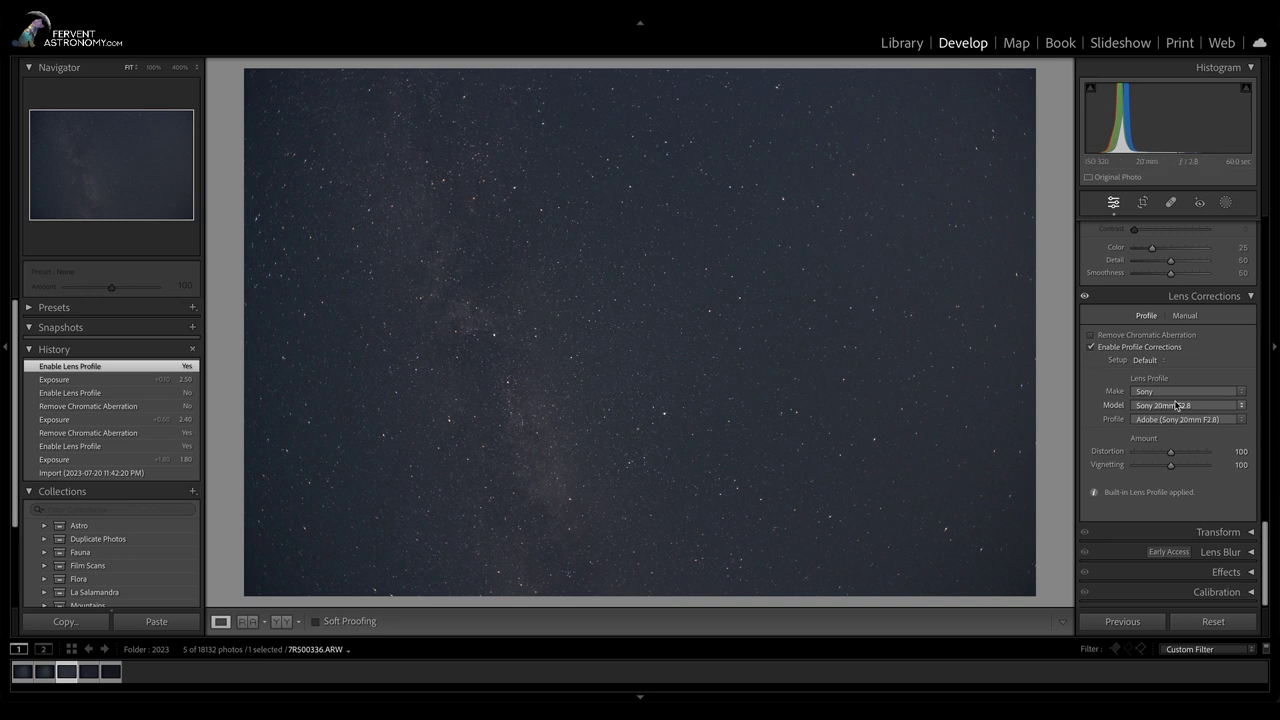
pyautogui.click(1113, 348)
pyautogui.click(1113, 348)
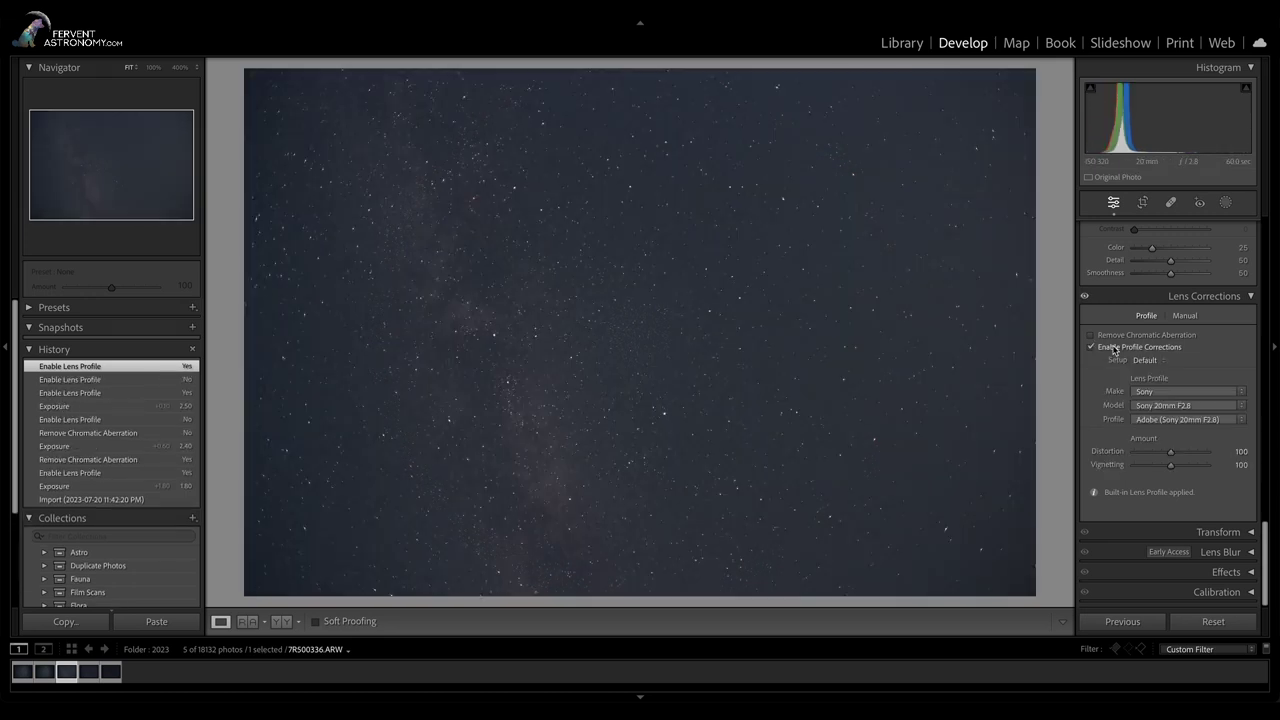
pyautogui.click(1113, 348)
pyautogui.click(1113, 348)
pyautogui.click(1113, 348)
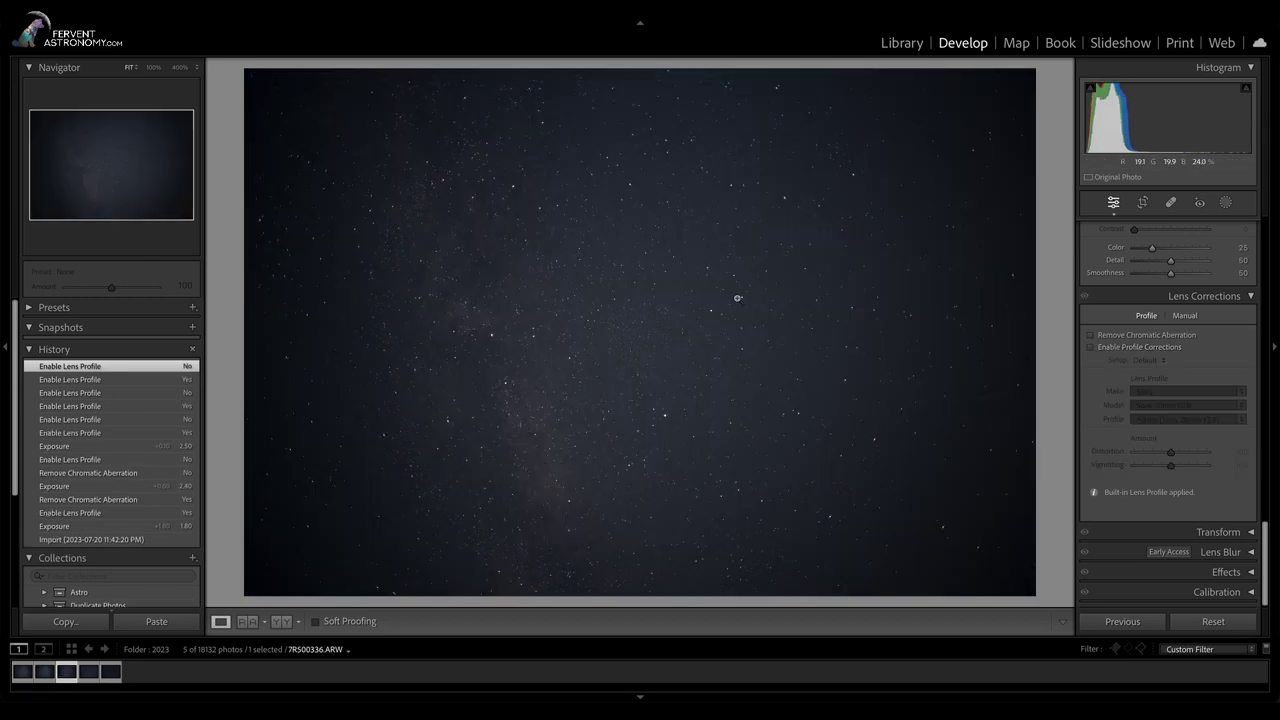
# - Re-enable the lens profile correction, then rapidly flicker it on and off to judge vignetting
pyautogui.click(1125, 348)
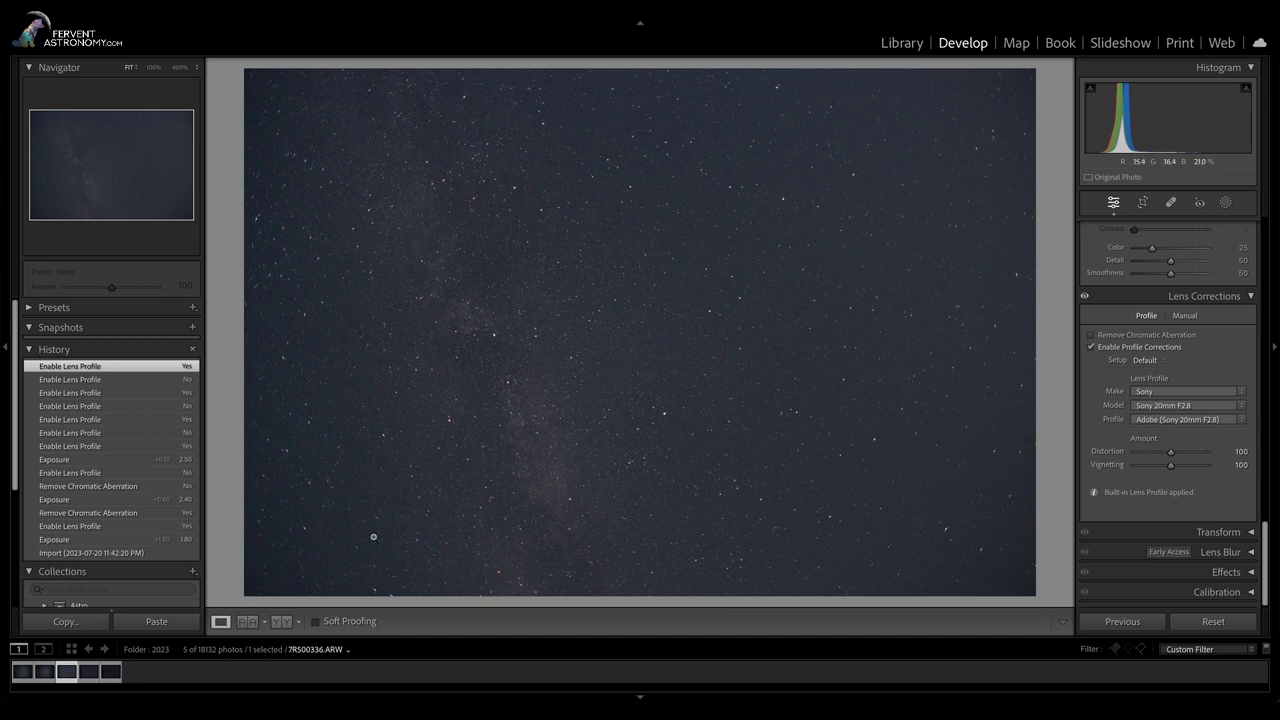
pyautogui.click(1113, 348)
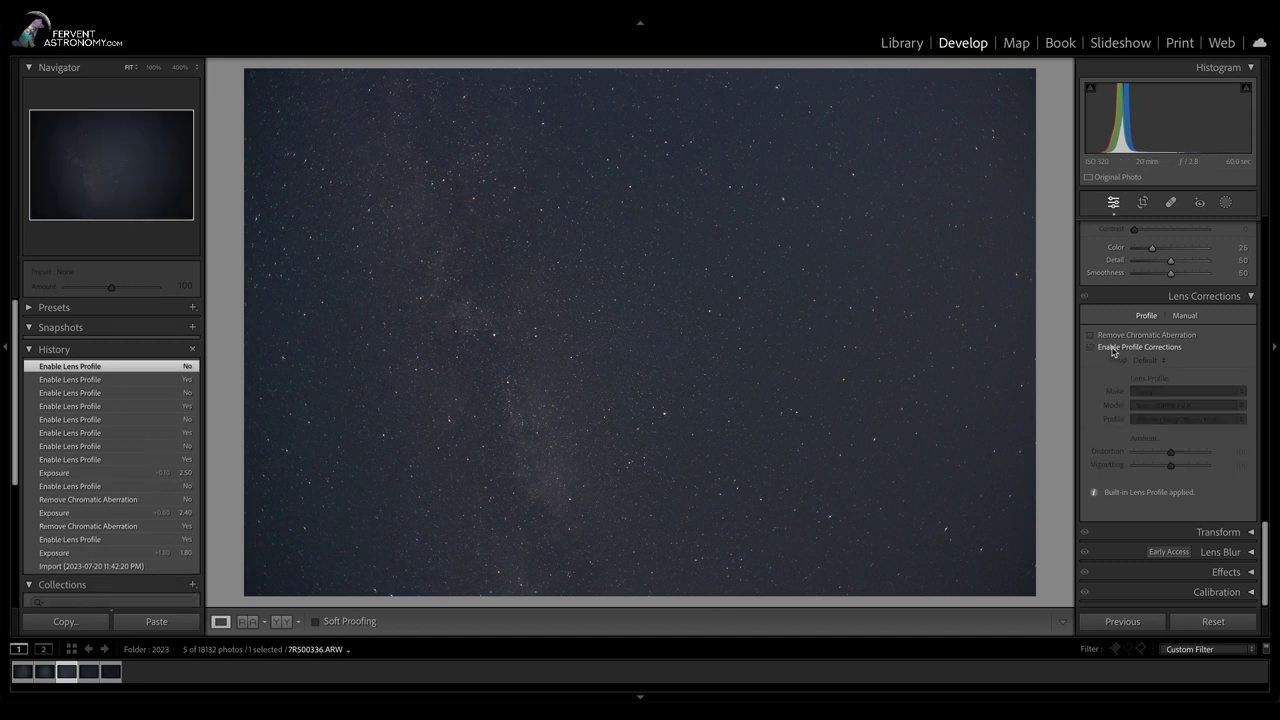
pyautogui.click(1113, 348)
pyautogui.click(1113, 348)
pyautogui.click(1113, 348)
pyautogui.click(1113, 348)
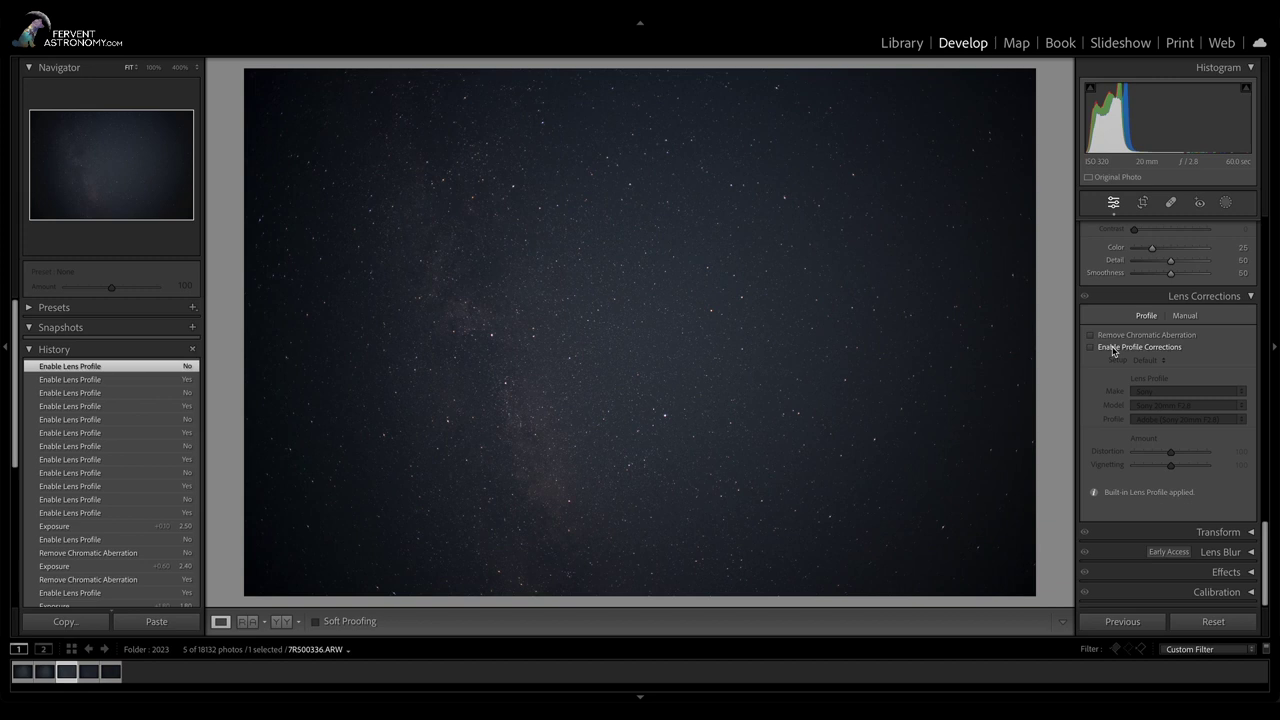
pyautogui.click(1113, 348)
pyautogui.click(1113, 348)
pyautogui.click(1113, 348)
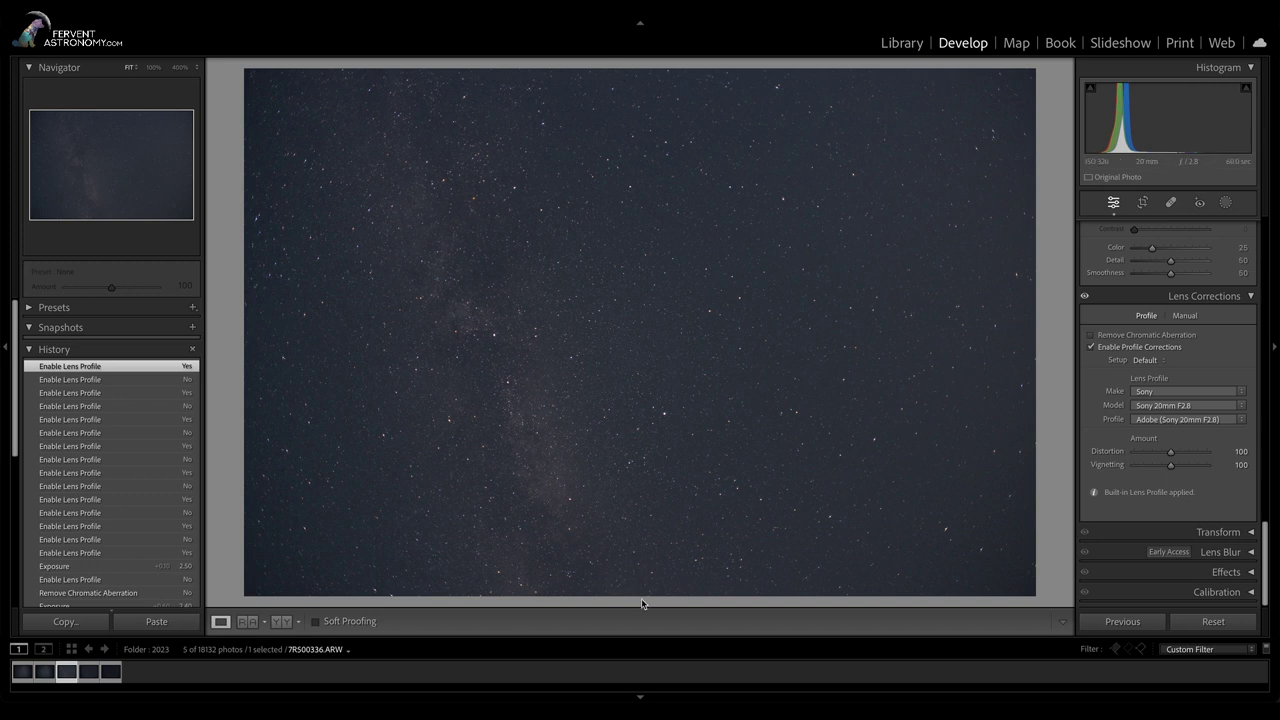
# - Flicker Enable Profile Corrections through another round of toggles, finishing with it unchecked
pyautogui.click(1146, 350)
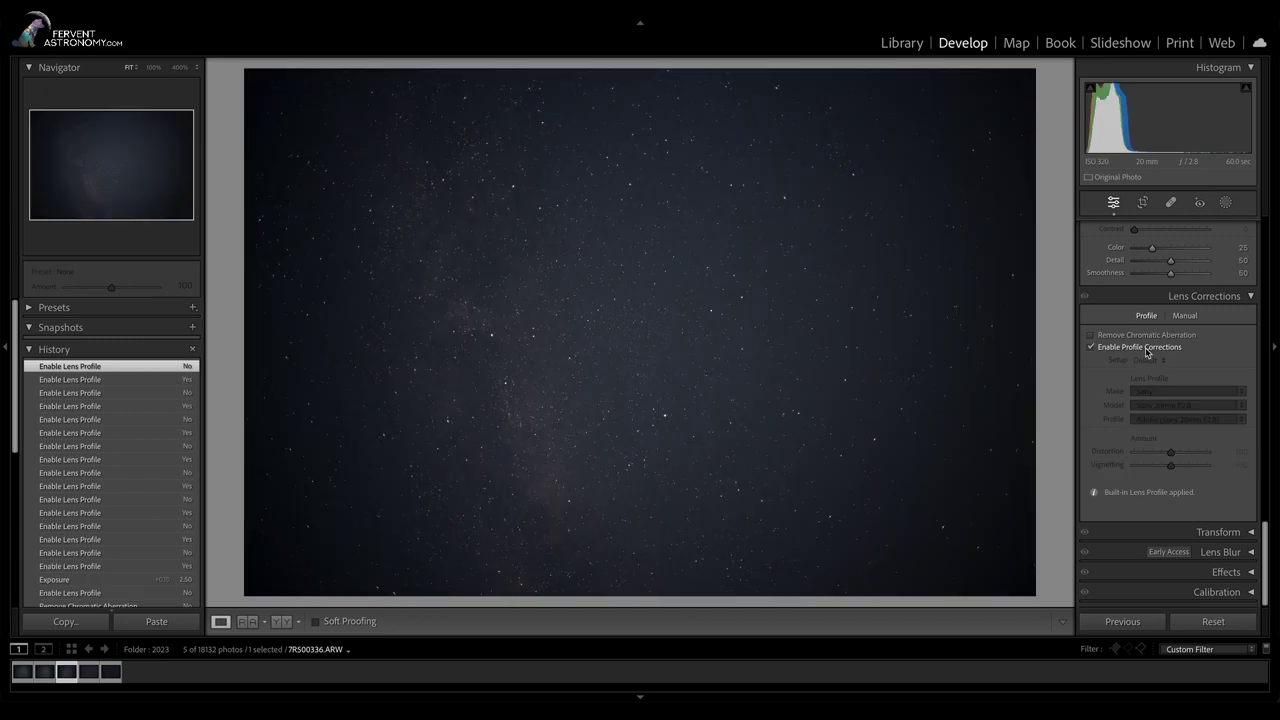
pyautogui.click(1147, 351)
pyautogui.click(1147, 351)
pyautogui.click(1147, 352)
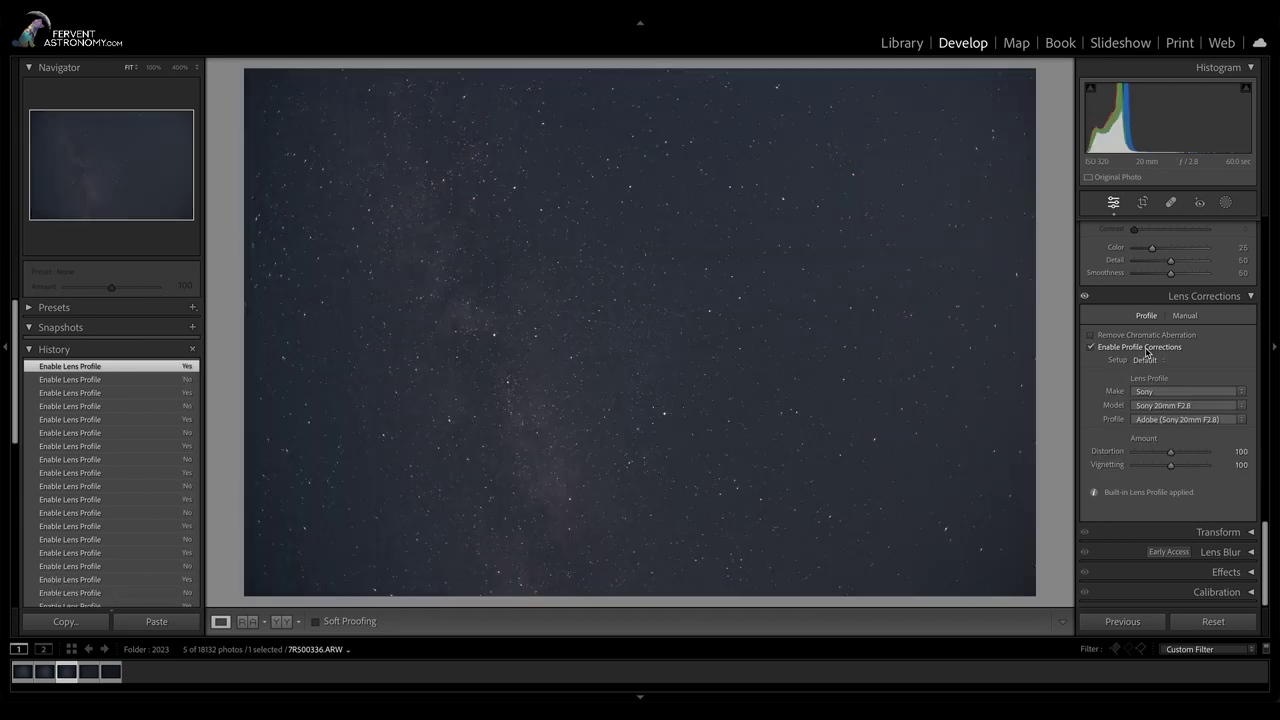
pyautogui.click(1147, 352)
pyautogui.click(1147, 352)
pyautogui.click(1147, 352)
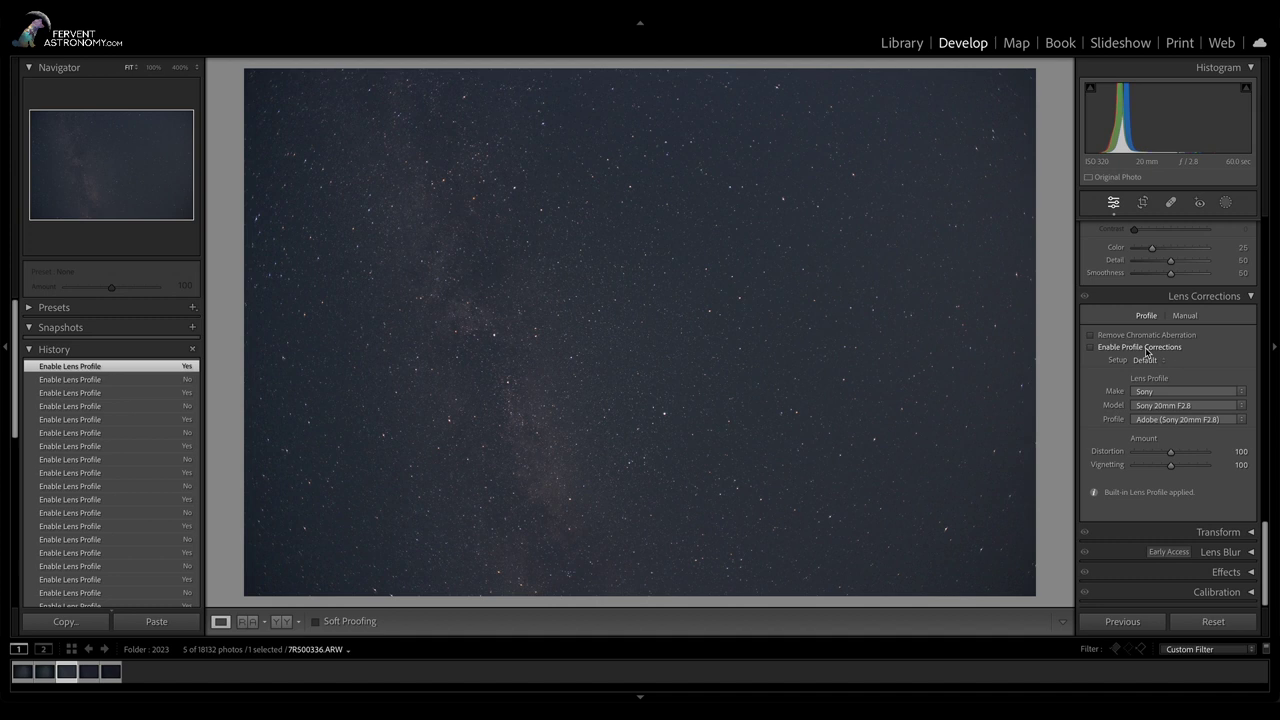
pyautogui.click(1147, 352)
pyautogui.click(1147, 352)
pyautogui.click(1147, 352)
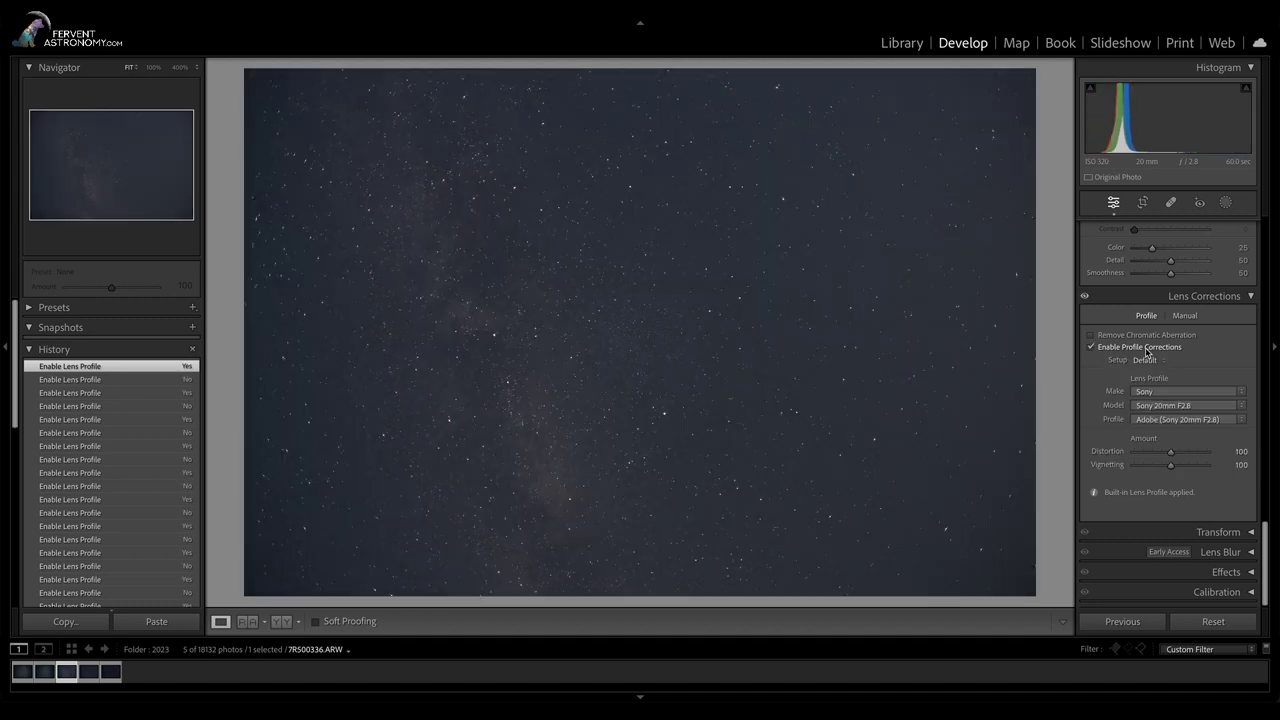
pyautogui.click(1147, 351)
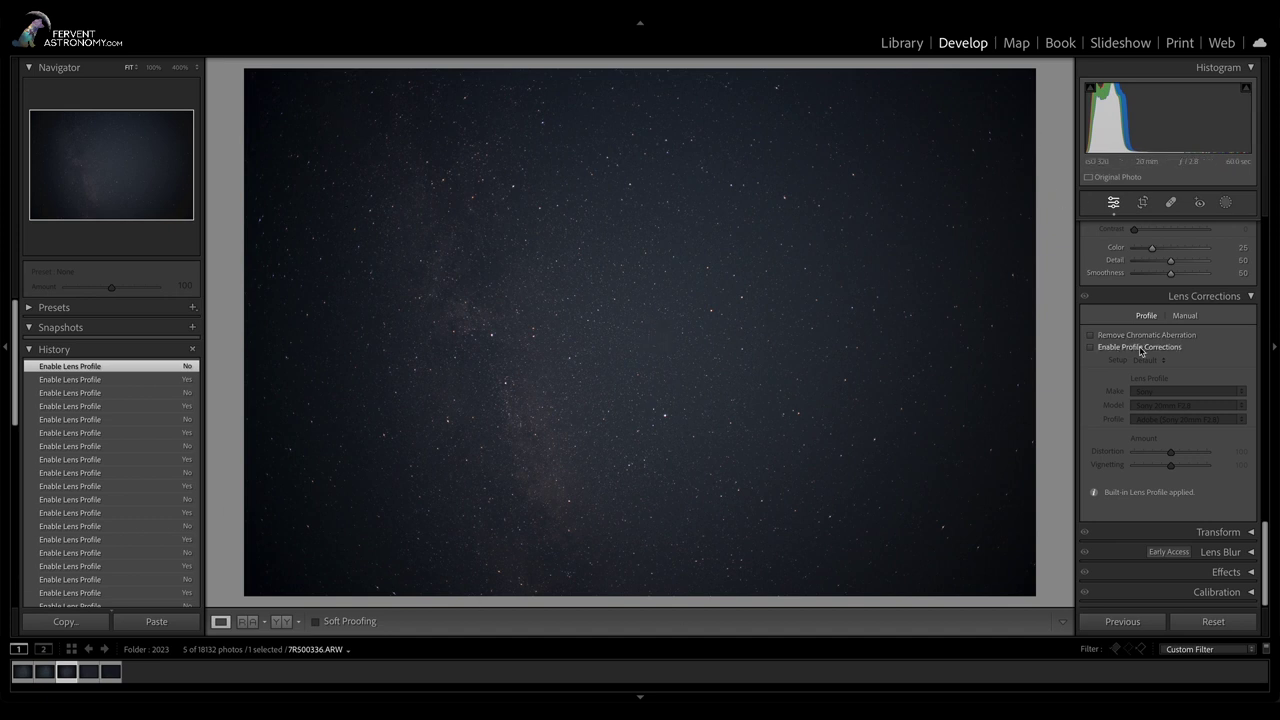
# - Enable profile corrections with Make set to Sony and Model set to Sony 20mm F2.8
pyautogui.click(1140, 349)
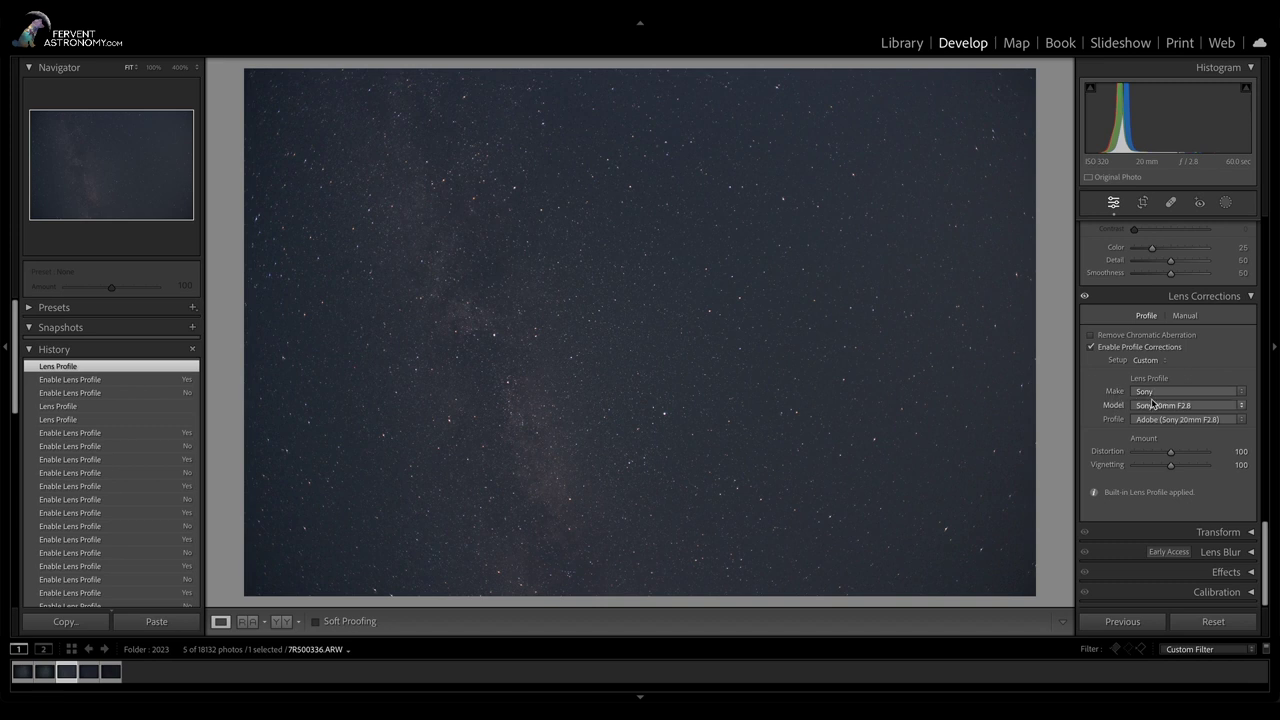
pyautogui.click(1157, 392)
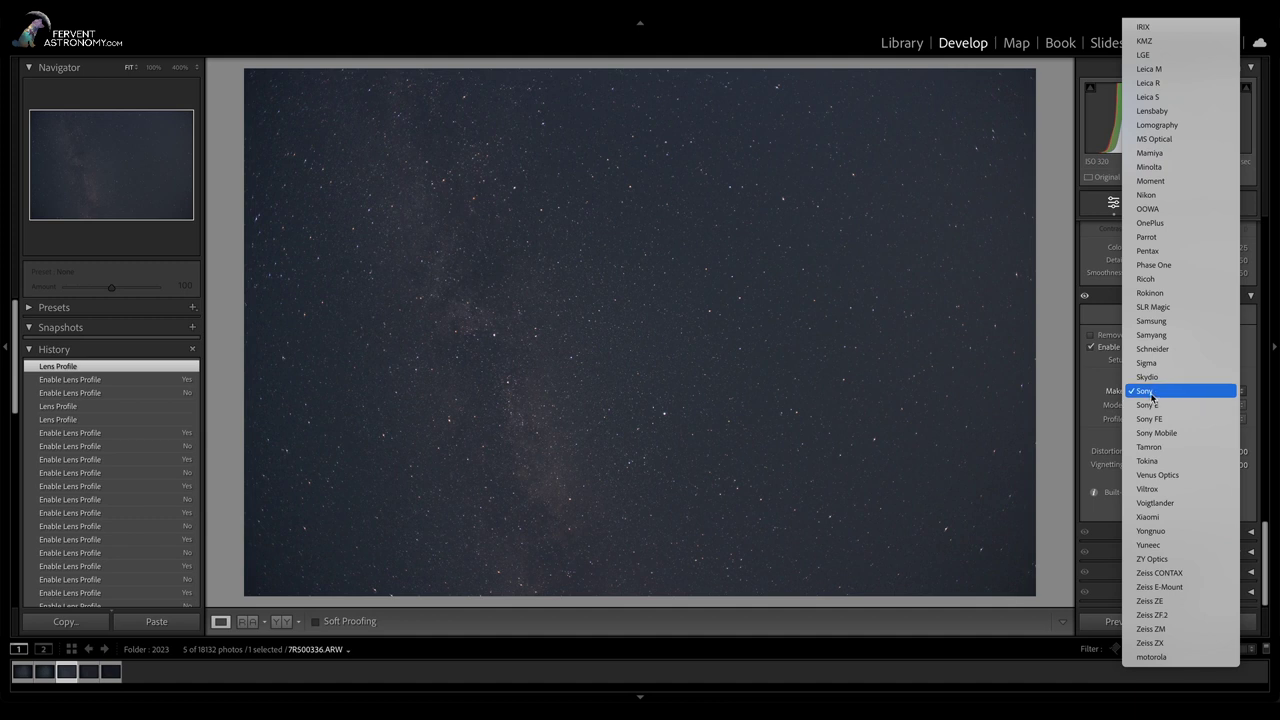
pyautogui.click(1151, 395)
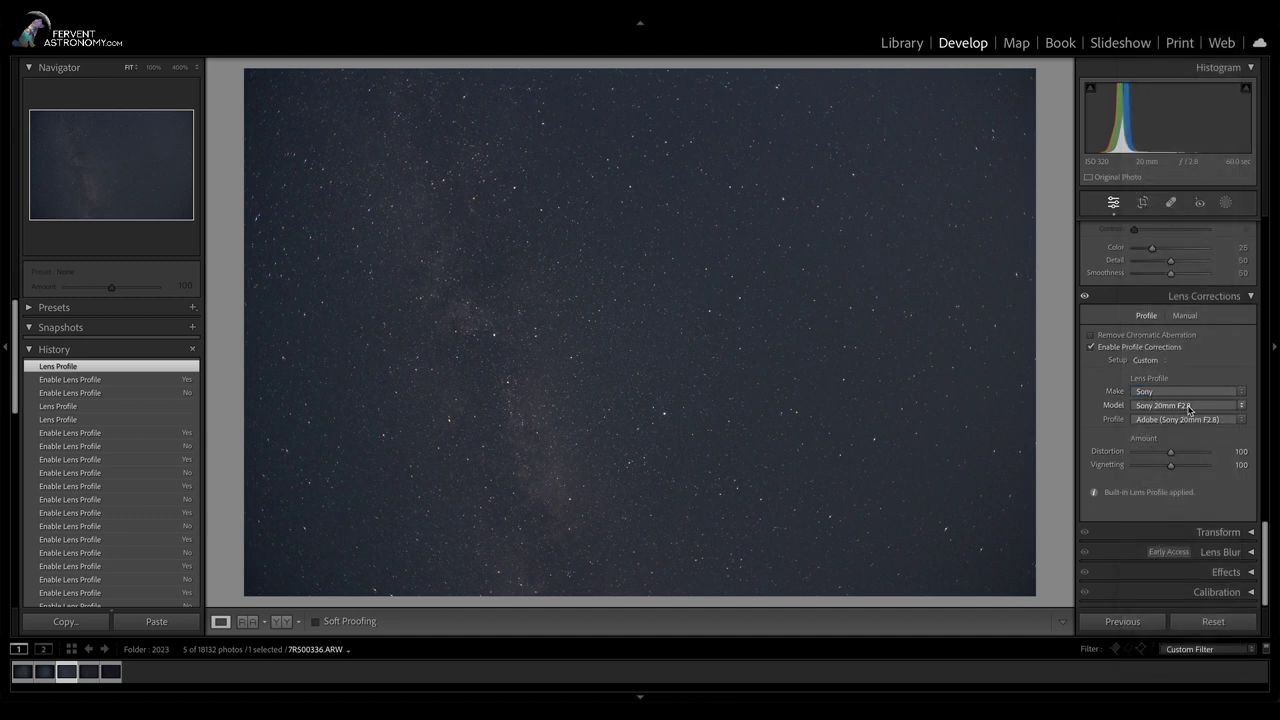
pyautogui.click(1189, 406)
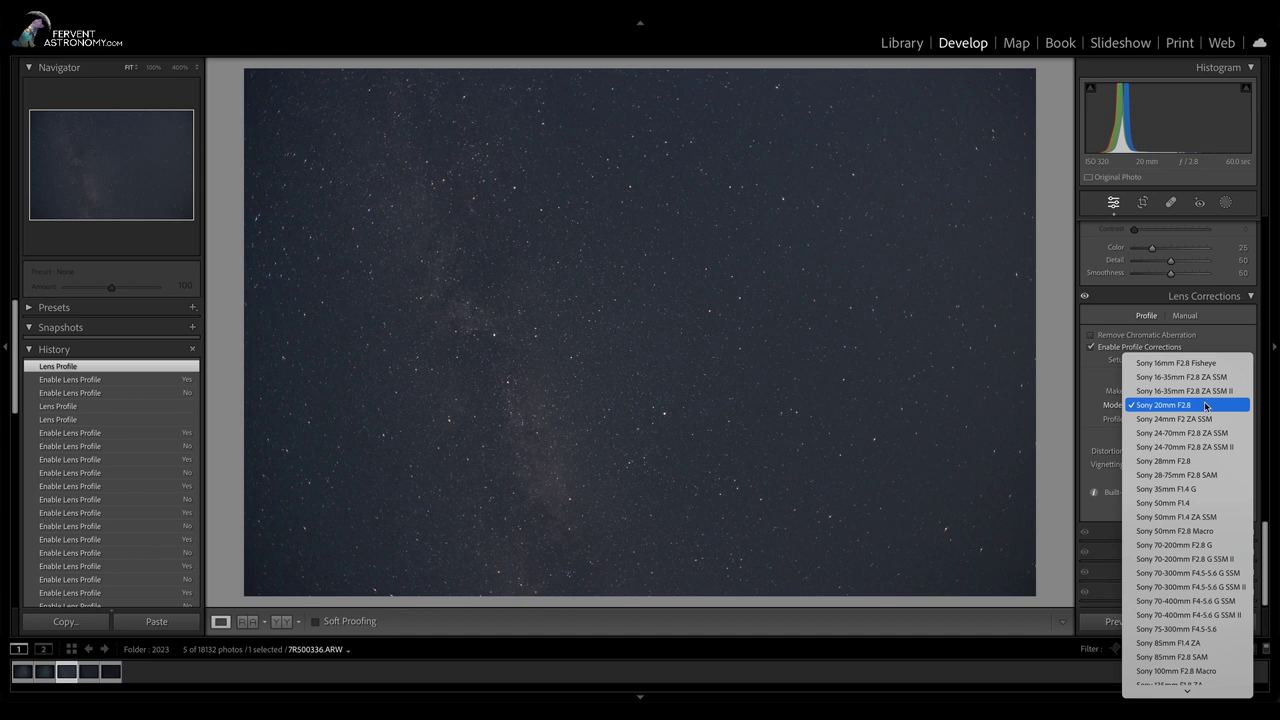
pyautogui.scroll(-5, 1206, 406)
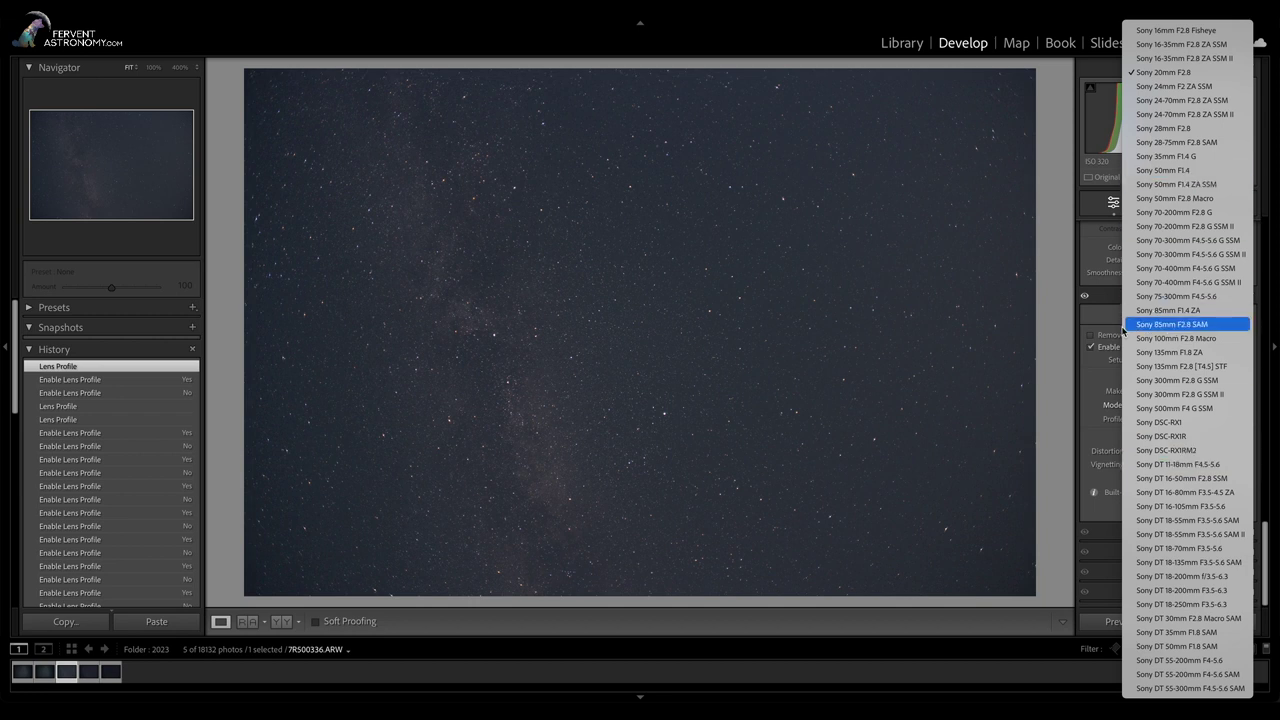
pyautogui.click(1107, 333)
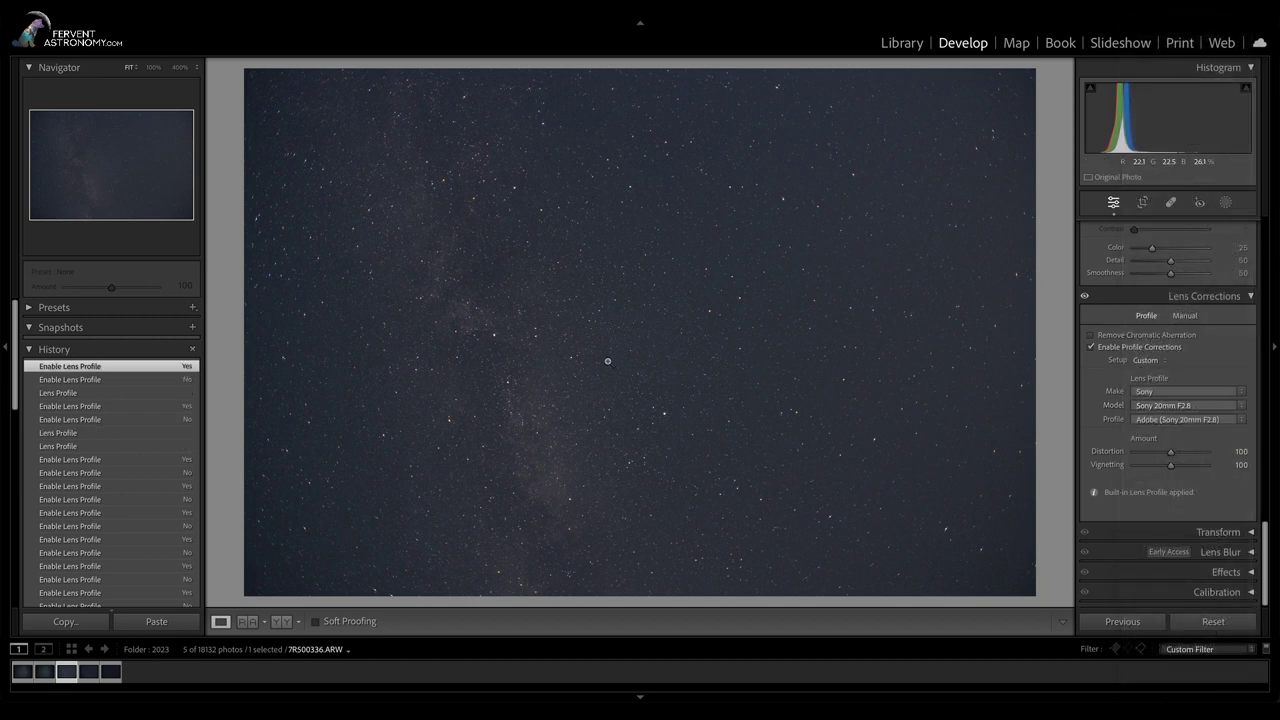
# - With the profile off, set manual Vignetting Amount to +53, then re-check Enable Profile Corrections
pyautogui.click(1113, 349)
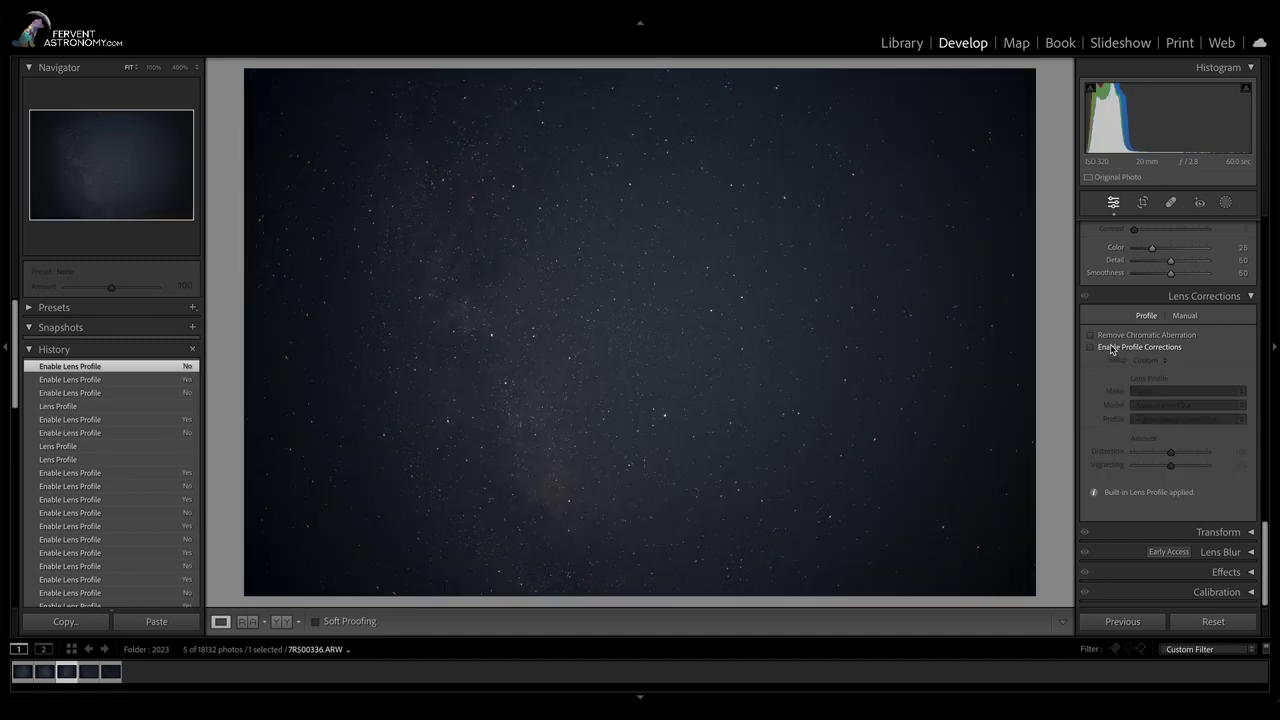
pyautogui.click(1184, 316)
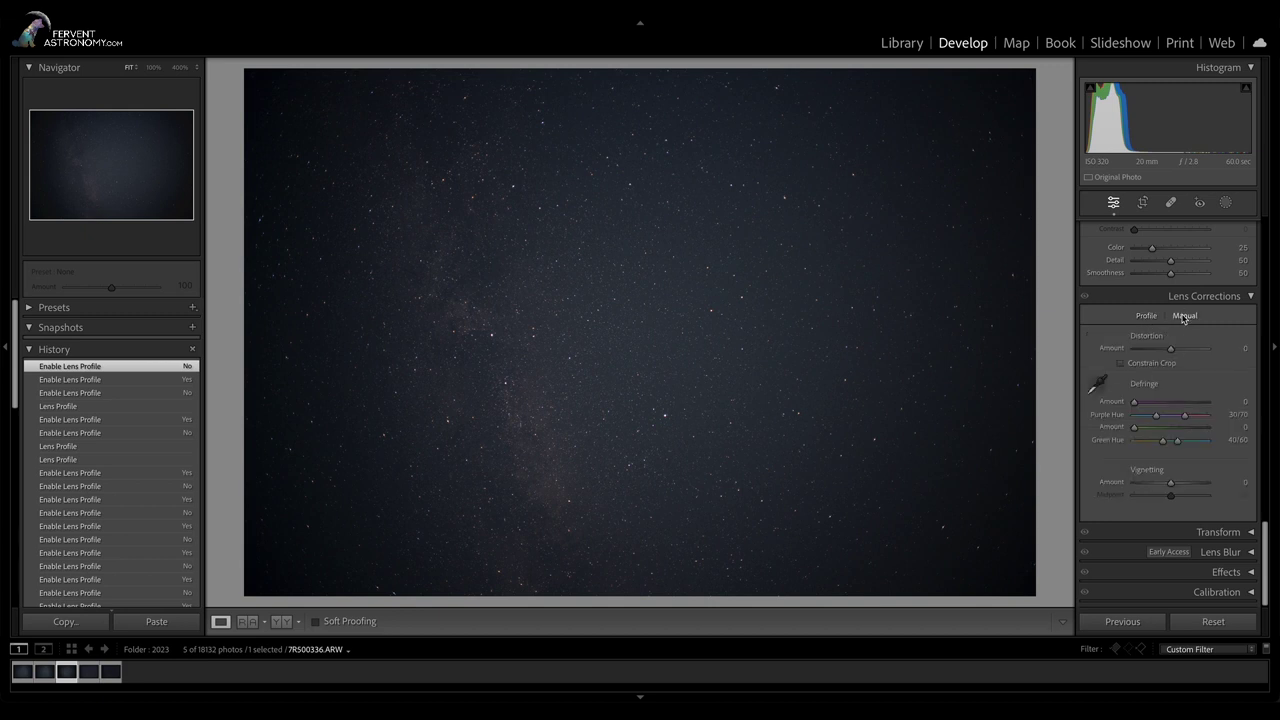
pyautogui.moveTo(1171, 484)
pyautogui.mouseDown()
pyautogui.moveTo(1248, 483)
pyautogui.moveTo(1189, 487)
pyautogui.mouseUp()
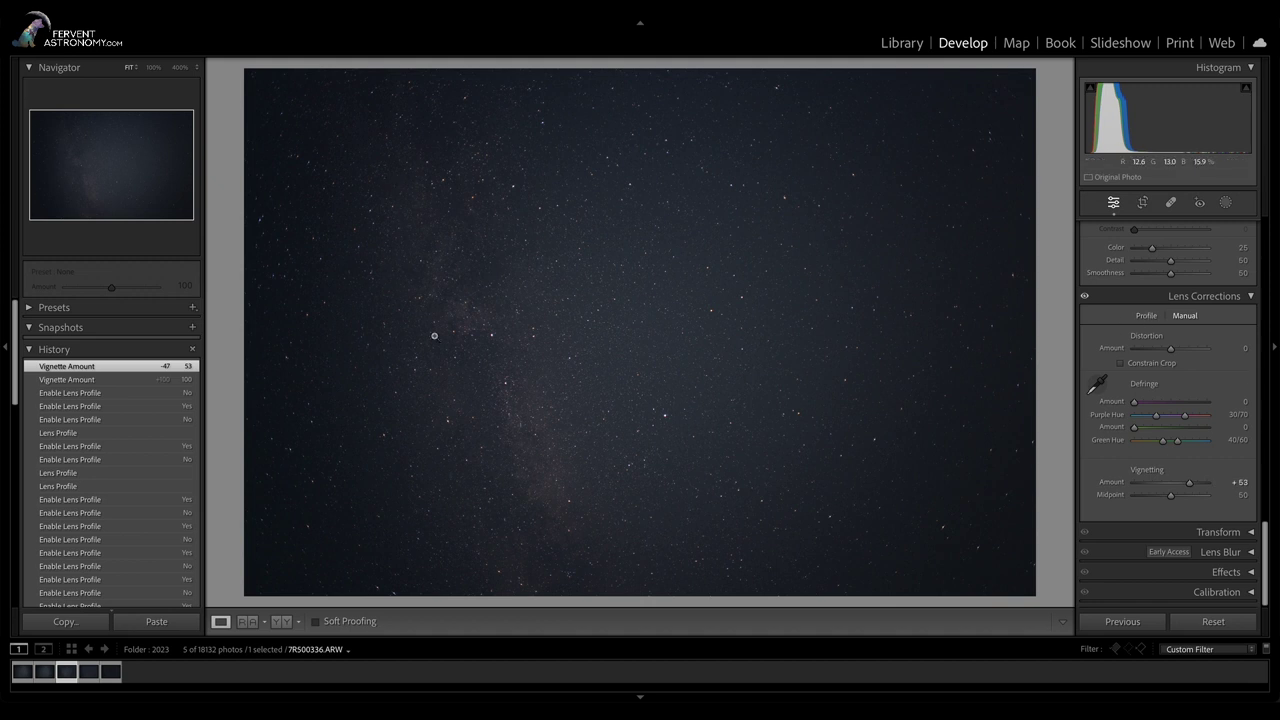
pyautogui.click(1146, 315)
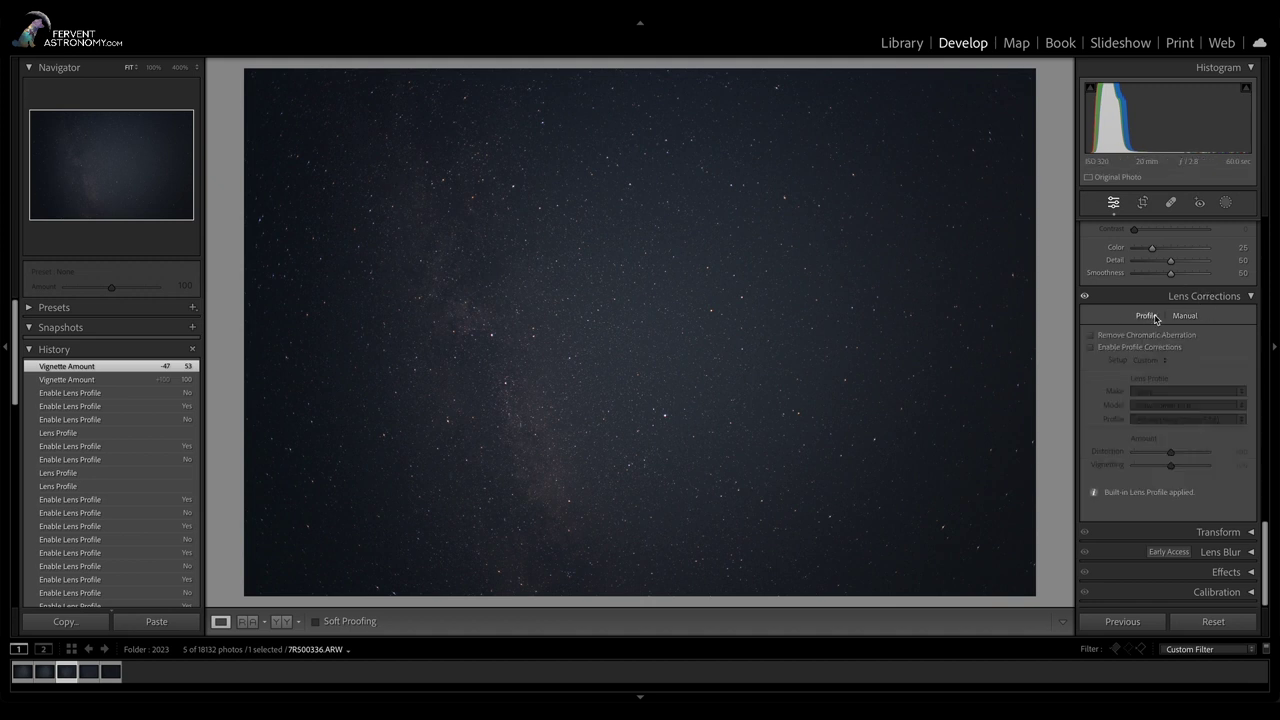
pyautogui.click(1145, 347)
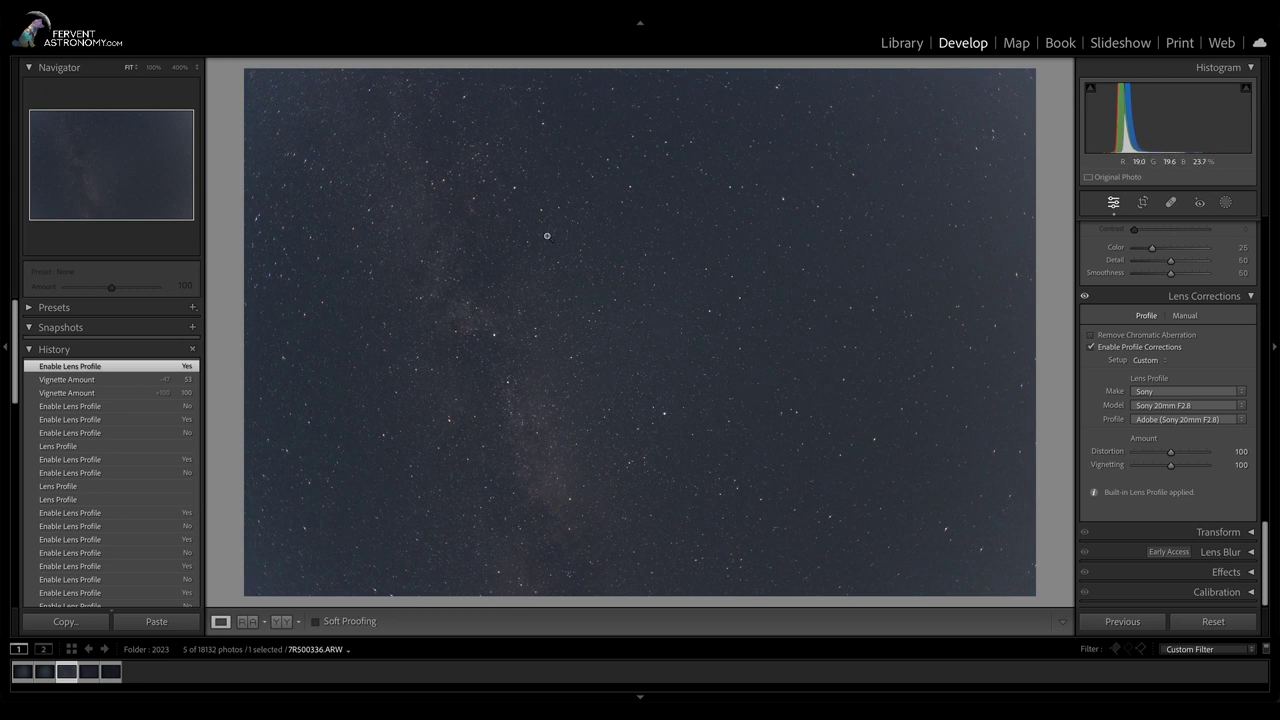
# - Inspect the stars at 100% near the left edge, then compare with and without lens correction
pyautogui.click(254, 239)
pyautogui.moveTo(256, 228); pyautogui.dragTo(327, 258)
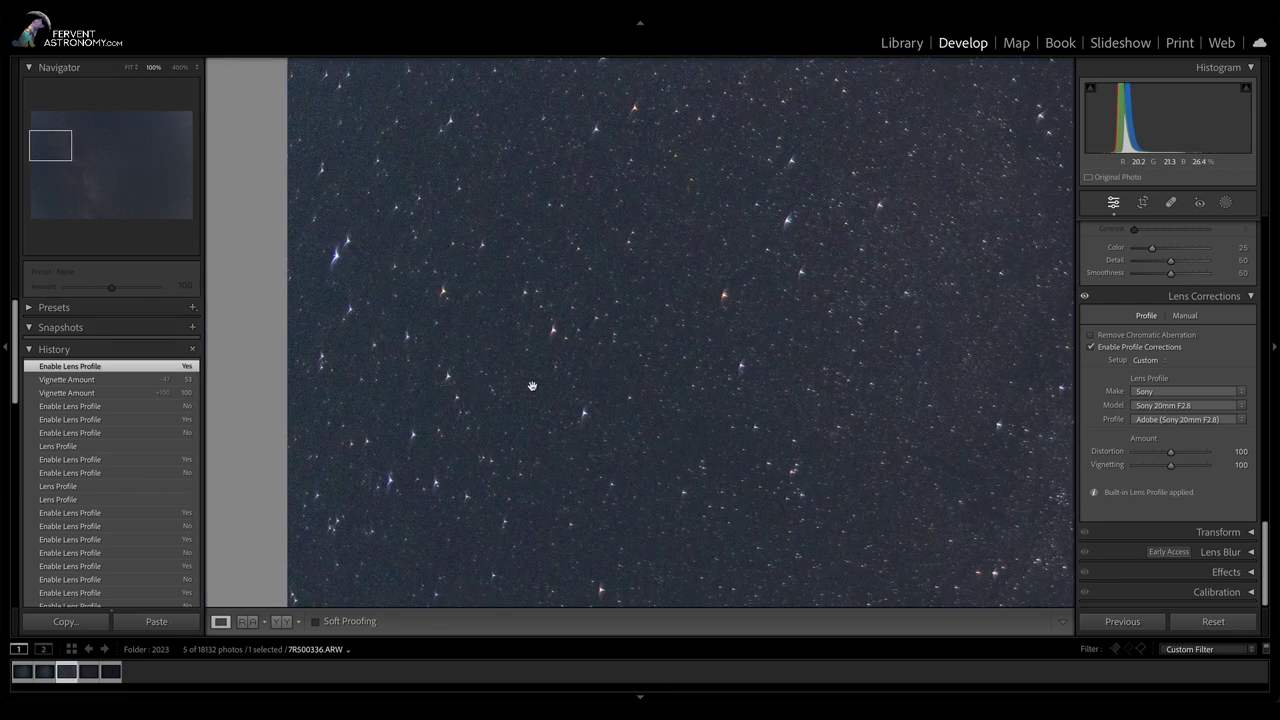
pyautogui.click(630, 408)
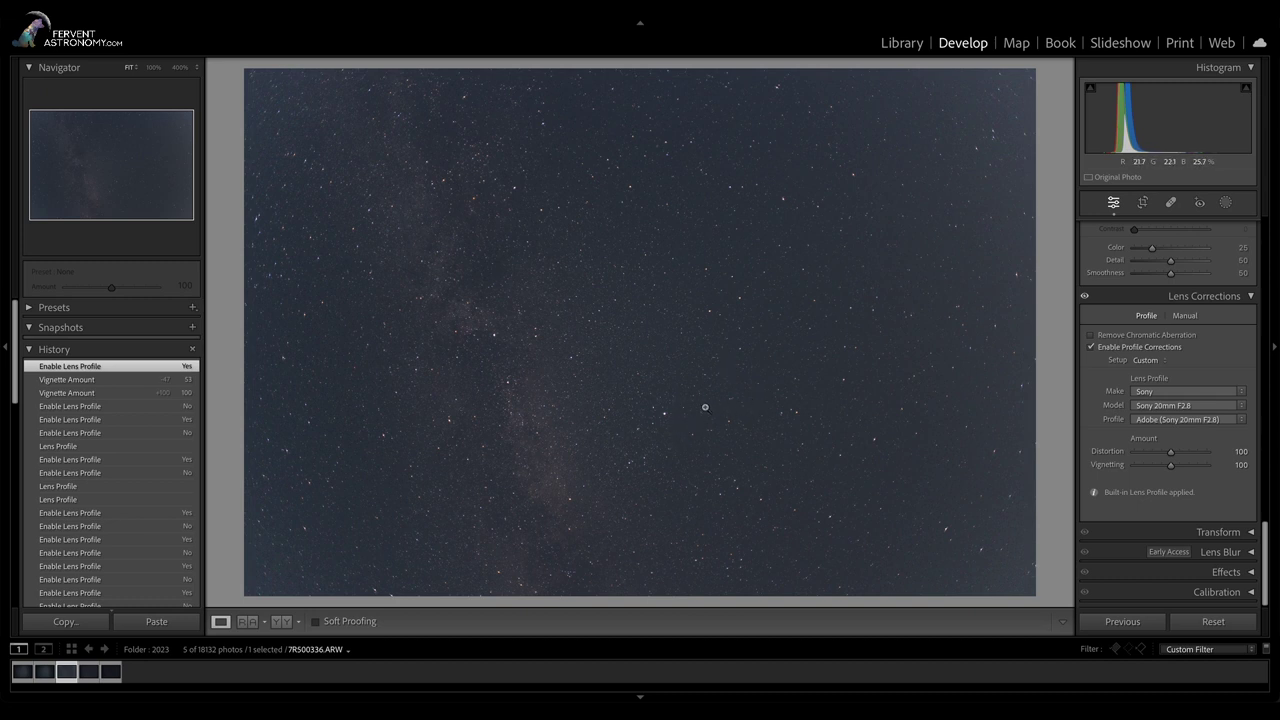
pyautogui.click(1103, 349)
pyautogui.click(1103, 349)
# - Reset the manual vignetting amount to 0, then raise it to +25
pyautogui.click(1185, 315)
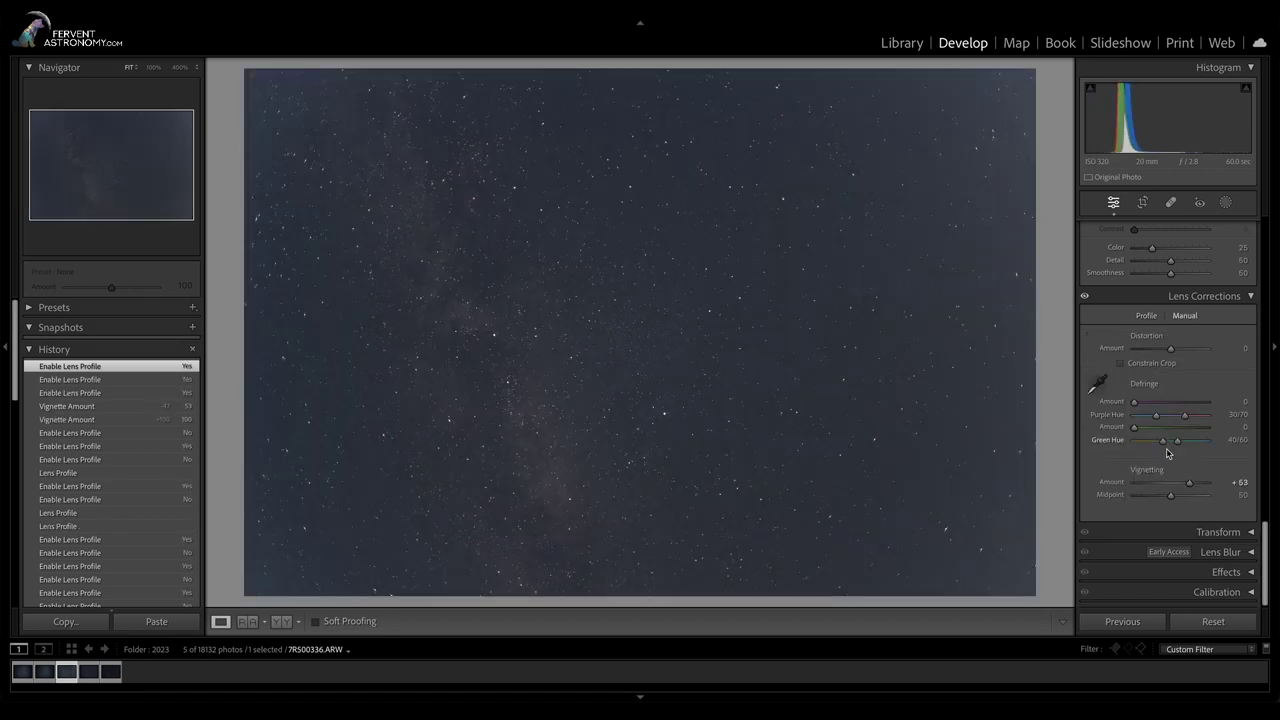
pyautogui.doubleClick(1190, 482)
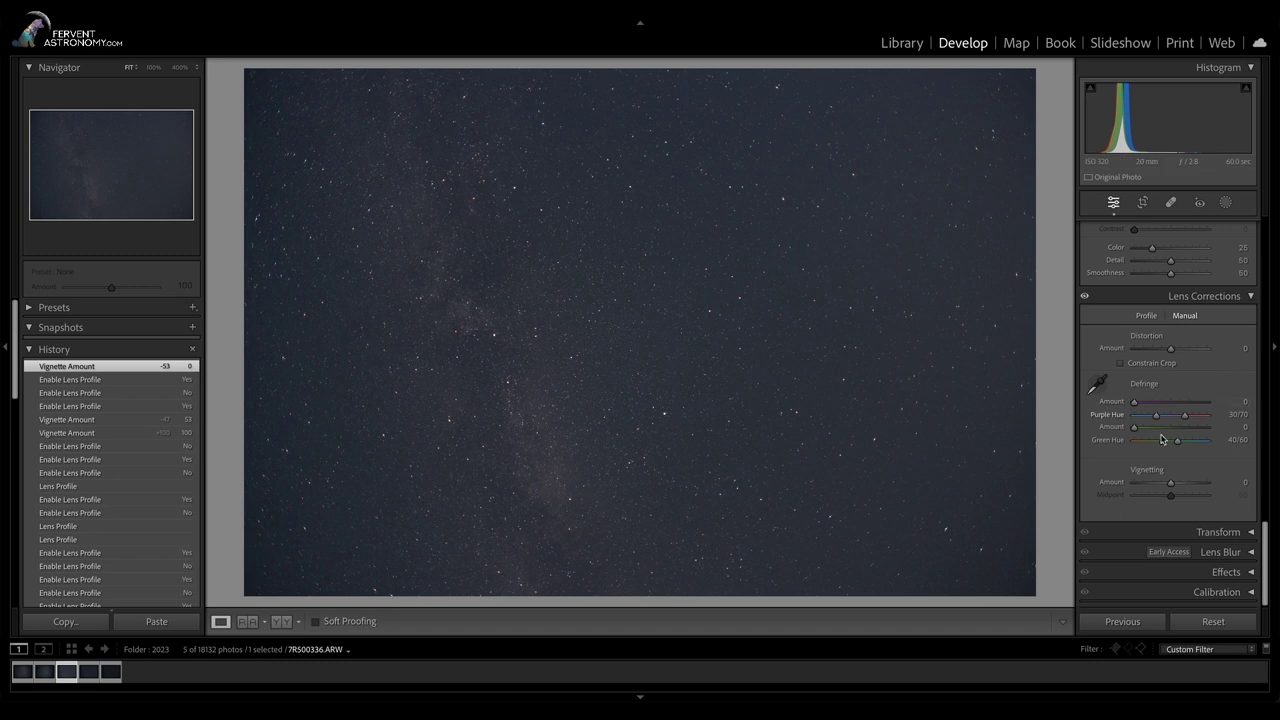
pyautogui.moveTo(1172, 487); pyautogui.dragTo(1181, 486)
pyautogui.click(1176, 487)
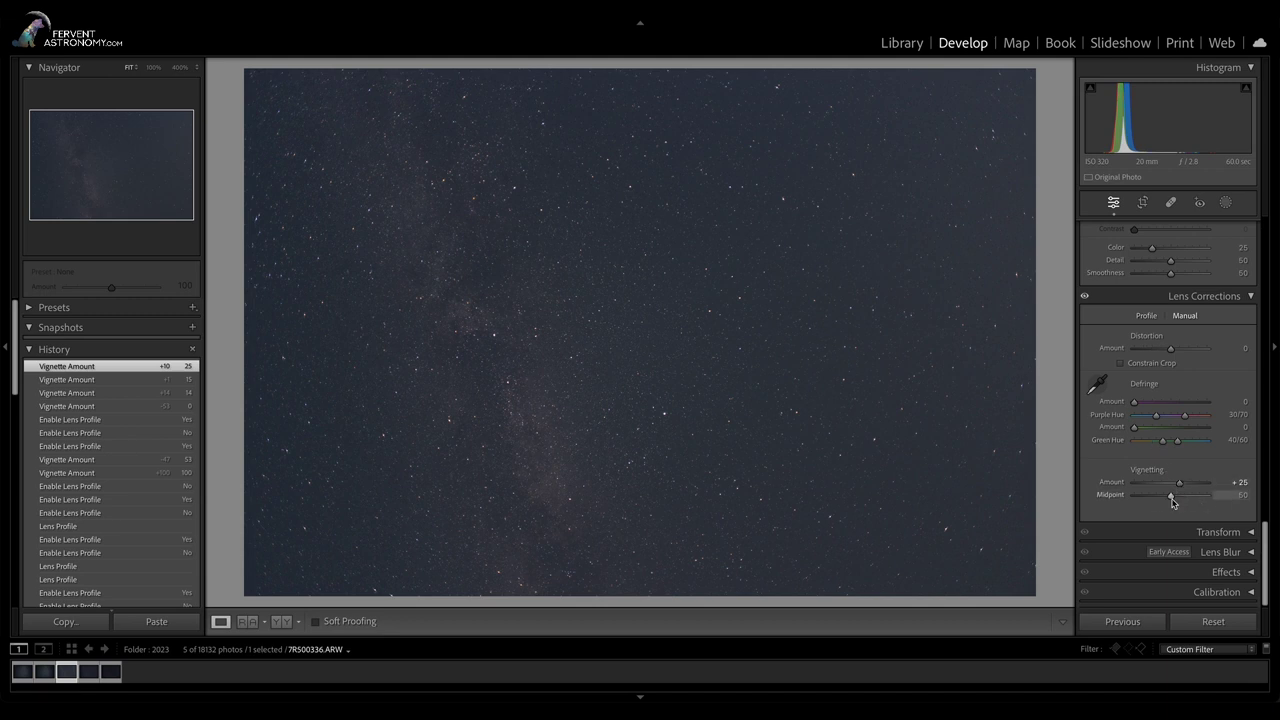
pyautogui.click(1146, 315)
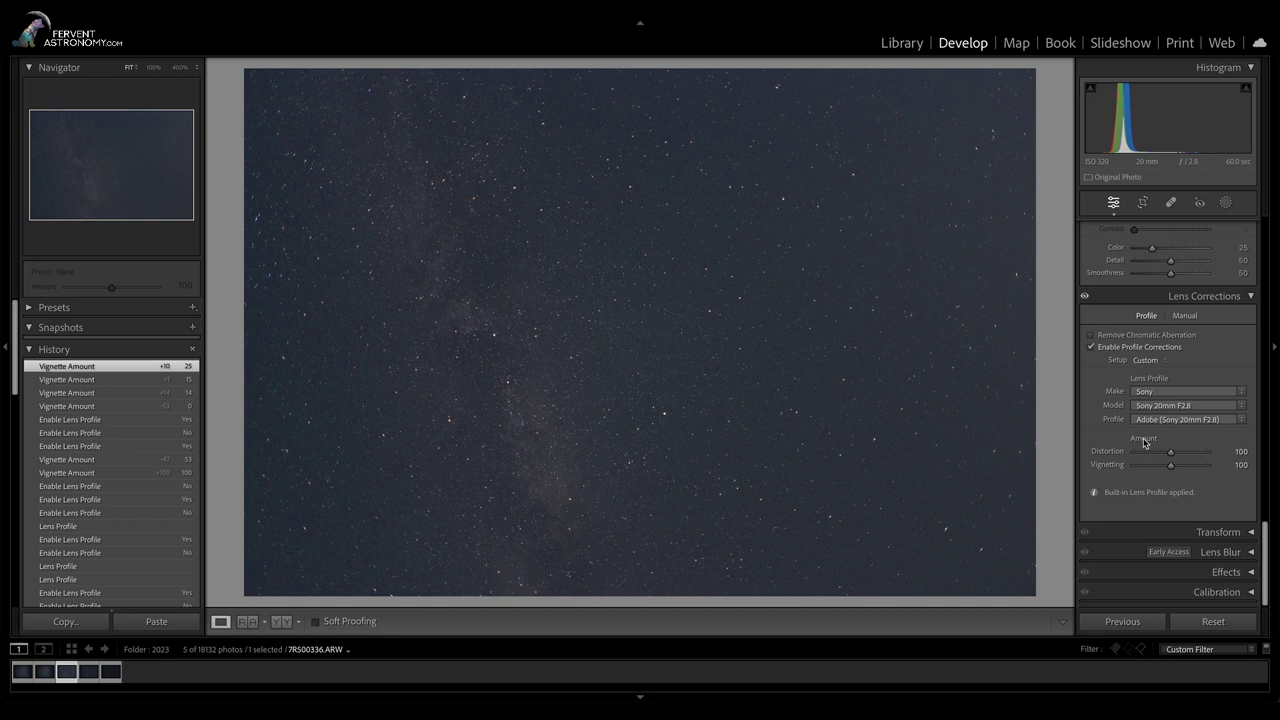
# - Show the manual lens correction settings for the corrected star photo
pyautogui.click(1186, 317)
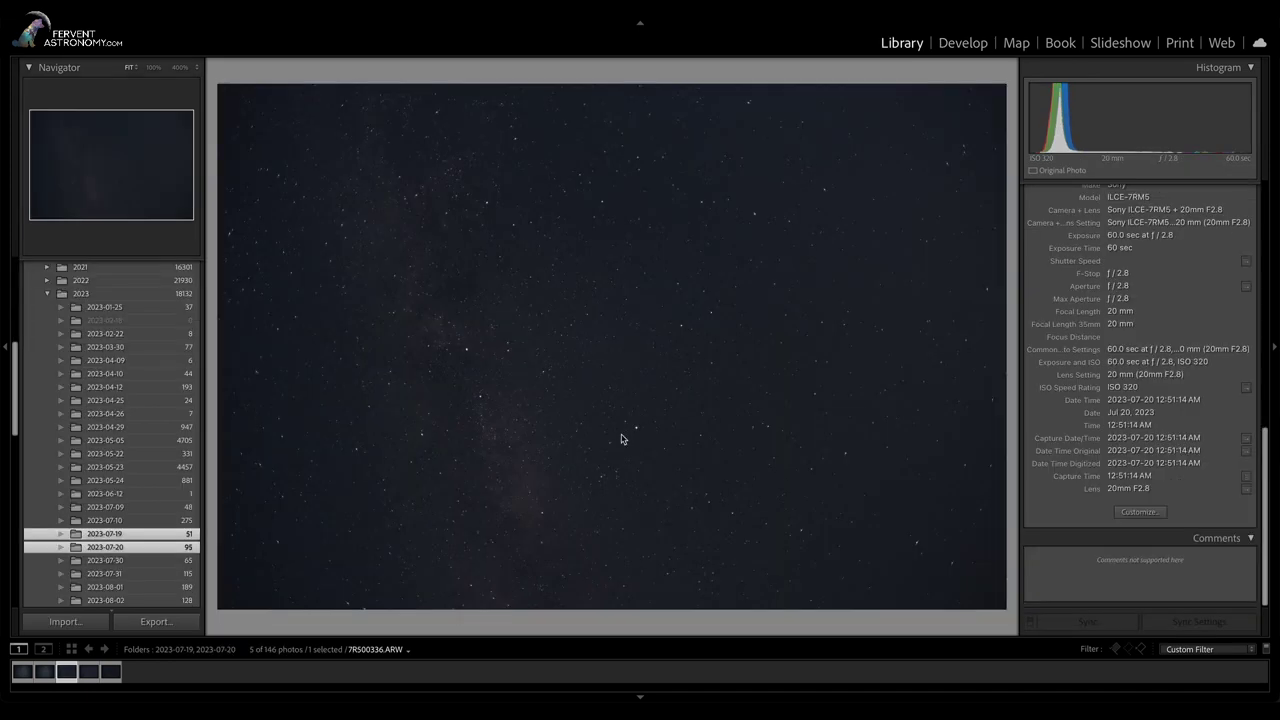
# - Switch to the Library Grid view to browse the photos as thumbnails
pyautogui.press('g')
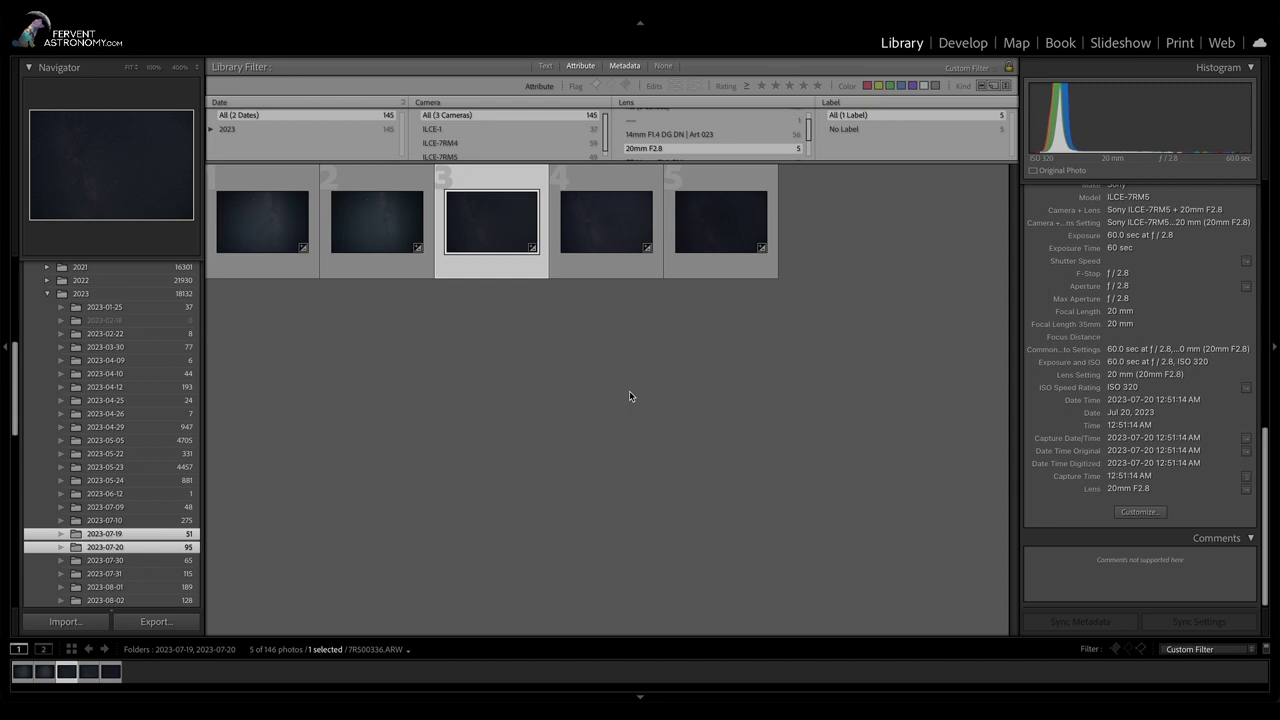